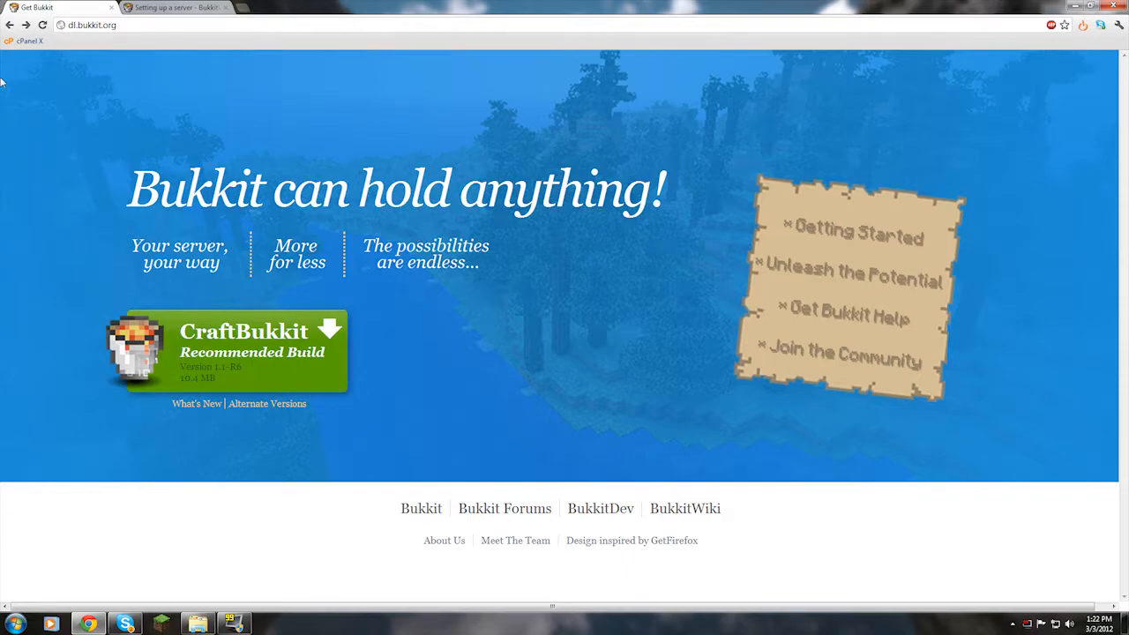
# Step: Download the CraftBukkit 1.2.3-R0.1 development build from the alternate versions page and keep the downloaded file
pyautogui.click(104, 25)
pyautogui.click(82, 28)
pyautogui.click(190, 323)
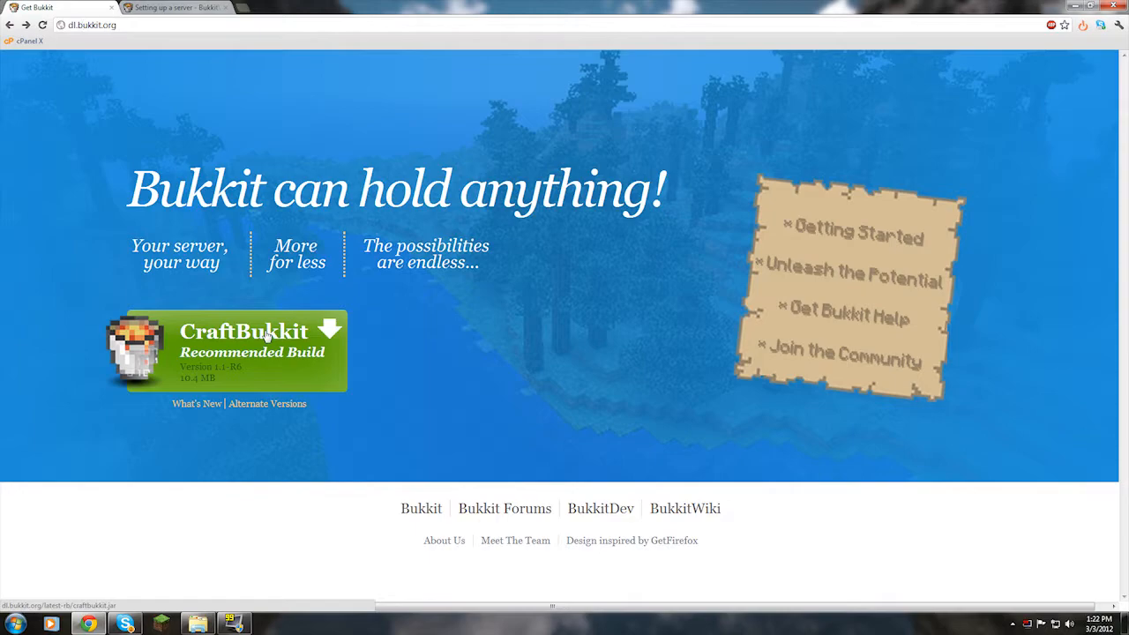
pyautogui.click(242, 411)
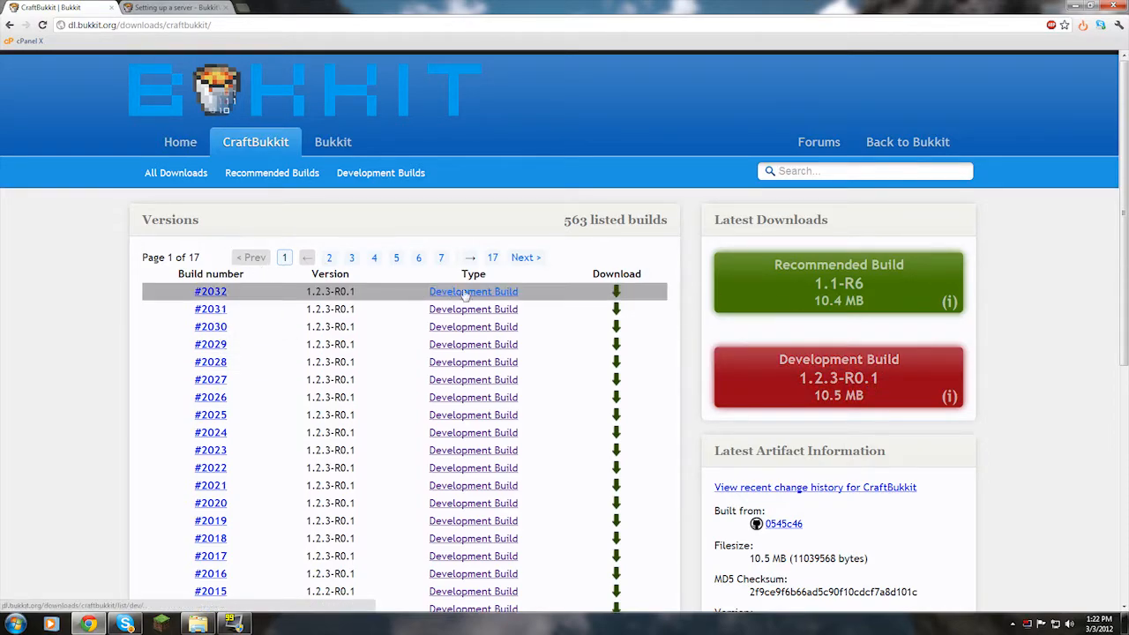
pyautogui.rightClick(810, 376)
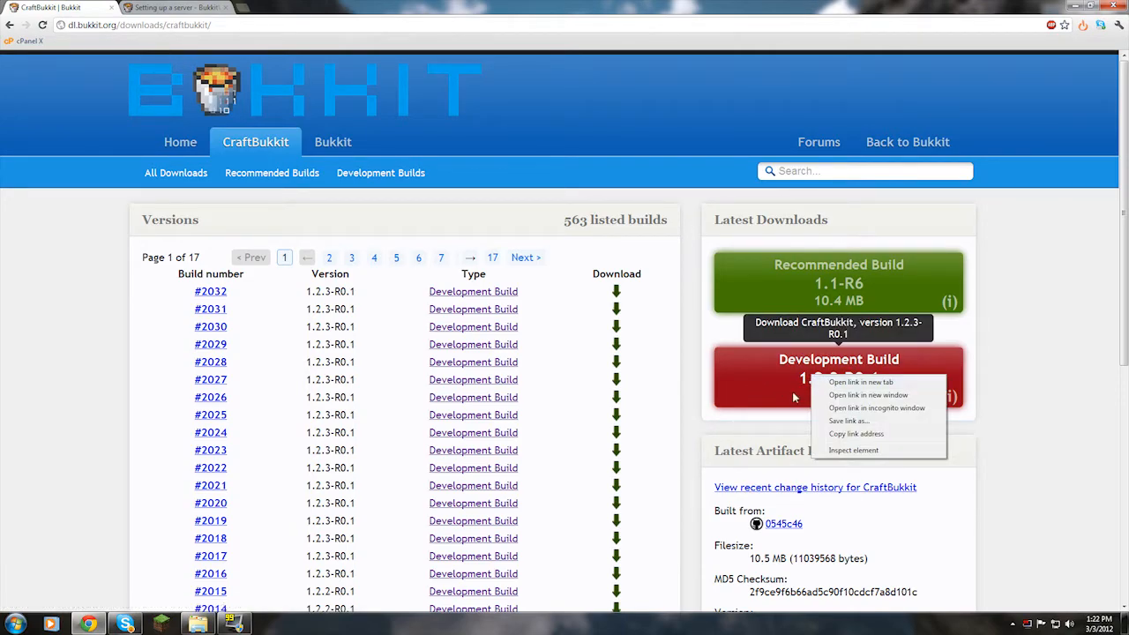
pyautogui.click(788, 383)
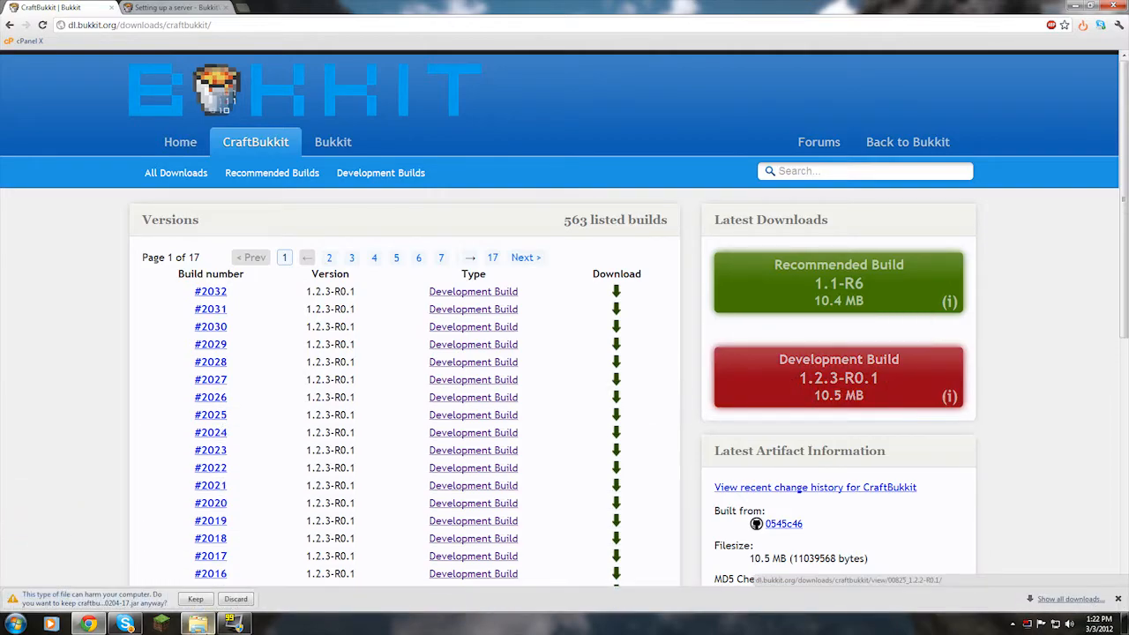
pyautogui.click(195, 599)
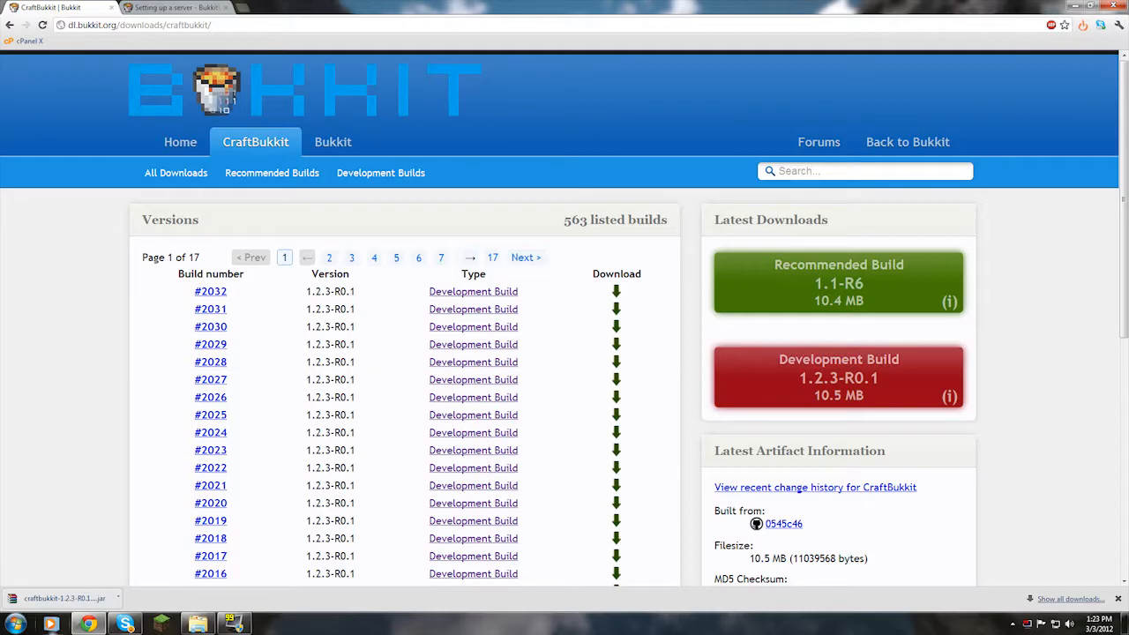
# Step: Switch to the Downloads folder in Windows Explorer and create a new folder named BukkitServer
pyautogui.click(198, 624)
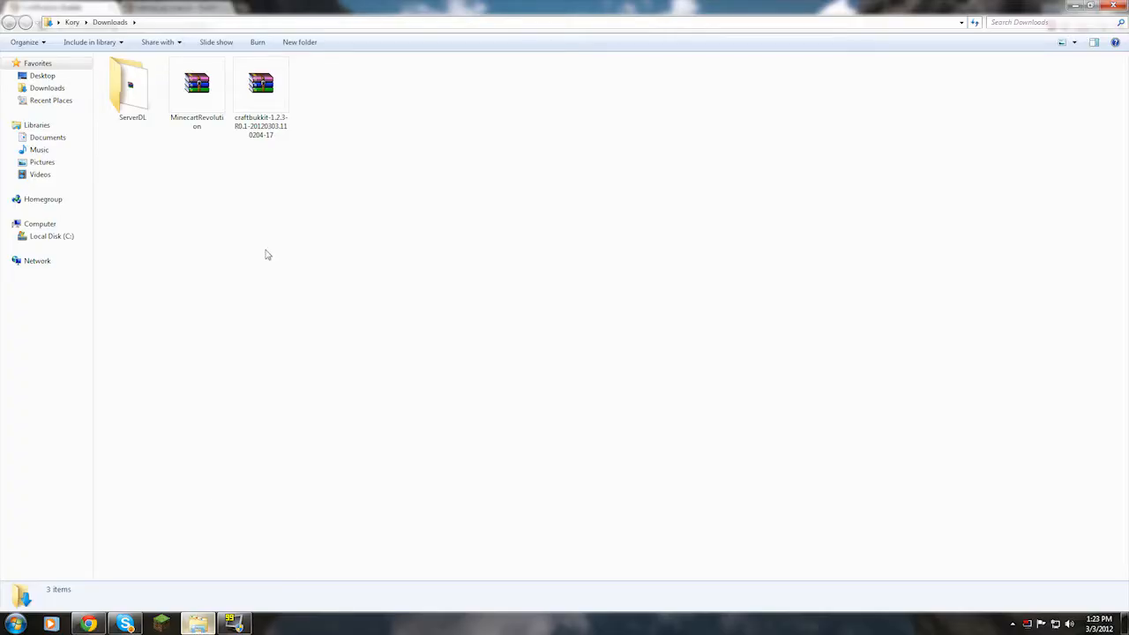
pyautogui.click(283, 117)
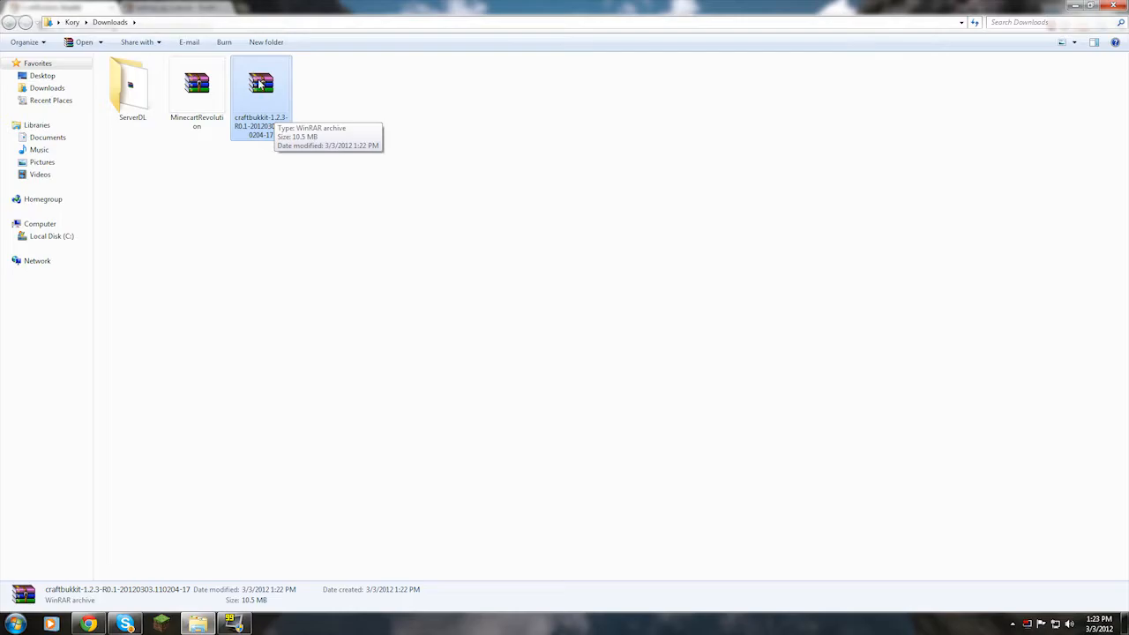
pyautogui.rightClick(443, 257)
pyautogui.moveTo(481, 391)
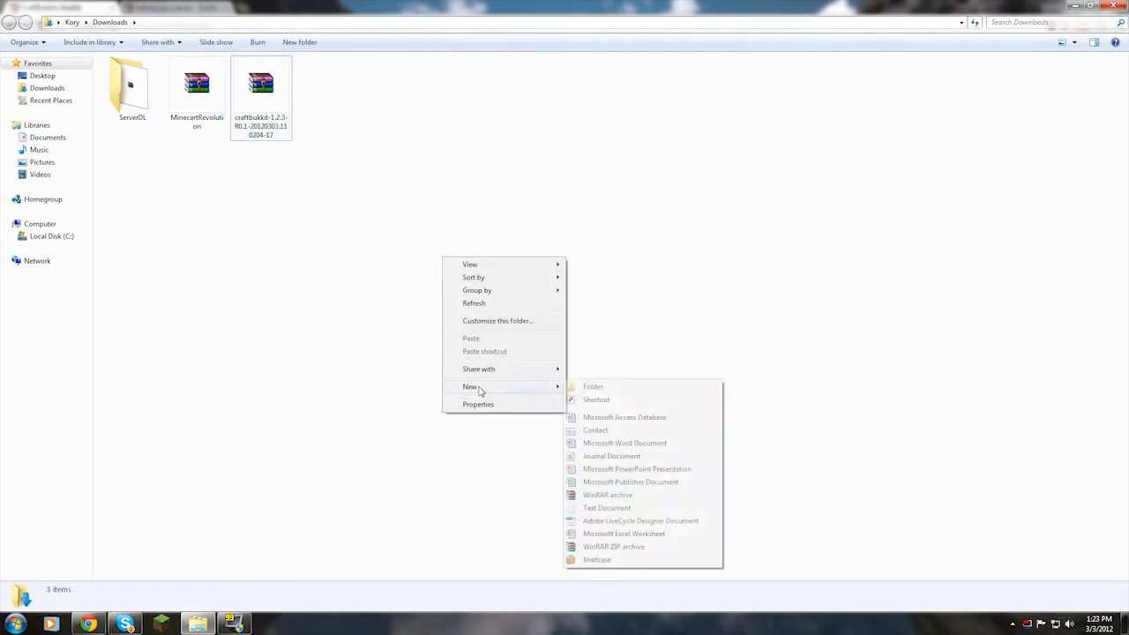
pyautogui.moveTo(542, 393)
pyautogui.click(602, 390)
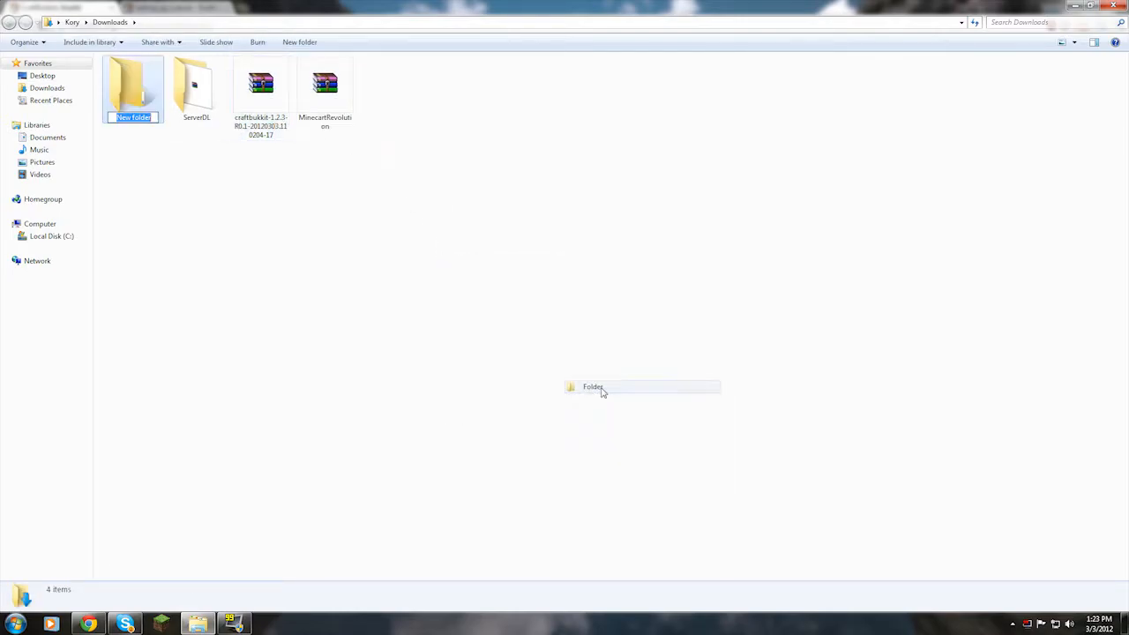
pyautogui.write('Buk')
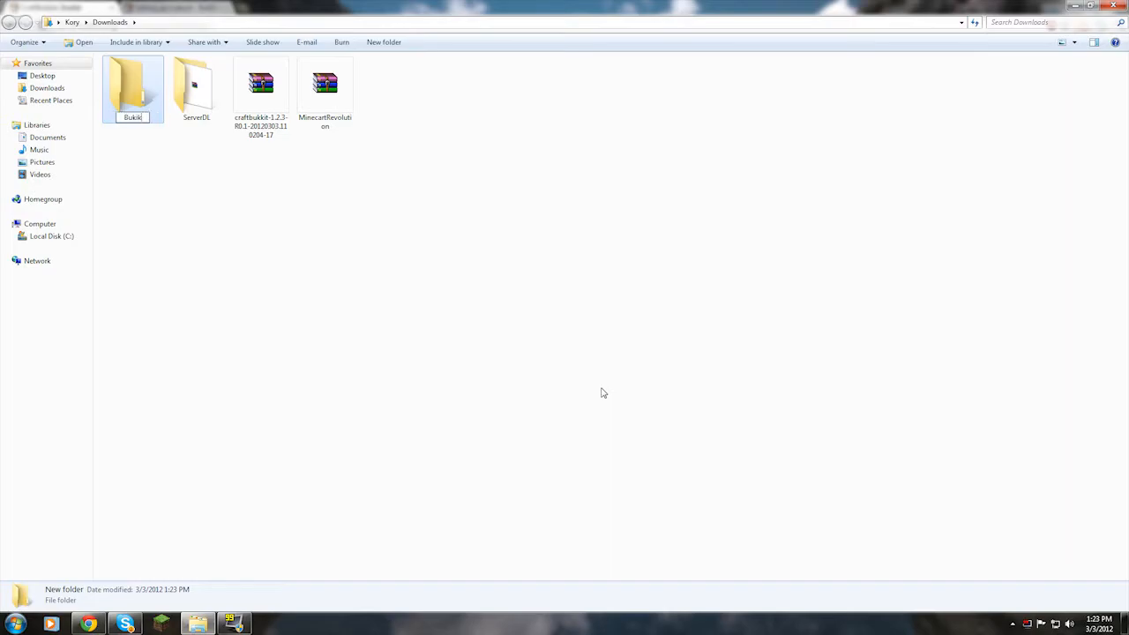
pyautogui.write('kitServer')
pyautogui.press('Return')
# Step: Move the downloaded craftbukkit file into the BukkitServer folder and open that folder
pyautogui.click(341, 95)
pyautogui.moveTo(275, 113); pyautogui.dragTo(128, 86)
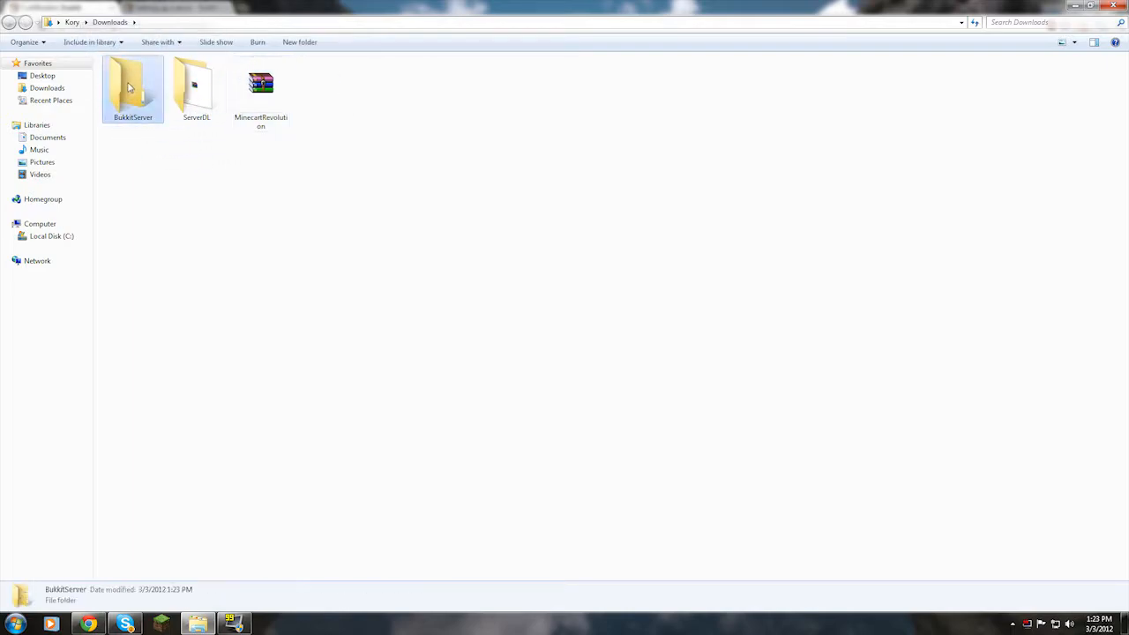
pyautogui.doubleClick(128, 86)
# Step: Rename the CraftBukkit file in the BukkitServer folder to craftbukkit
pyautogui.rightClick(222, 70)
pyautogui.rightClick(155, 76)
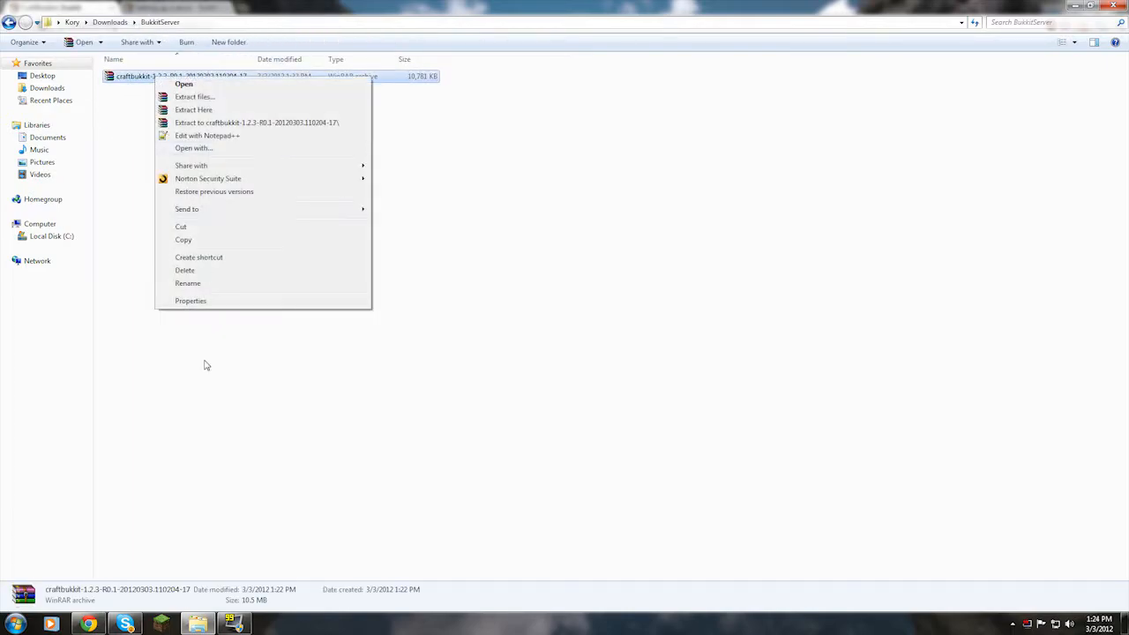
pyautogui.click(231, 284)
pyautogui.click(164, 149)
pyautogui.rightClick(212, 79)
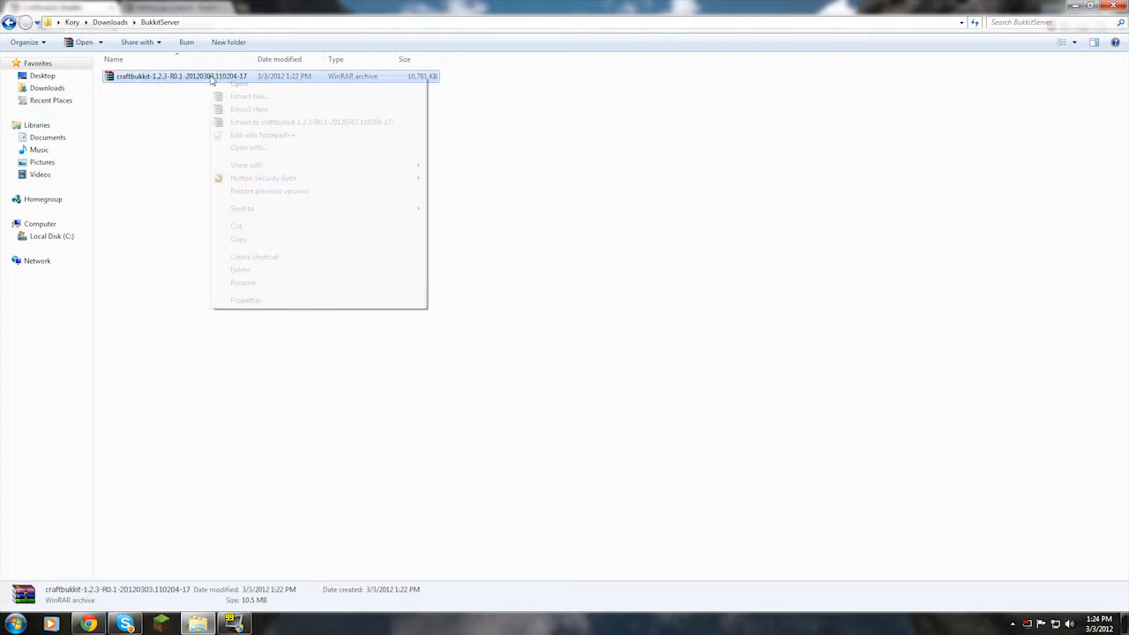
pyautogui.click(255, 283)
pyautogui.write('craft')
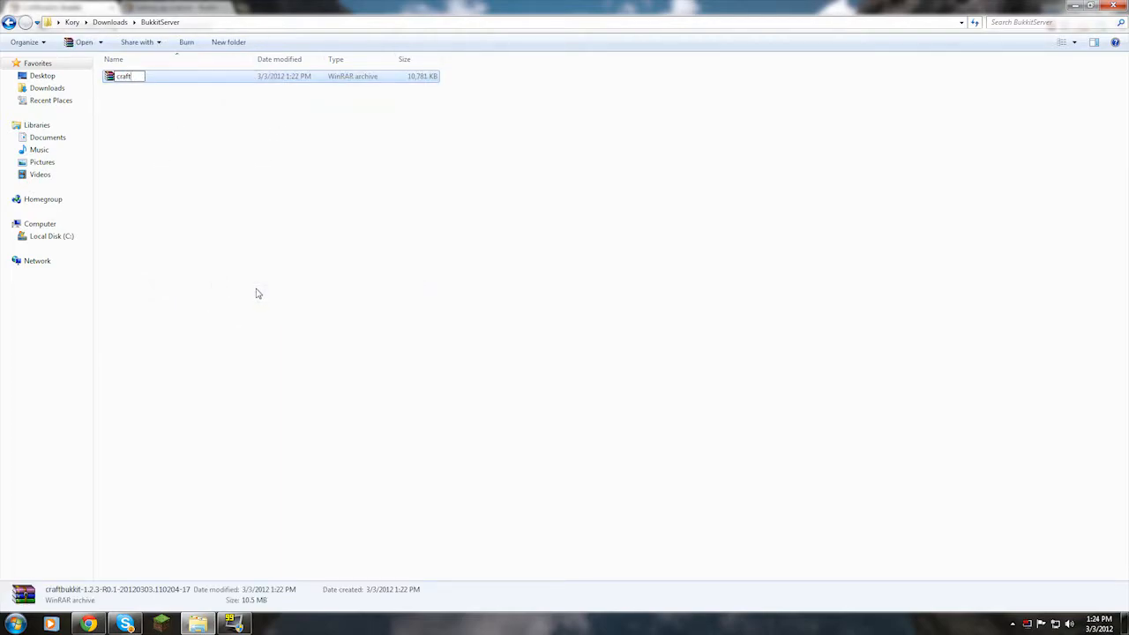
pyautogui.write('bukkio')
pyautogui.press('BackSpace')
pyautogui.write('t')
pyautogui.press('Return')
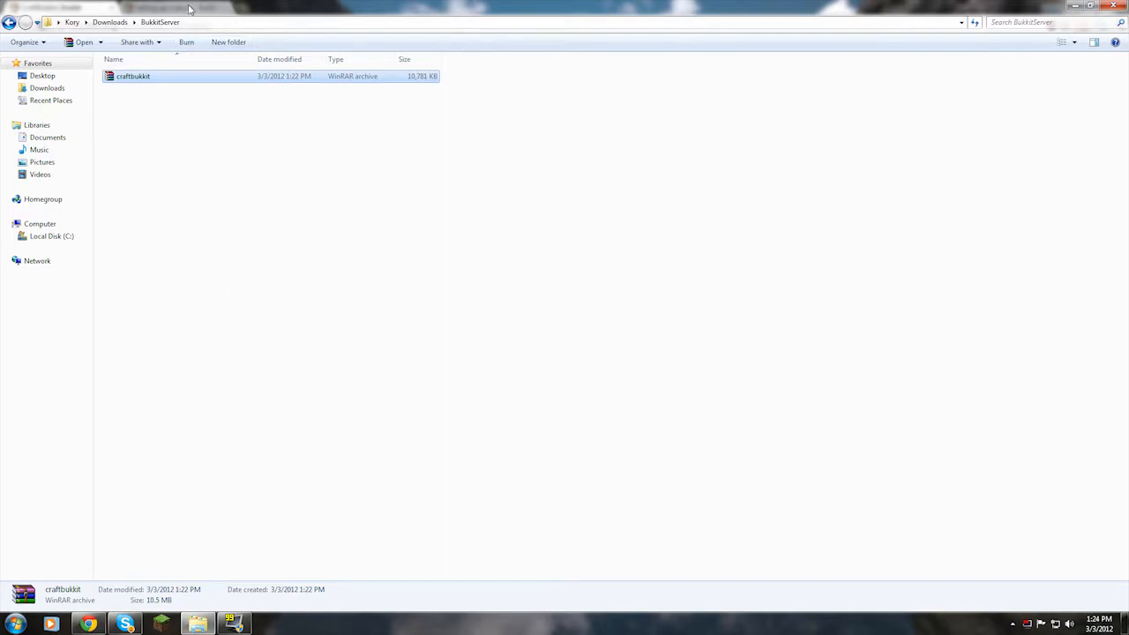
# Step: Create a new text document named run in the BukkitServer folder
pyautogui.click(138, 109)
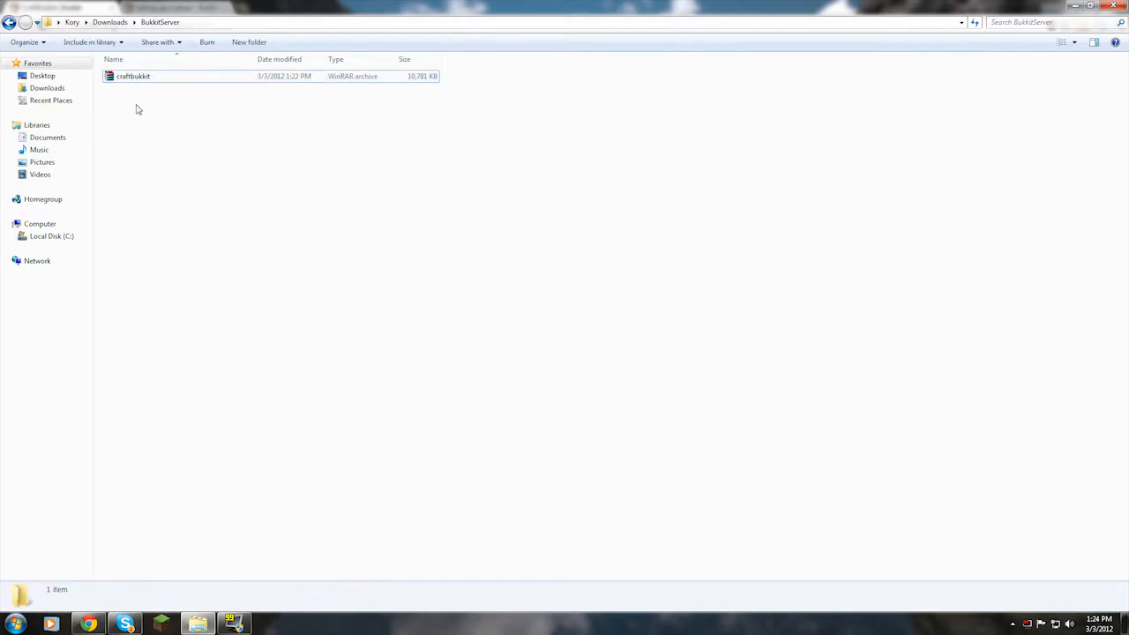
pyautogui.rightClick(234, 202)
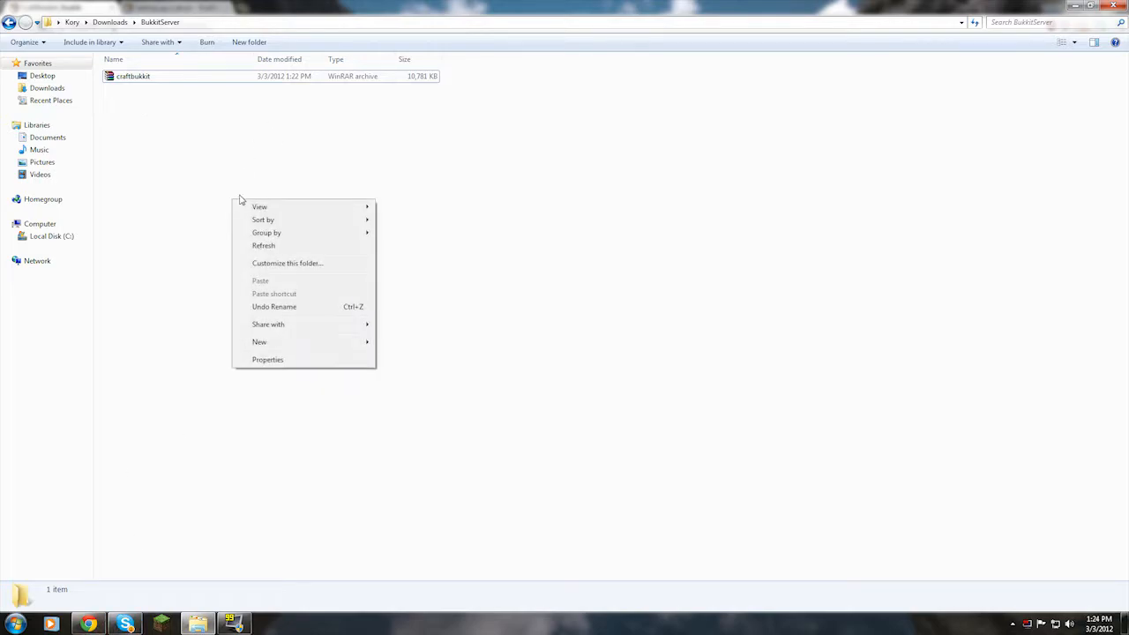
pyautogui.moveTo(267, 342)
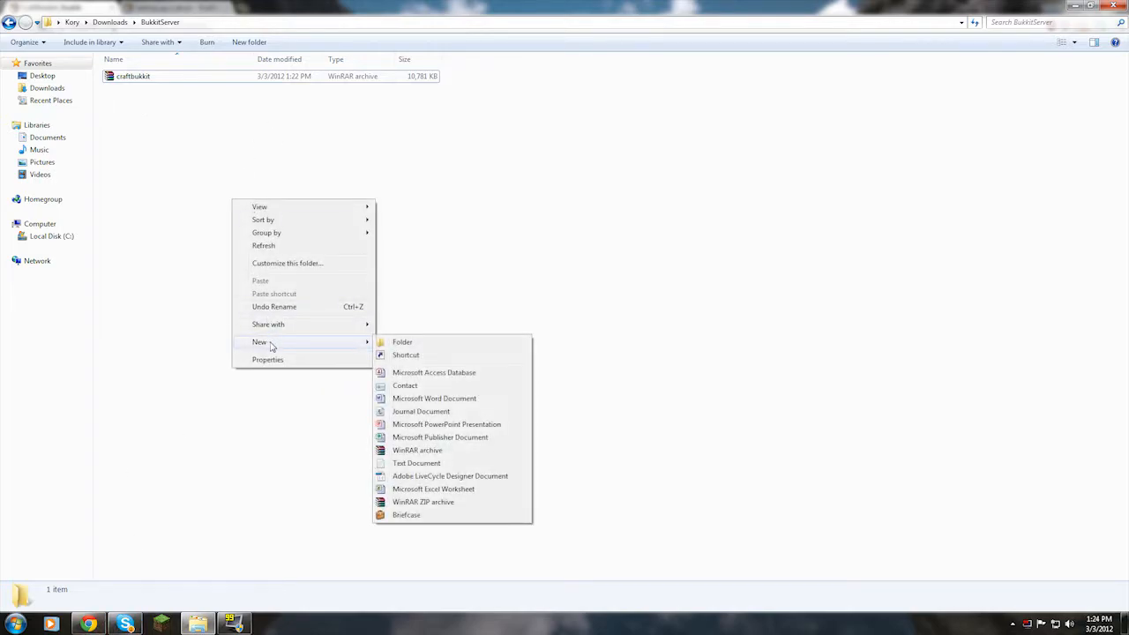
pyautogui.click(396, 463)
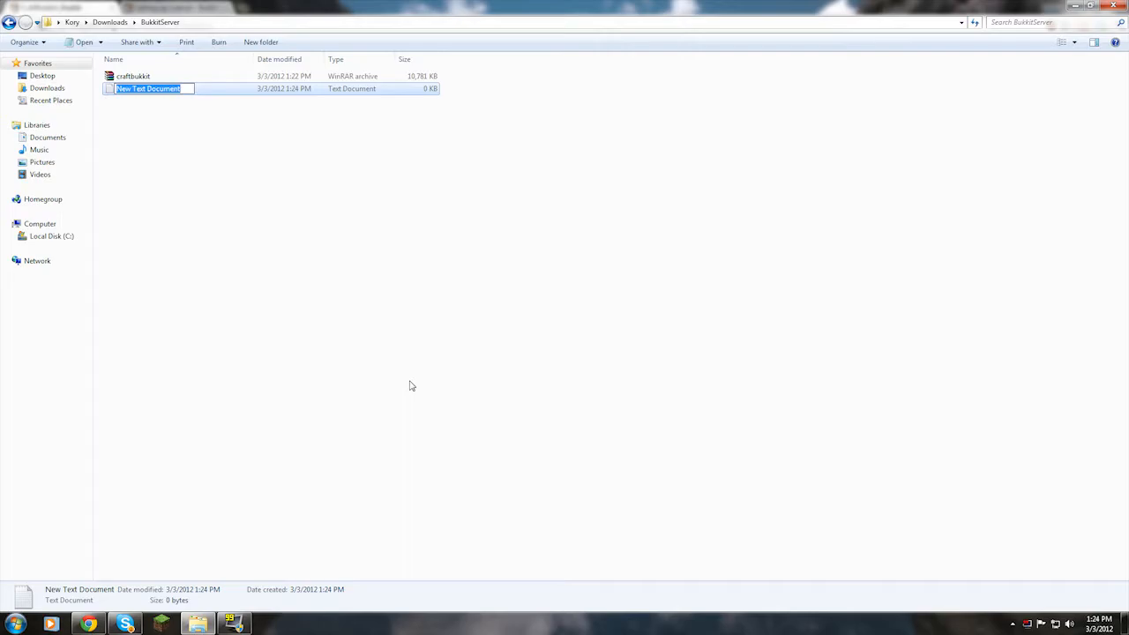
pyautogui.write('run')
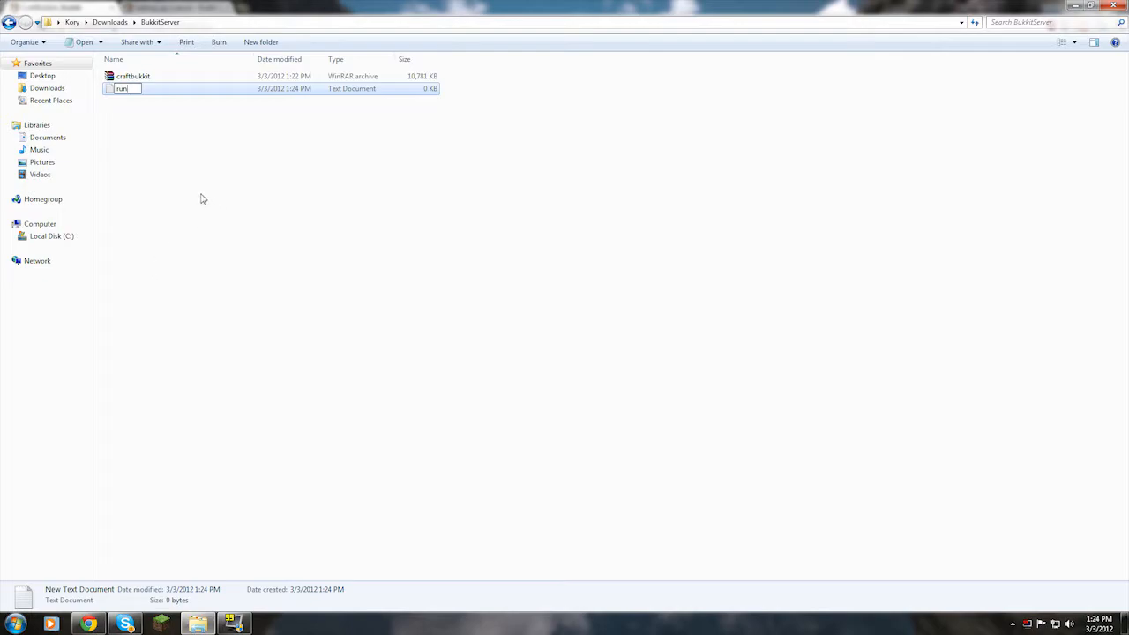
pyautogui.click(201, 199)
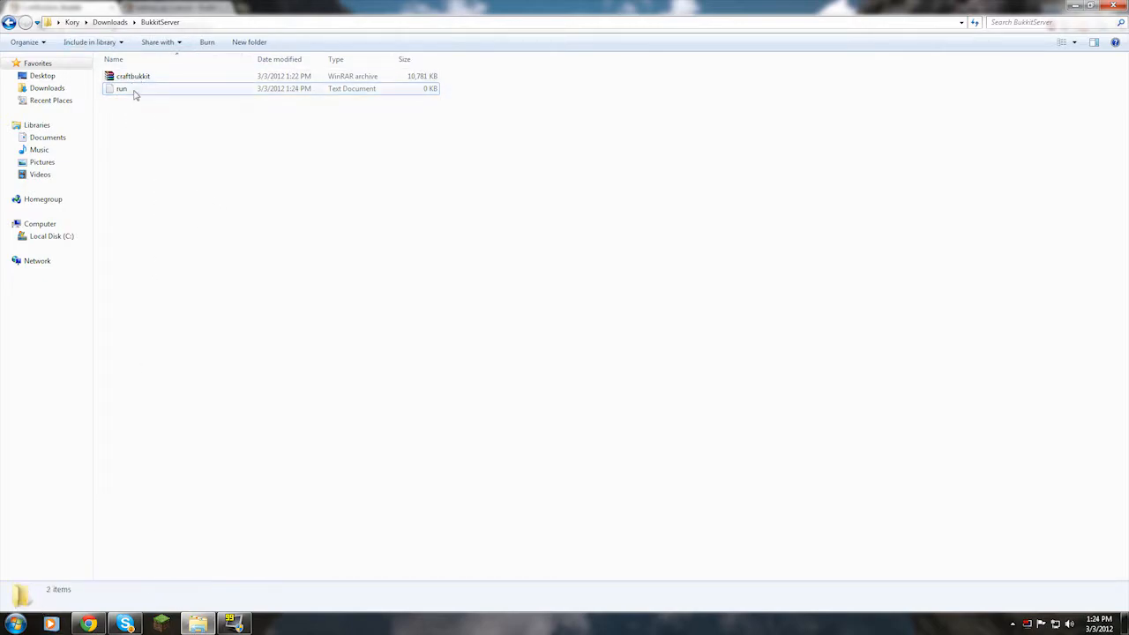
# Step: Open the run document in Notepad and arrange it side by side with Chrome showing the "Setting up a server" wiki page
pyautogui.doubleClick(135, 96)
pyautogui.moveTo(189, 164); pyautogui.dragTo(3, 189)
pyautogui.click(93, 629)
pyautogui.moveTo(524, 8); pyautogui.dragTo(1128, 156)
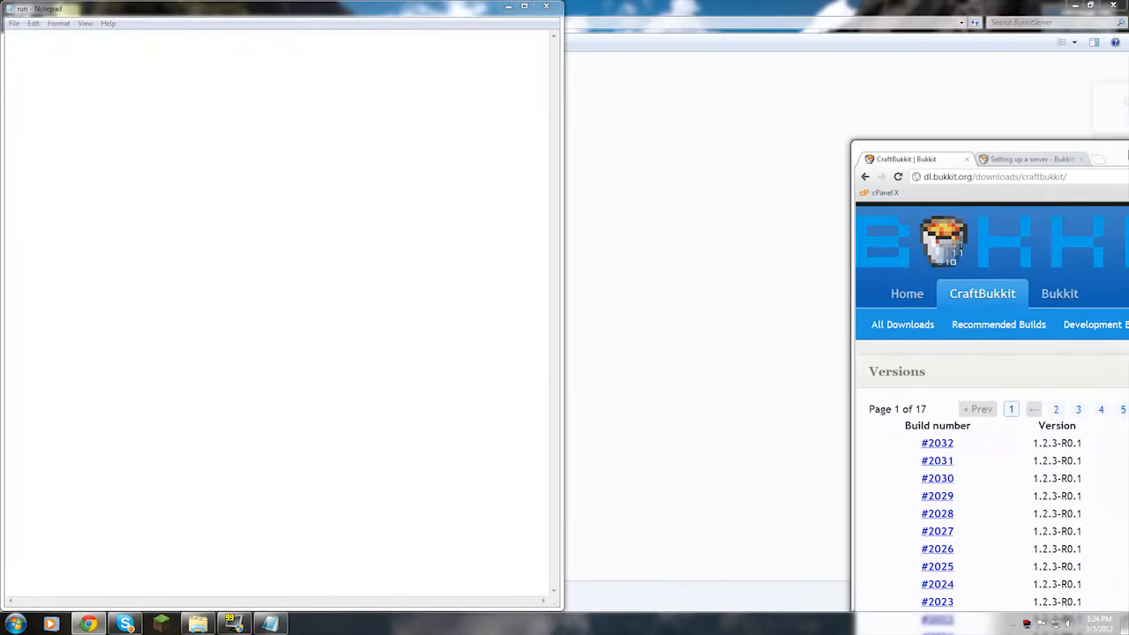
pyautogui.click(738, 18)
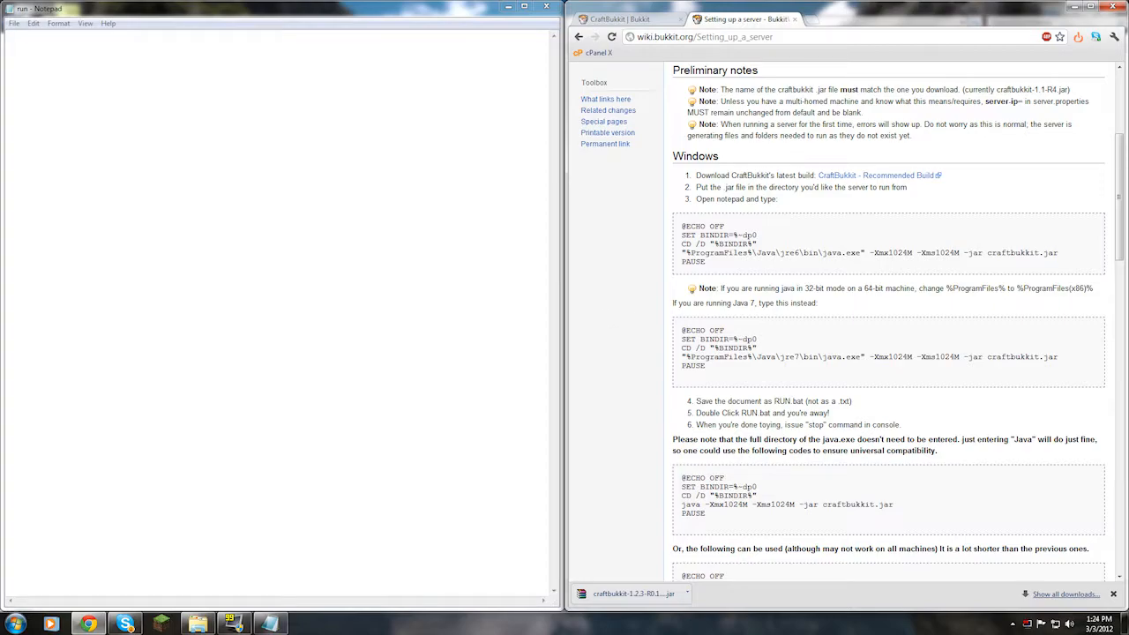
# Step: Copy the wiki's first Windows startup script, the one using jre6, and paste it into the run document
pyautogui.scroll(3, 968, 182)
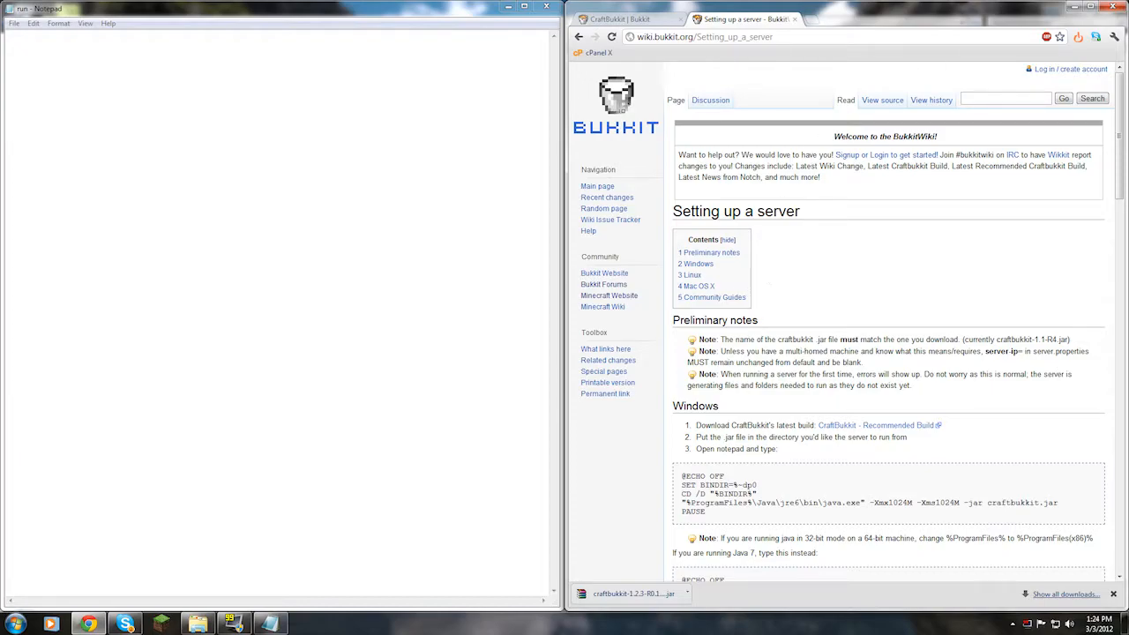
pyautogui.scroll(-8, 708, 448)
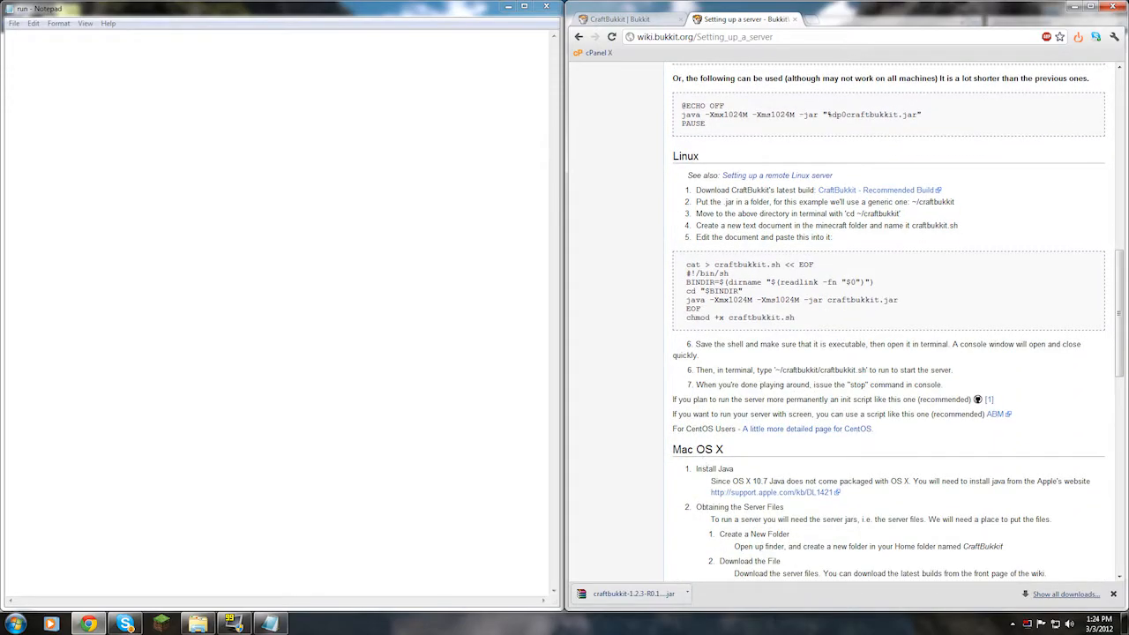
pyautogui.scroll(8, 903, 400)
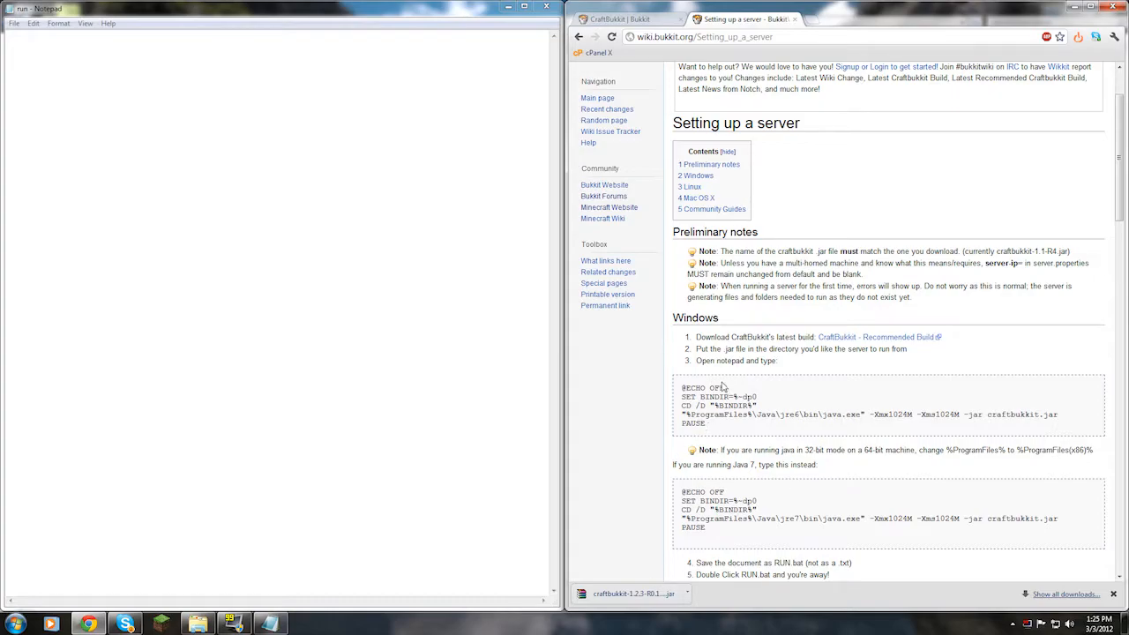
pyautogui.moveTo(718, 432); pyautogui.dragTo(681, 388)
pyautogui.hotkey('ctrl', 'c')
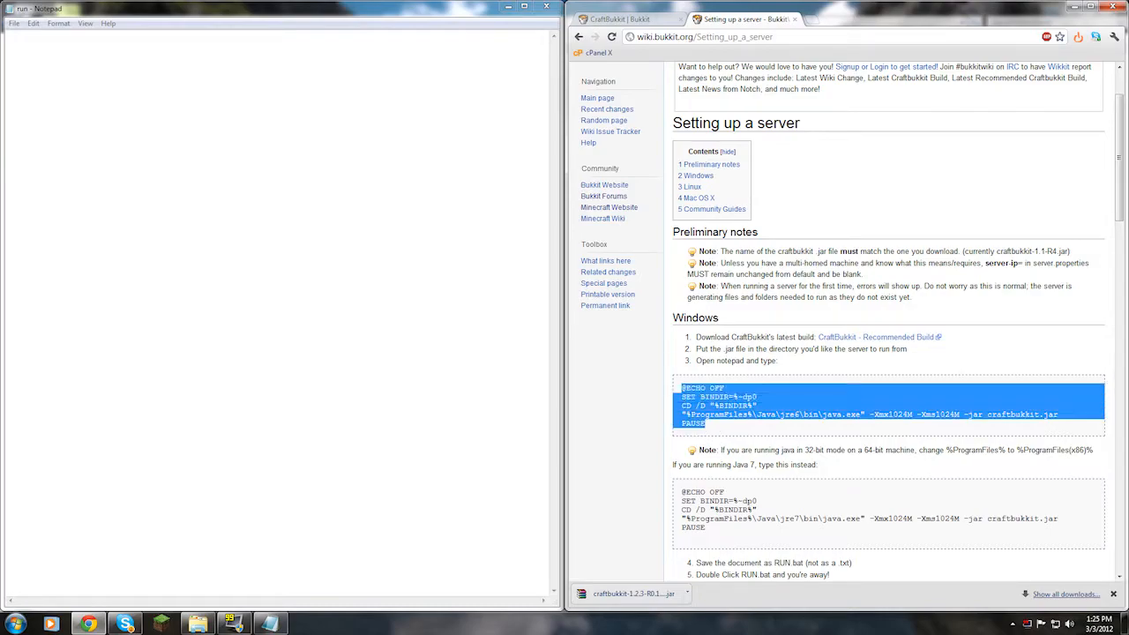
pyautogui.hotkey('alt', 'Tab')
pyautogui.hotkey('ctrl', 'v')
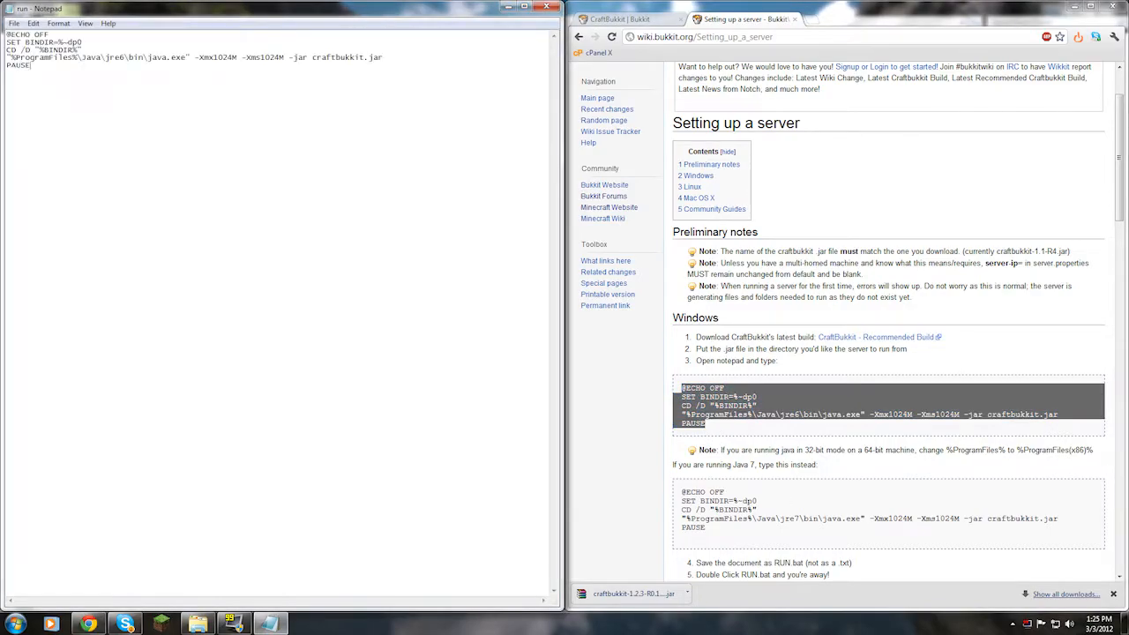
pyautogui.click(763, 396)
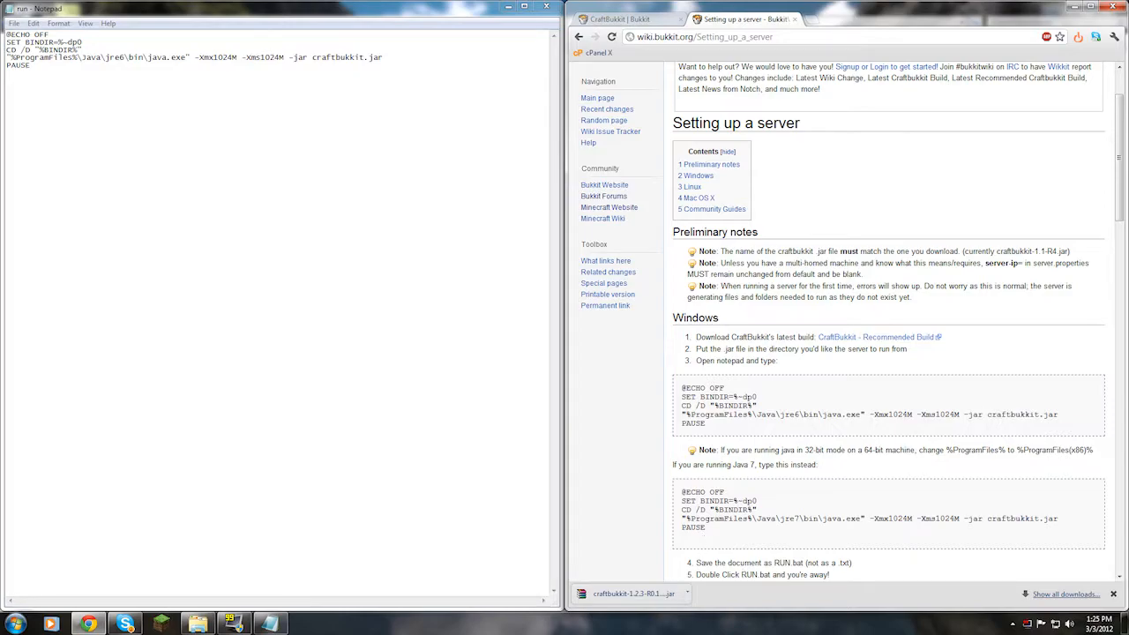
pyautogui.scroll(-15, 806, 391)
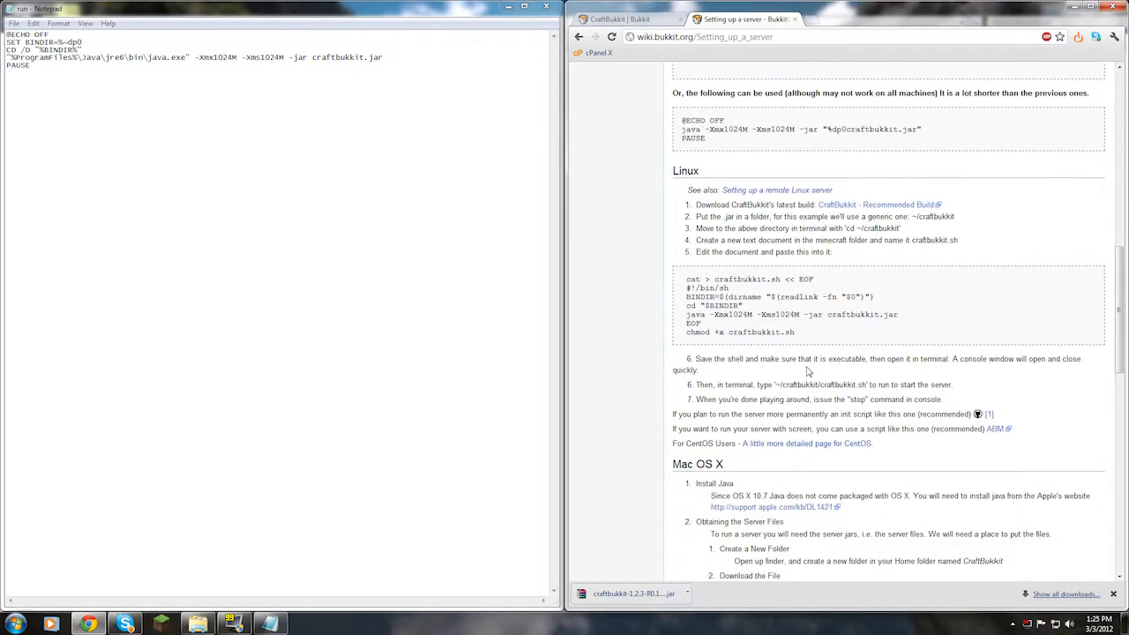
pyautogui.scroll(-3, 808, 364)
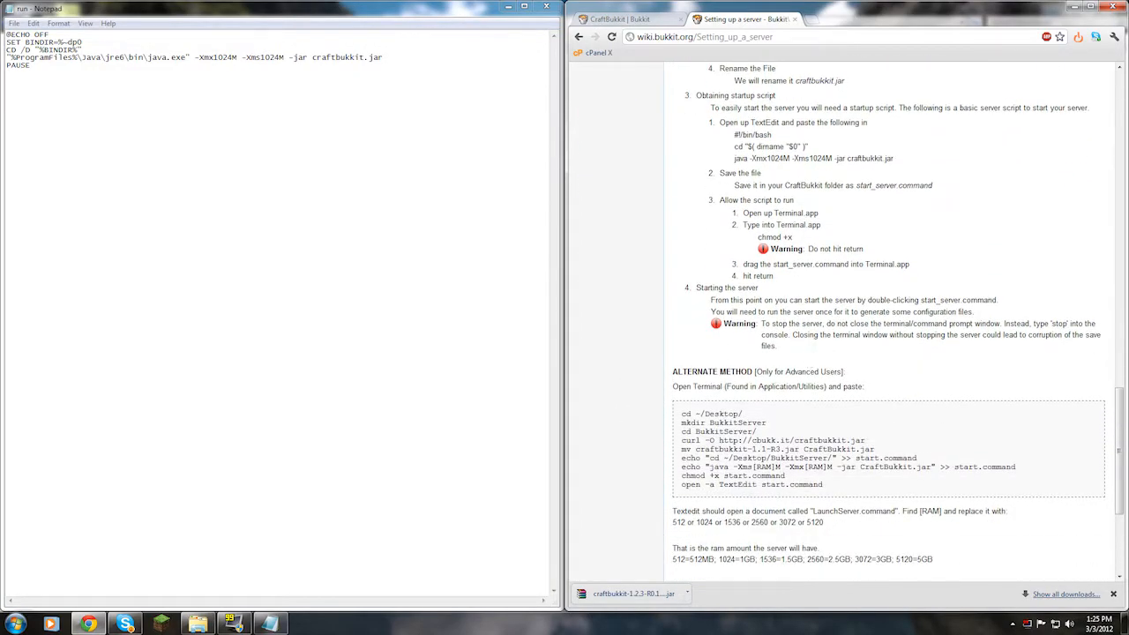
pyautogui.scroll(10, 815, 300)
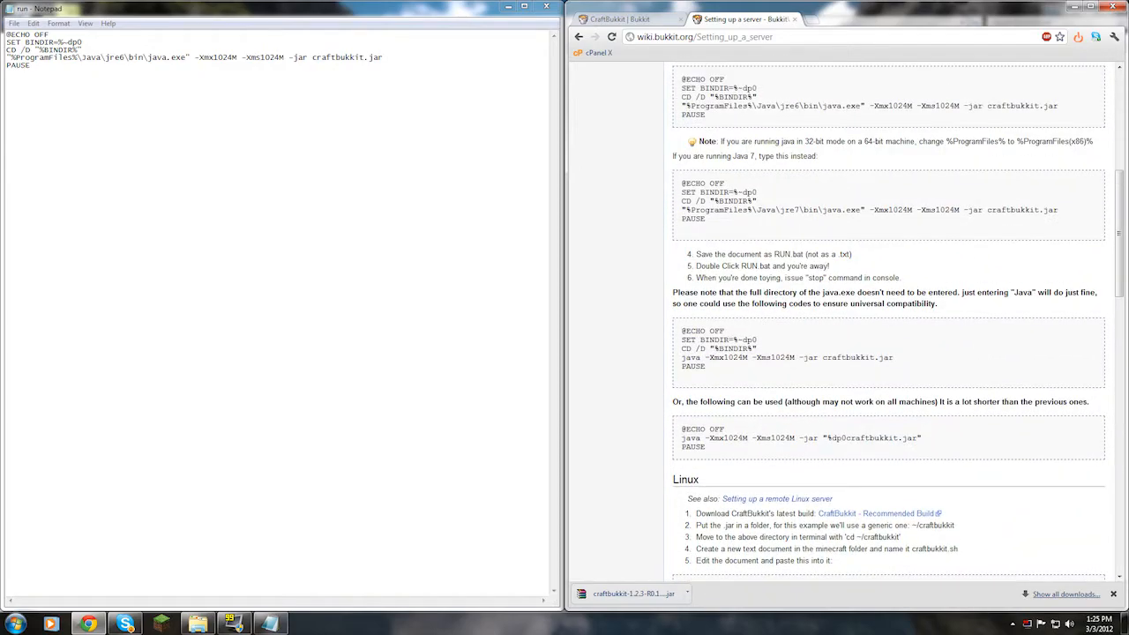
pyautogui.scroll(8, 735, 271)
# Step: Save the script in the BukkitServer folder as run.bat with the file type All Files, and close Notepad
pyautogui.click(30, 66)
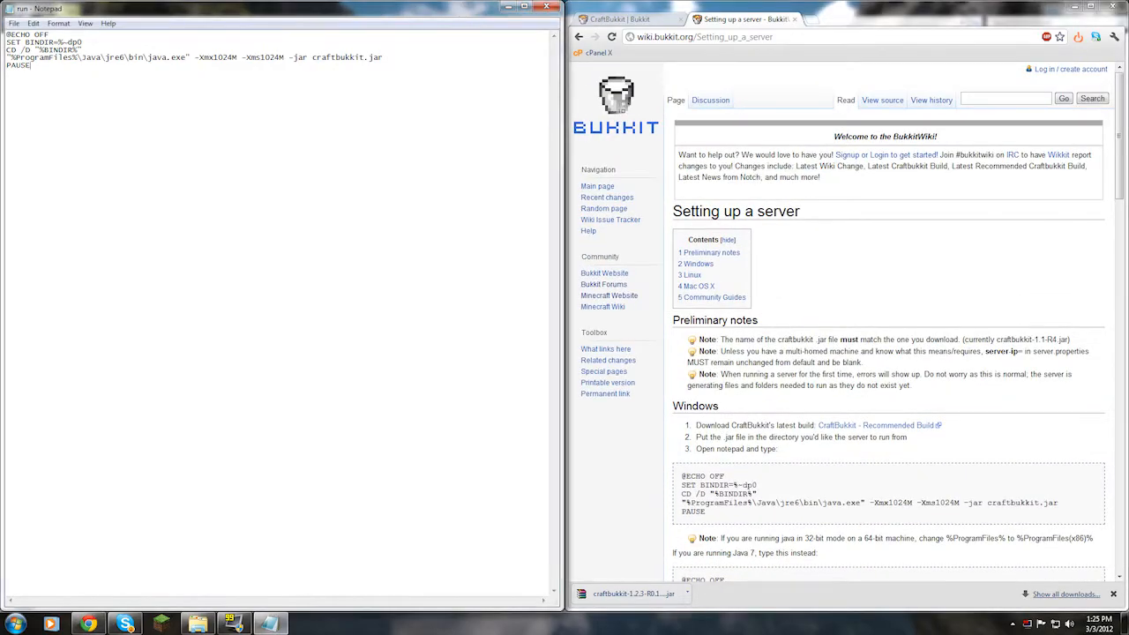
pyautogui.click(13, 24)
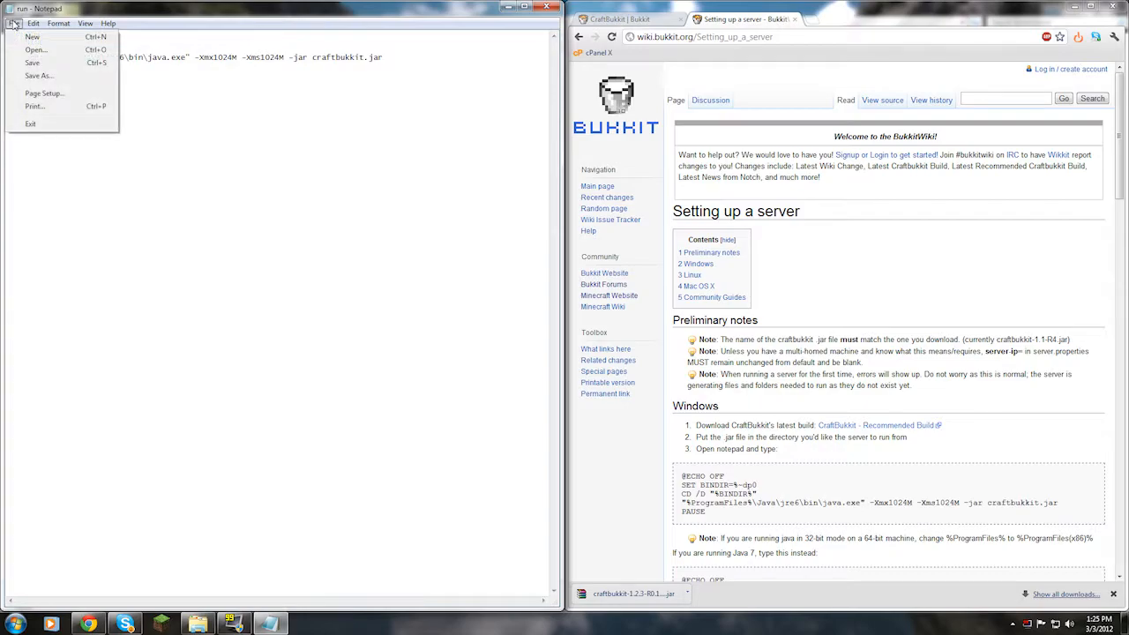
pyautogui.click(29, 76)
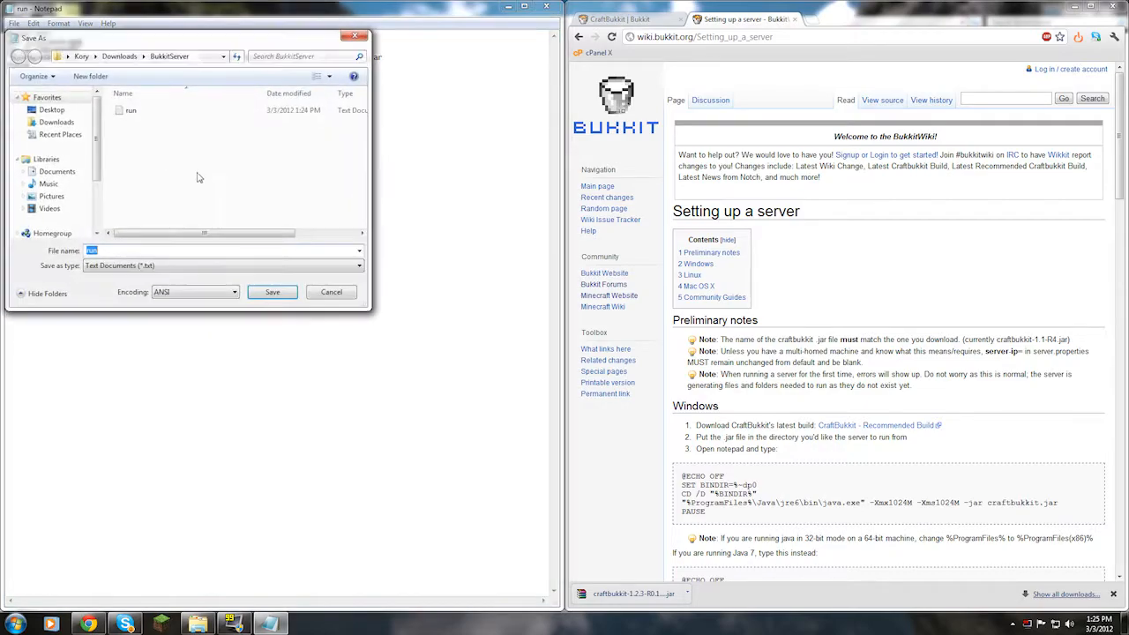
pyautogui.click(151, 251)
pyautogui.write('.')
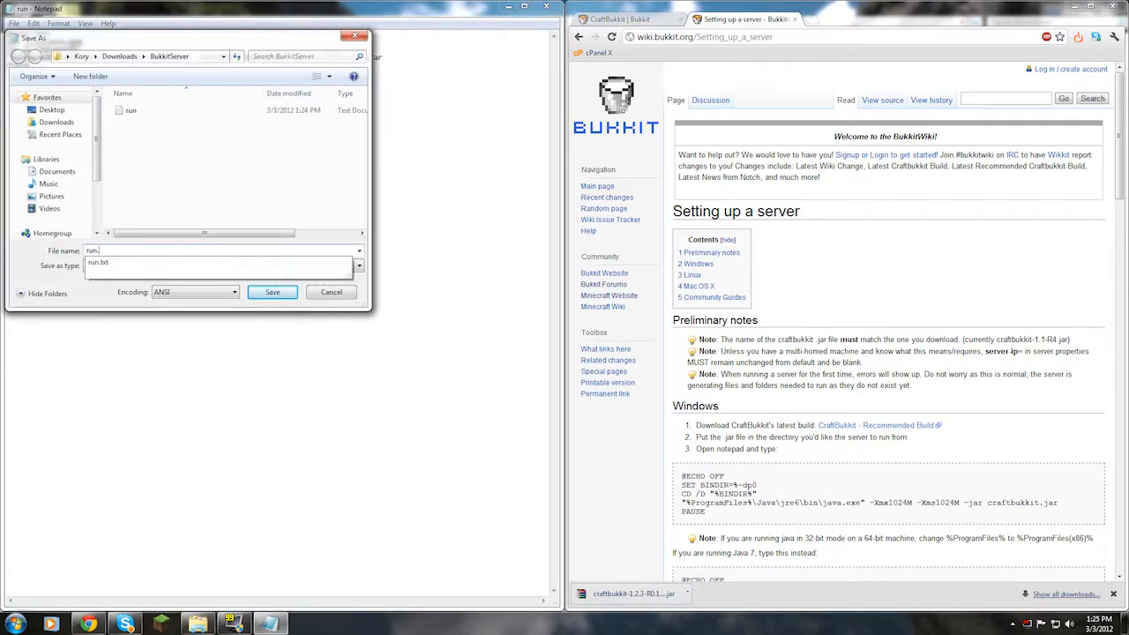
pyautogui.write('b')
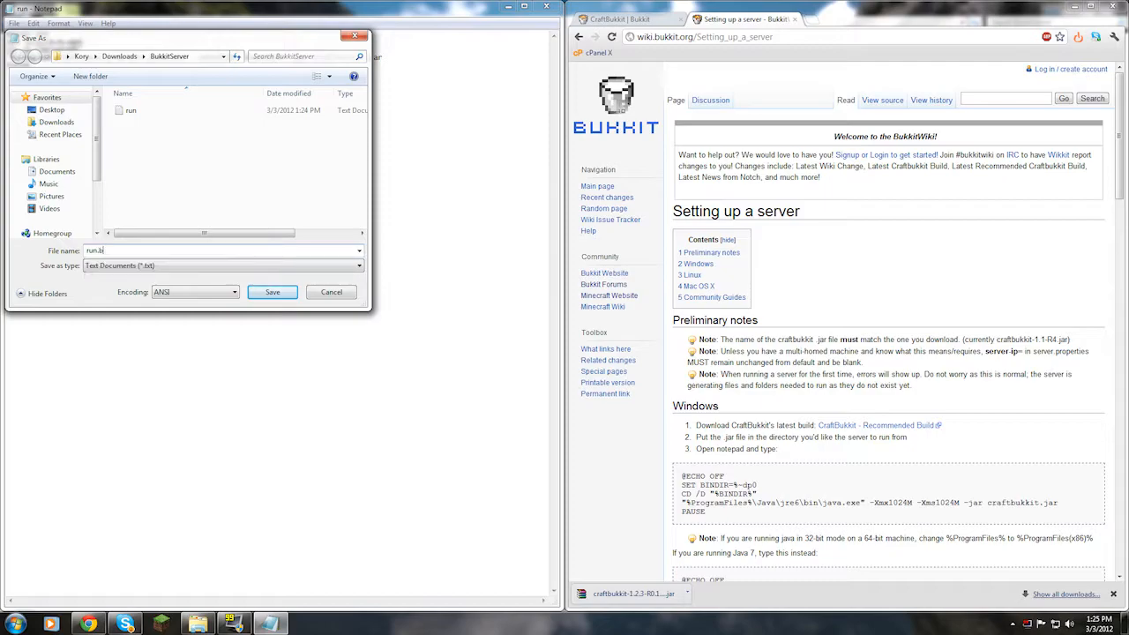
pyautogui.click(221, 265)
pyautogui.click(114, 287)
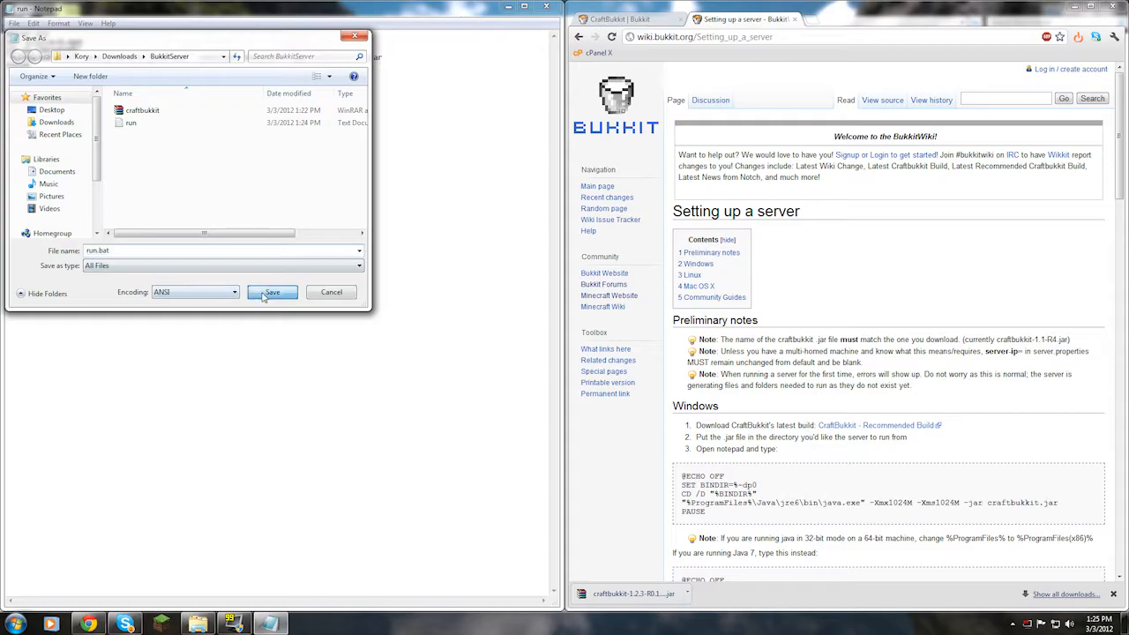
pyautogui.click(272, 292)
pyautogui.click(547, 6)
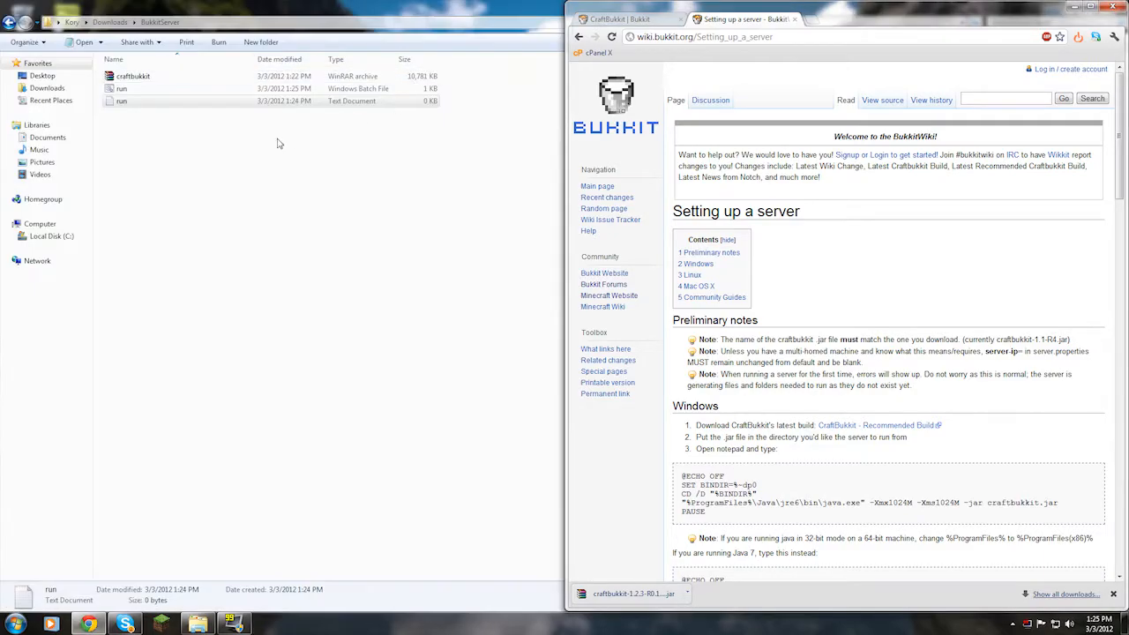
# Step: Delete the empty run text document from the BukkitServer folder, keeping the run batch file
pyautogui.click(123, 91)
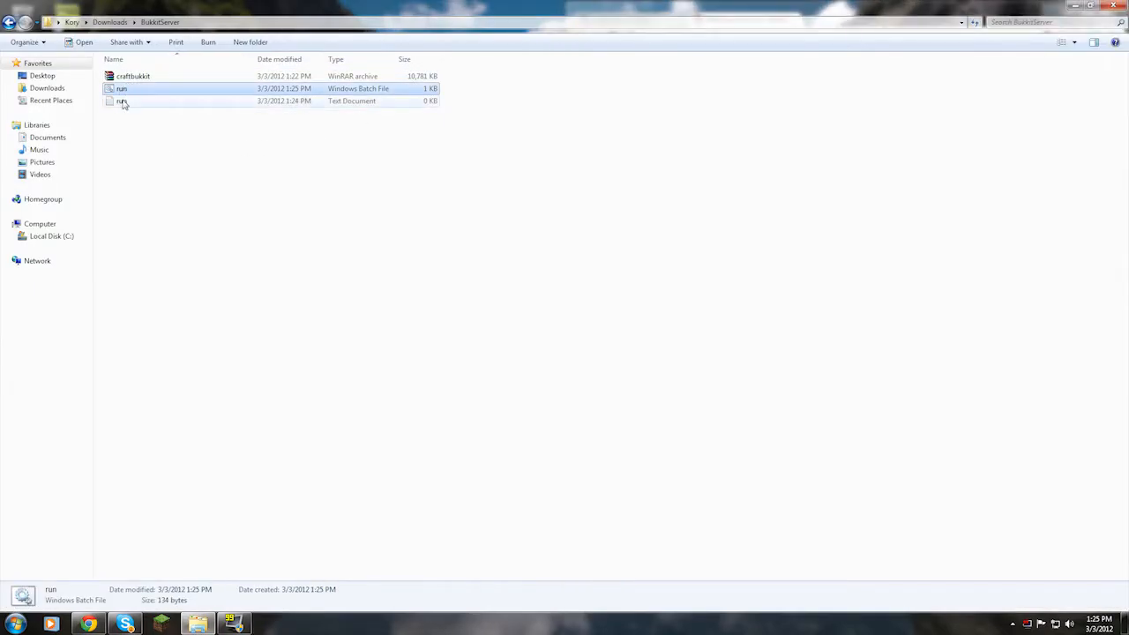
pyautogui.click(121, 102)
pyautogui.press('Delete')
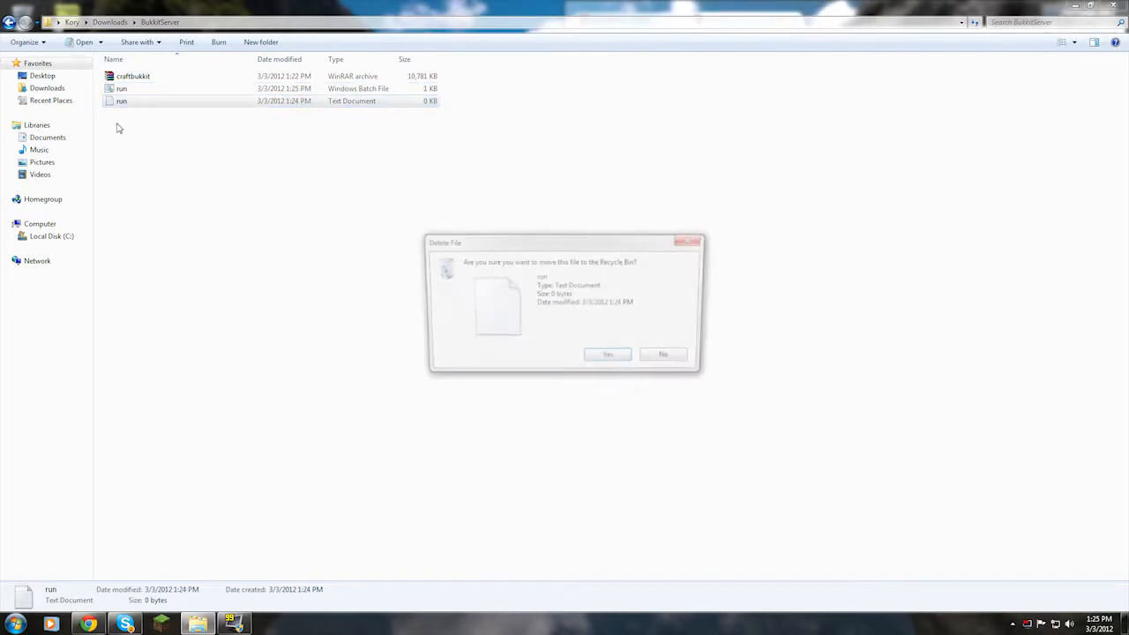
pyautogui.click(609, 360)
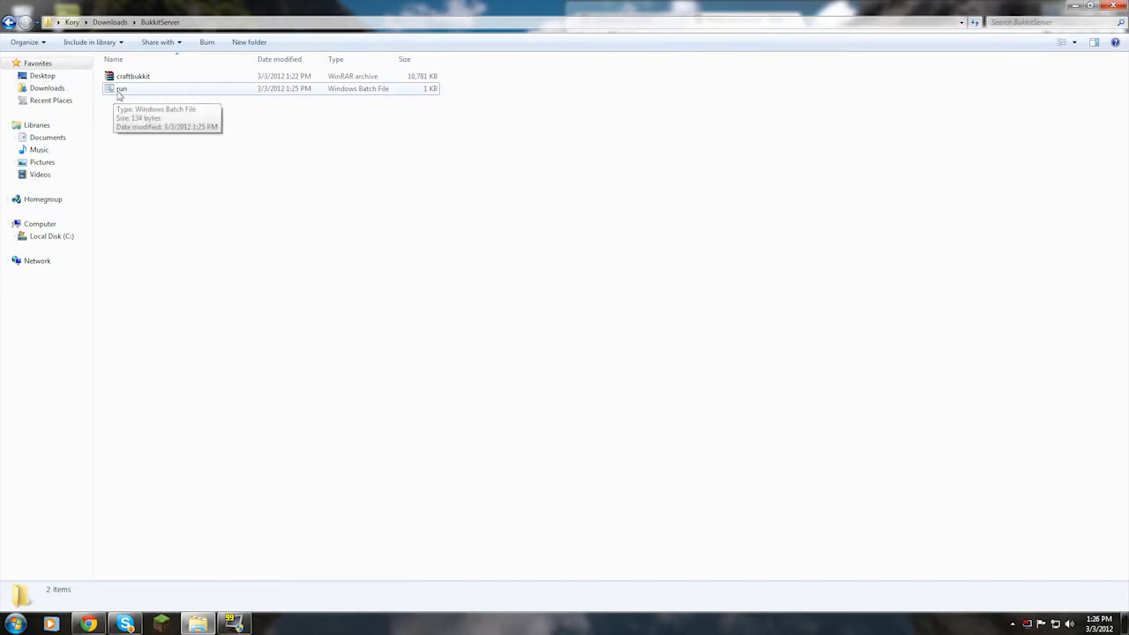
# Step: Start the server with the run batch file and move its console window clear of the file list
pyautogui.moveTo(512, 5); pyautogui.dragTo(0, 97)
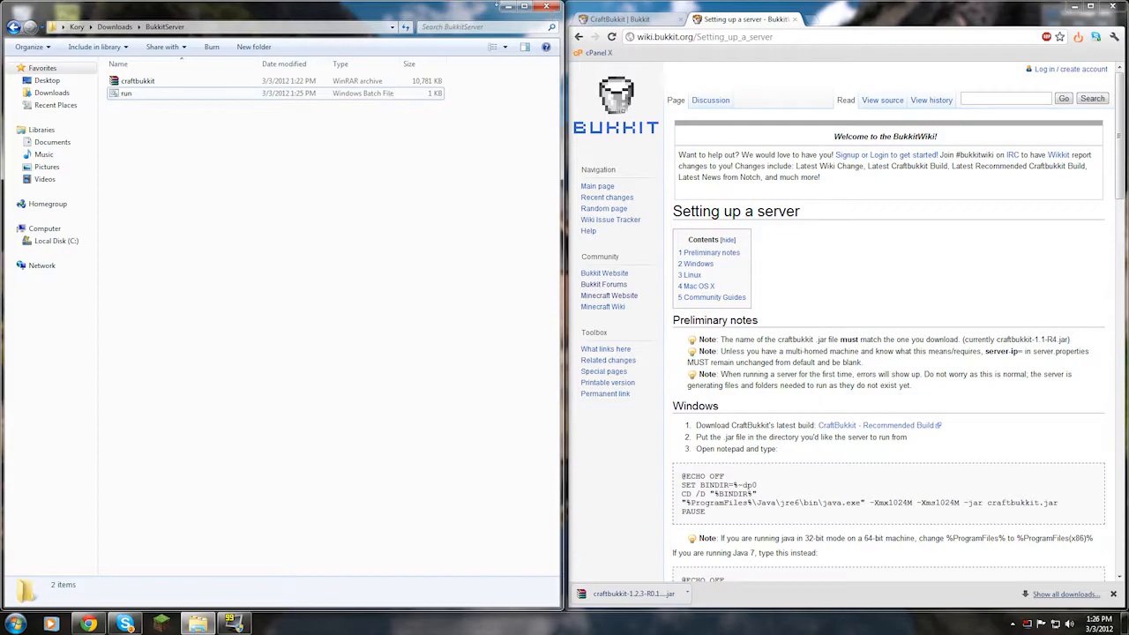
pyautogui.doubleClick(528, 7)
pyautogui.doubleClick(169, 88)
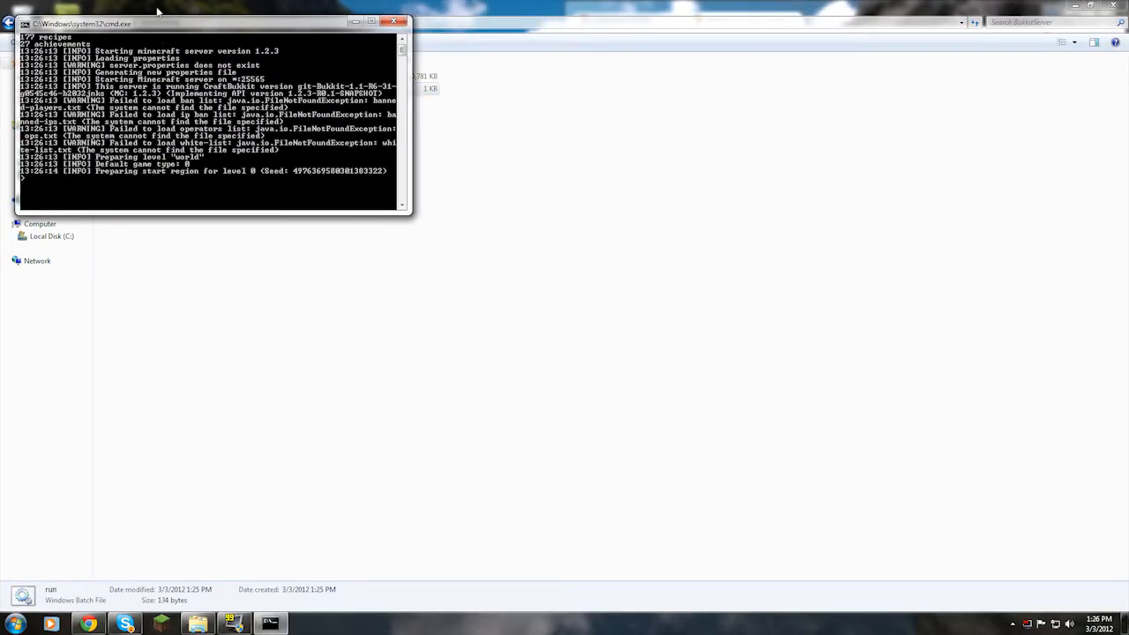
pyautogui.moveTo(159, 30); pyautogui.dragTo(309, 68)
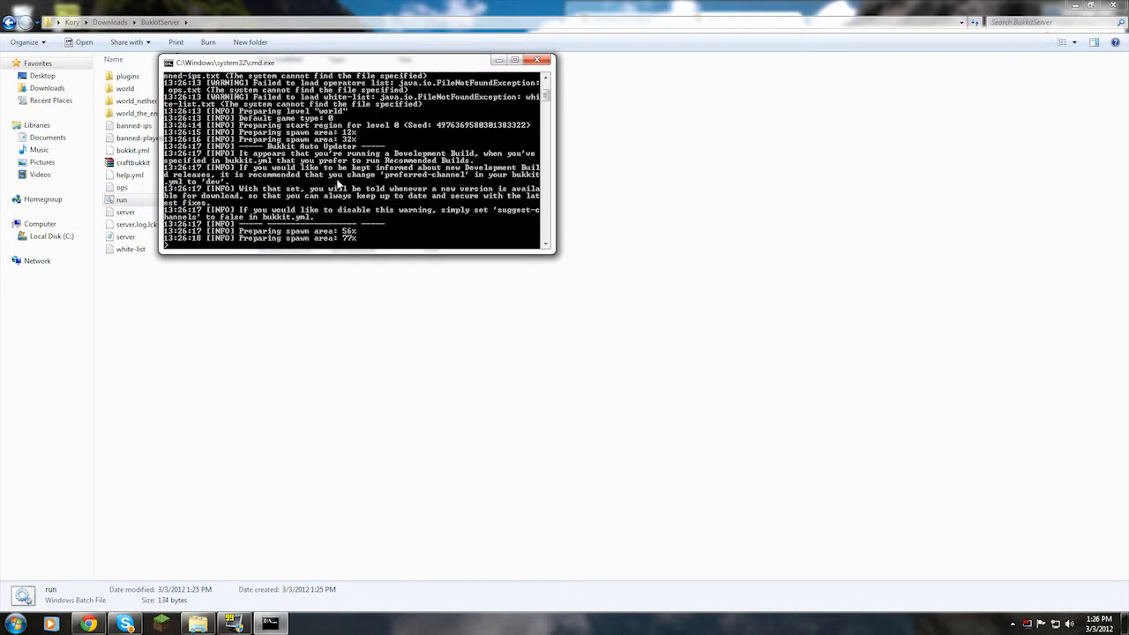
pyautogui.click(514, 60)
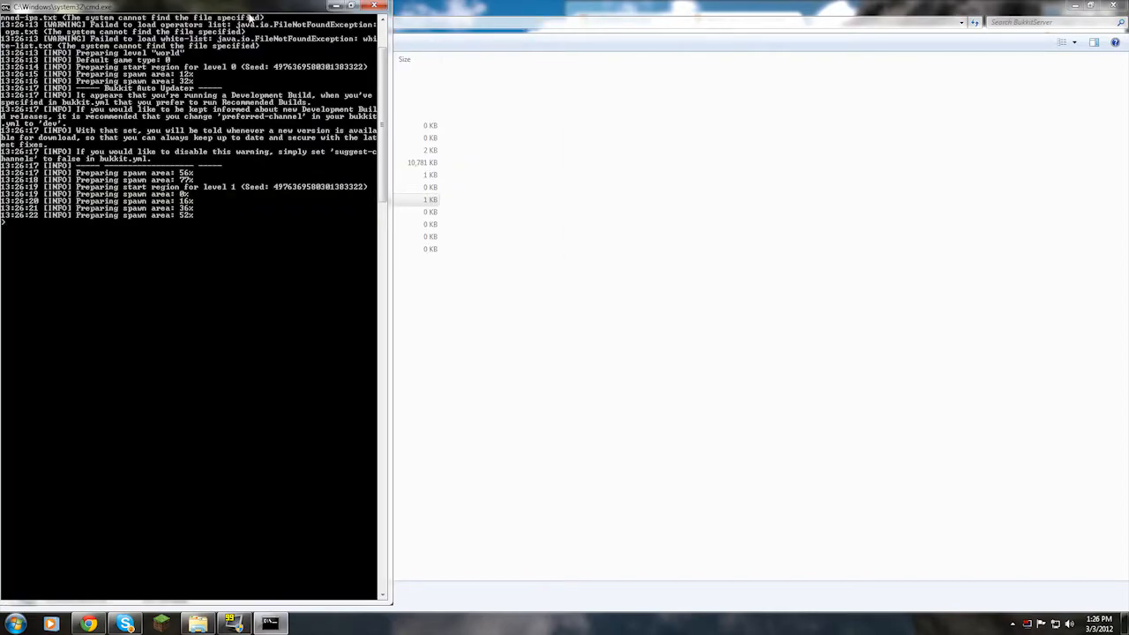
pyautogui.moveTo(258, 4); pyautogui.dragTo(637, 173)
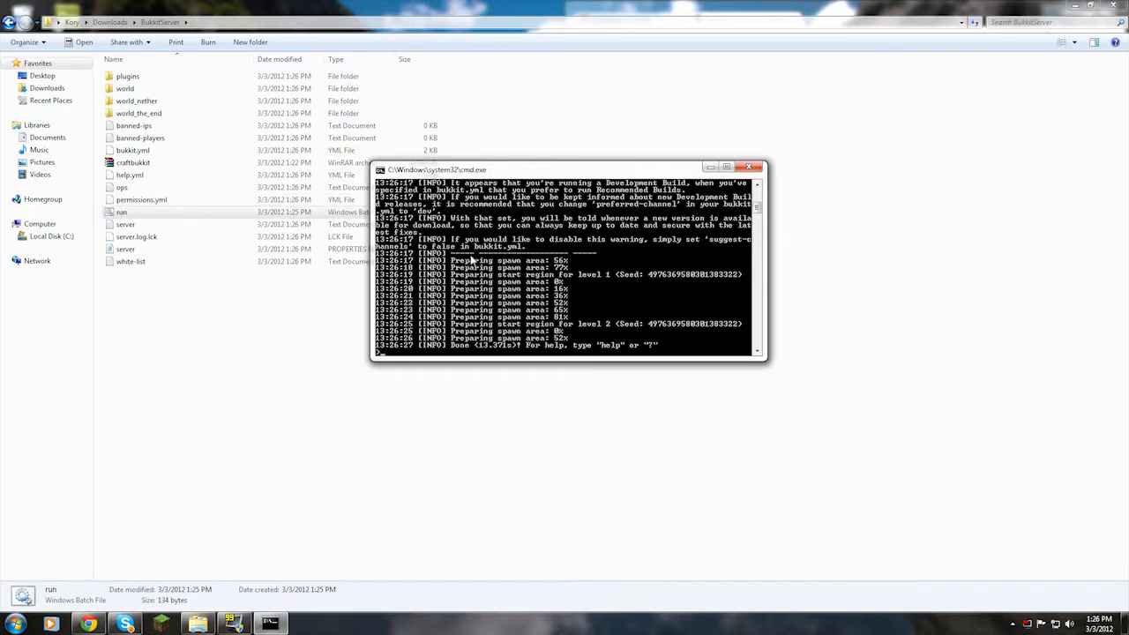
# Step: Review the server's startup log and run the reload command in the console
pyautogui.scroll(8, 472, 260)
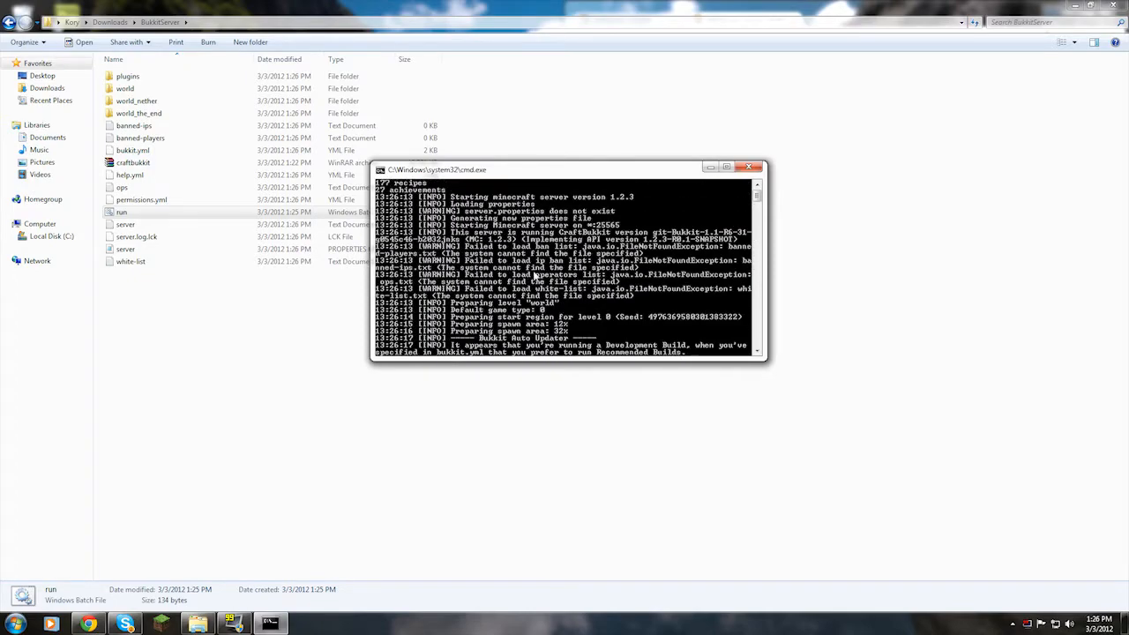
pyautogui.scroll(-8, 528, 275)
pyautogui.scroll(-3, 556, 270)
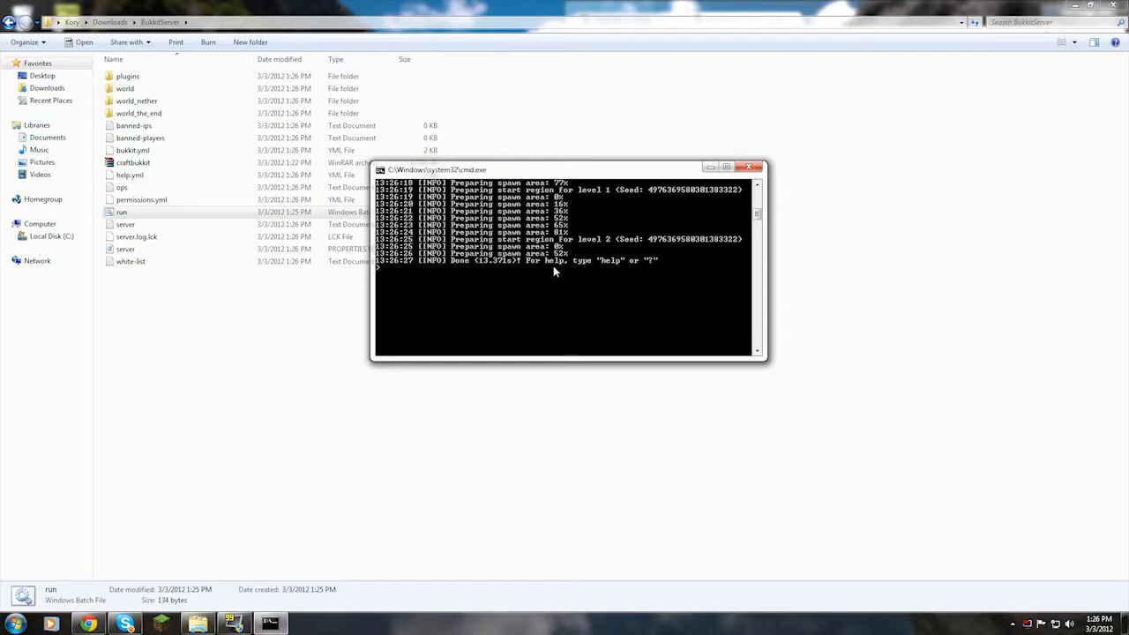
pyautogui.write('reload')
pyautogui.press('Return')
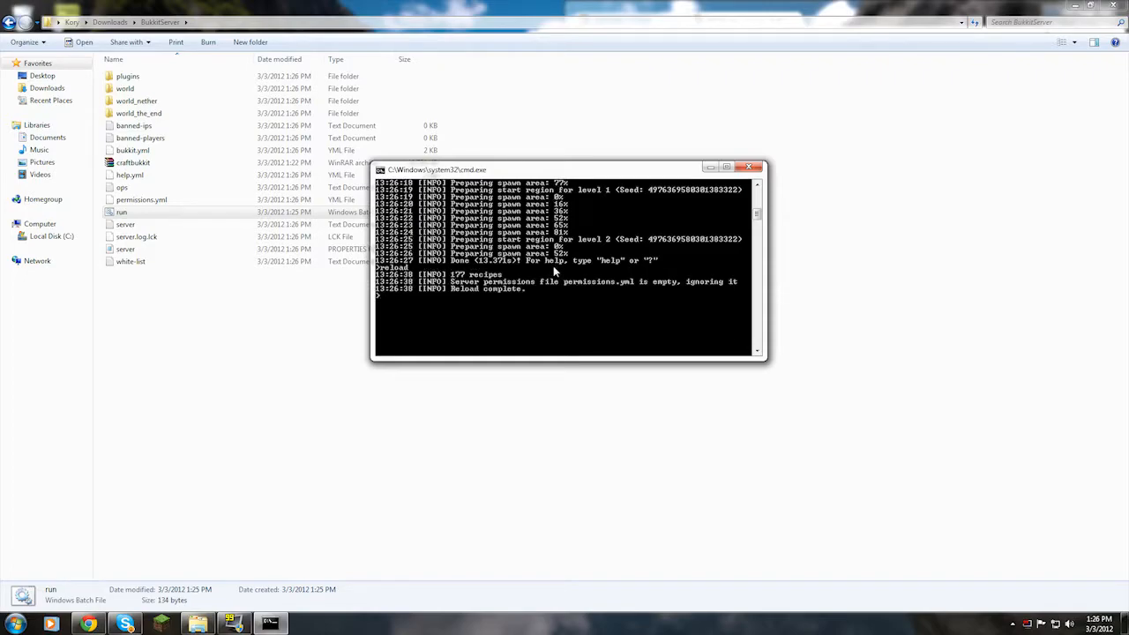
pyautogui.scroll(1, 553, 269)
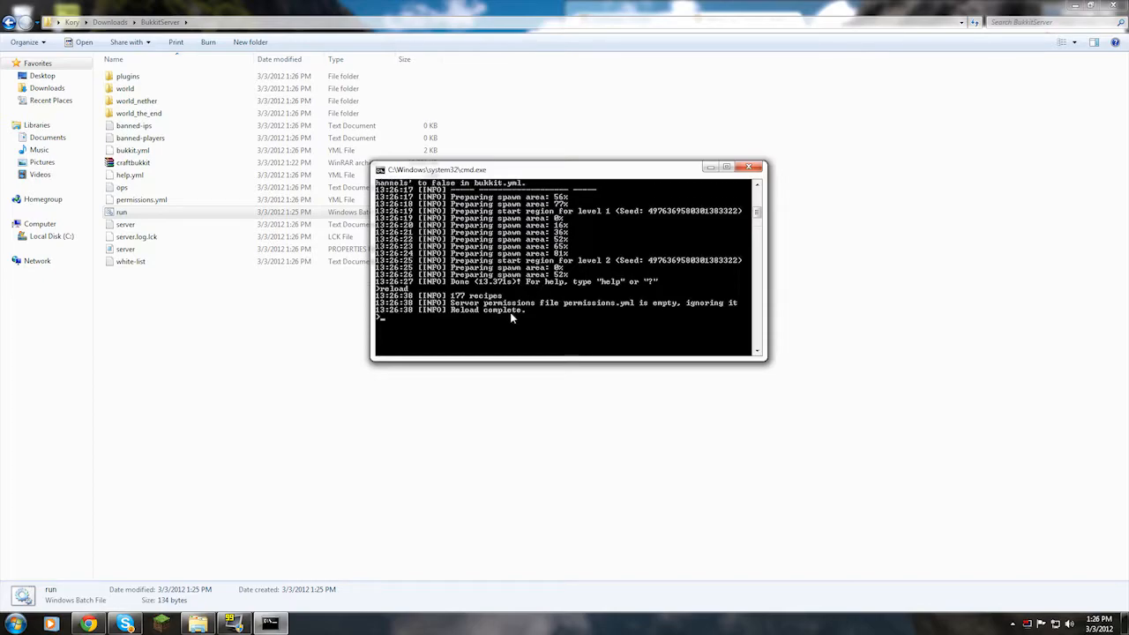
pyautogui.scroll(9, 551, 318)
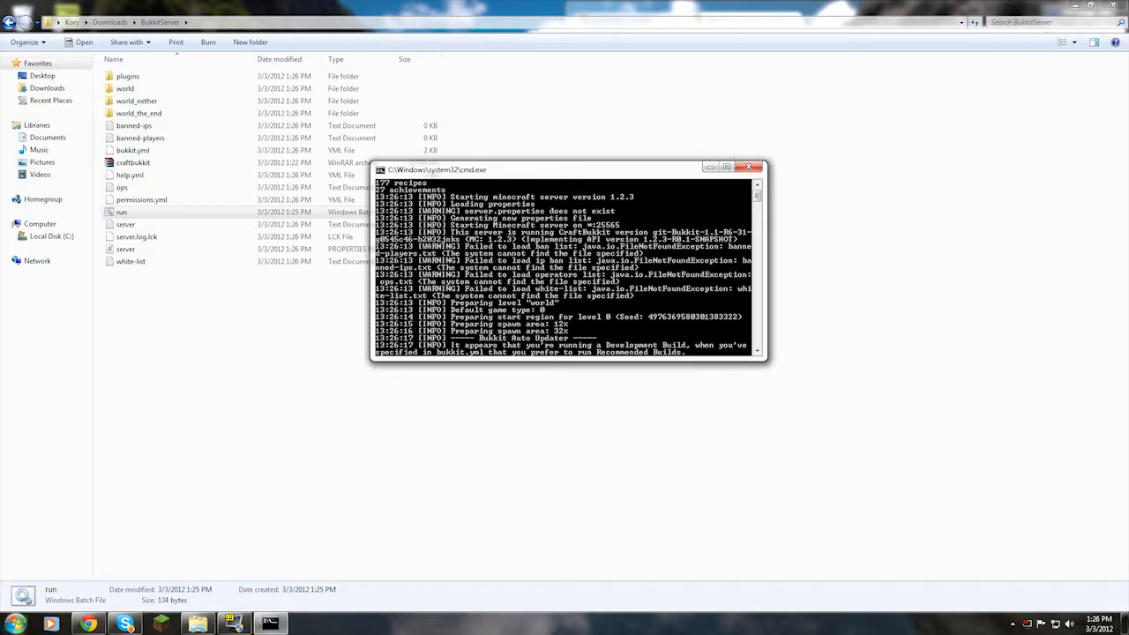
# Step: Launch Minecraft, log in with the remembered account, maximize the game window and open the multiplayer server list
pyautogui.click(159, 625)
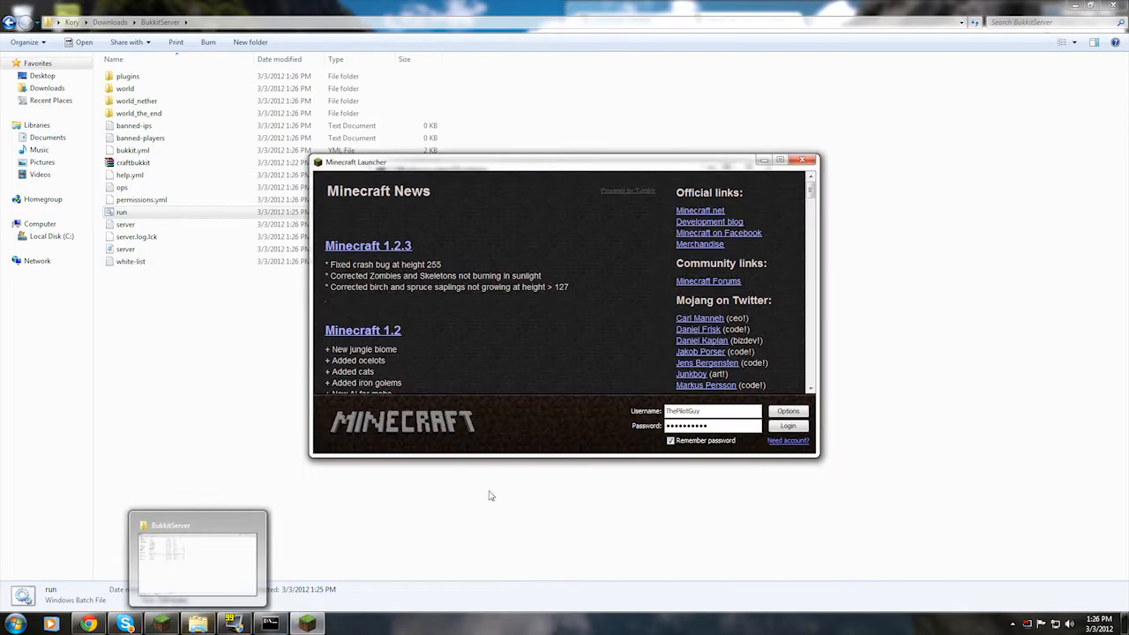
pyautogui.click(777, 426)
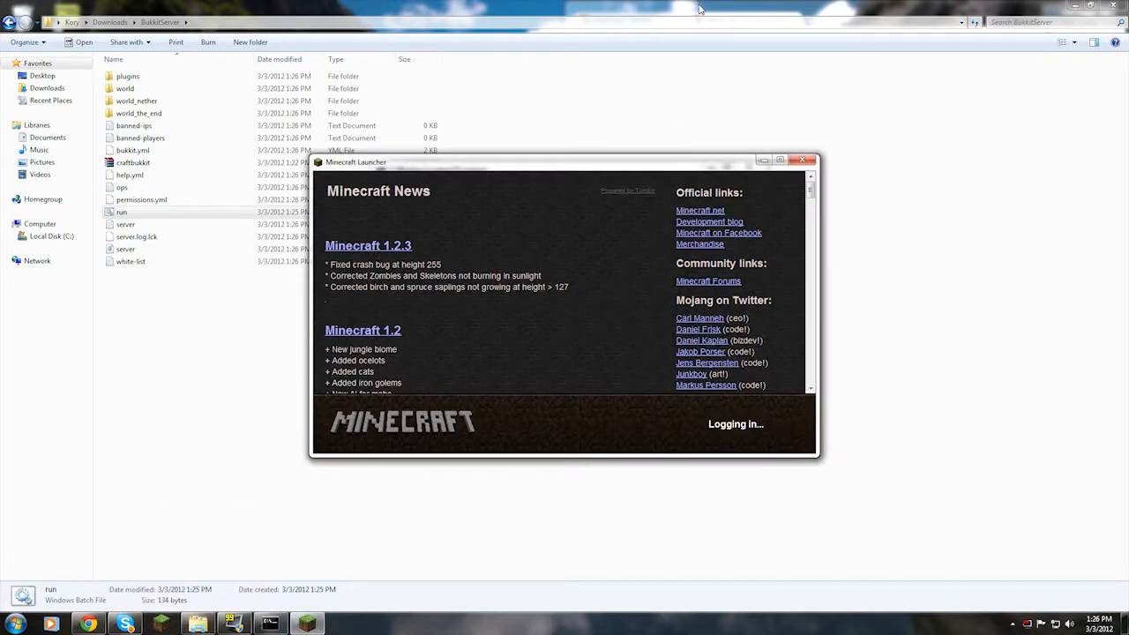
pyautogui.click(779, 159)
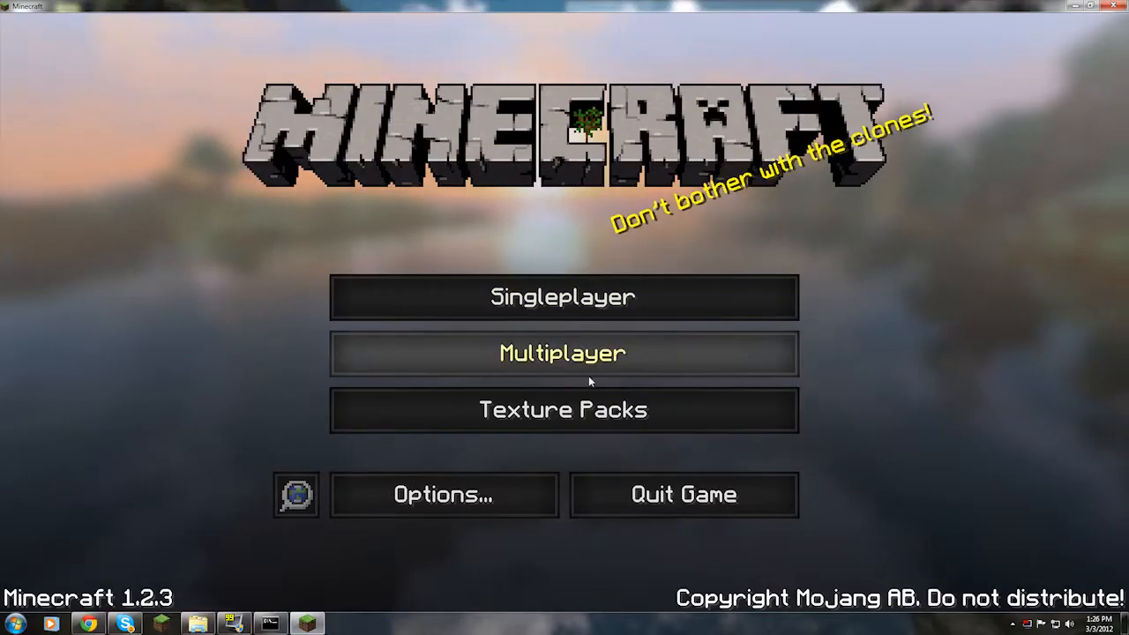
pyautogui.click(542, 353)
pyautogui.scroll(-1, 542, 339)
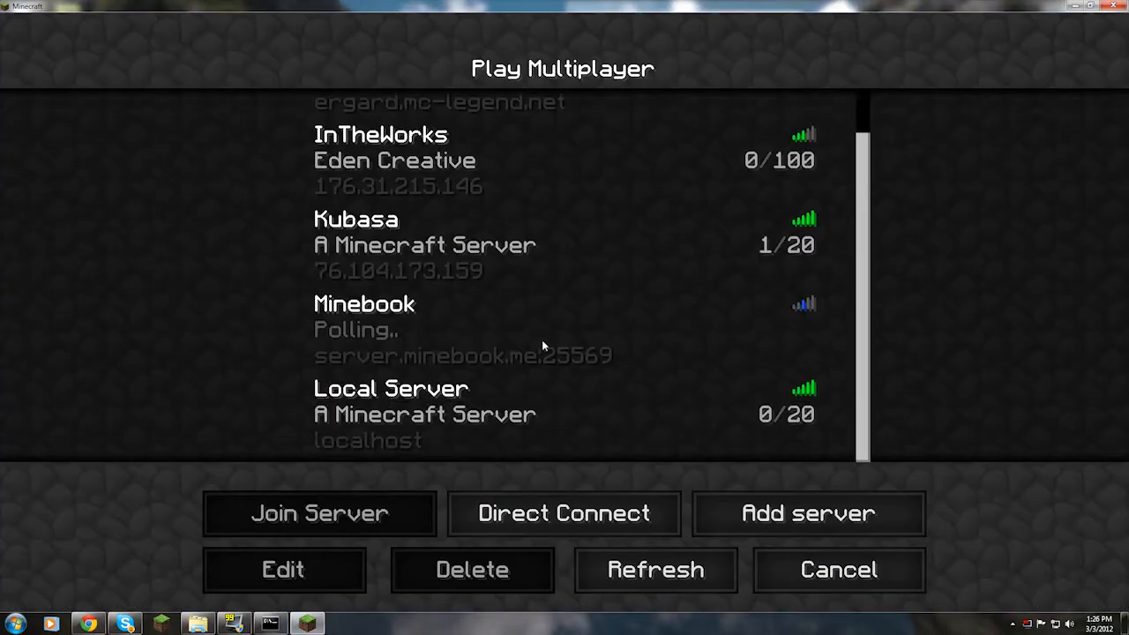
pyautogui.click(827, 515)
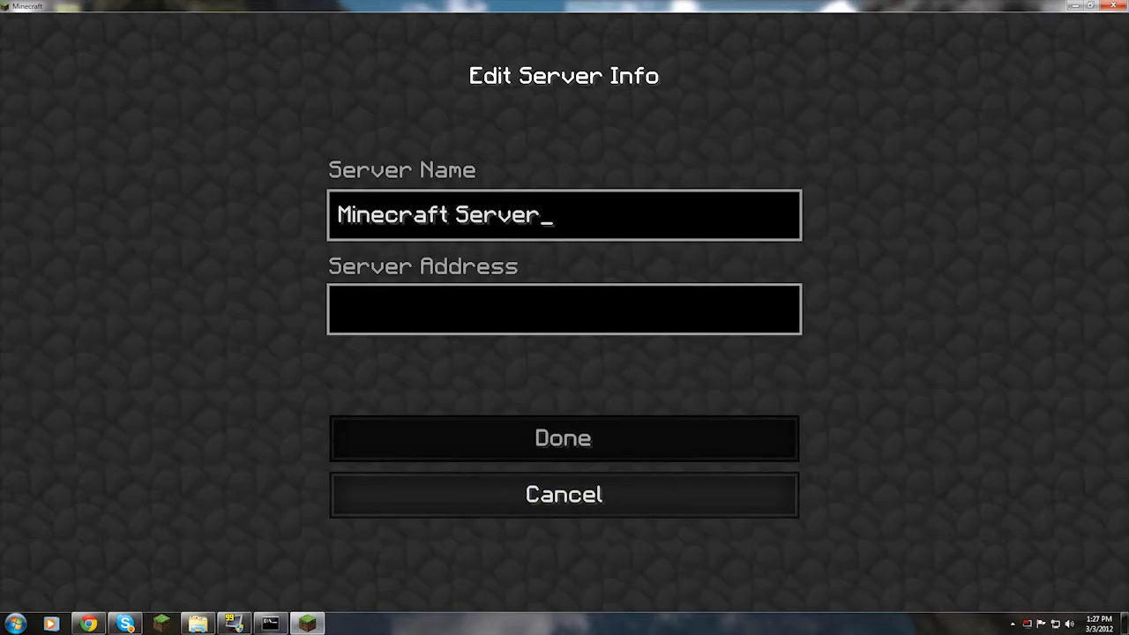
pyautogui.write('localhost')
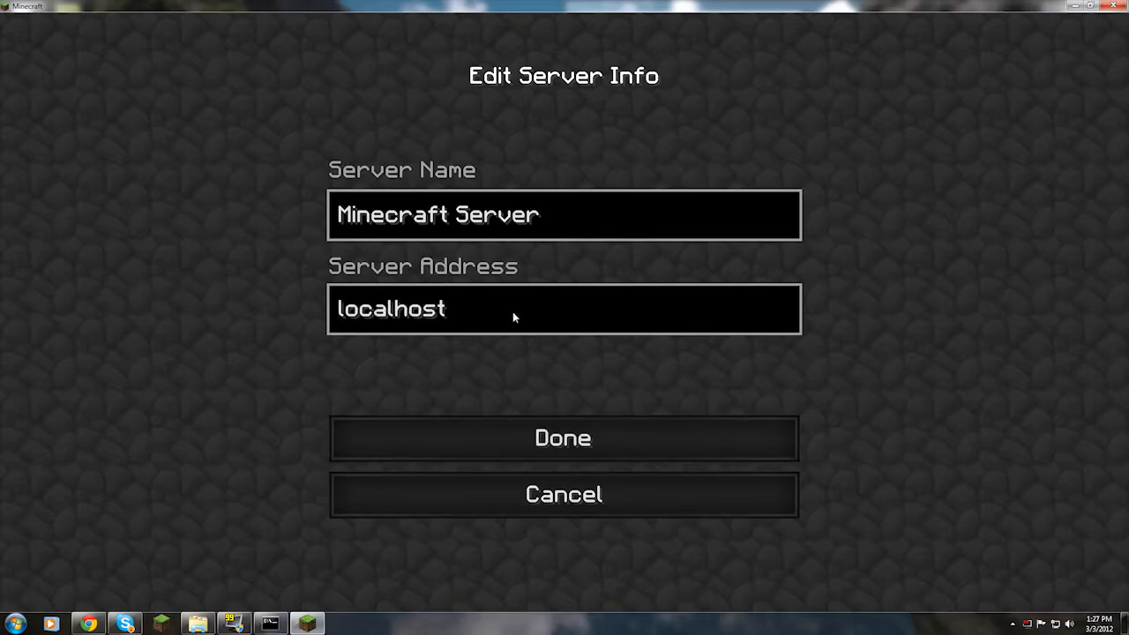
pyautogui.click(506, 455)
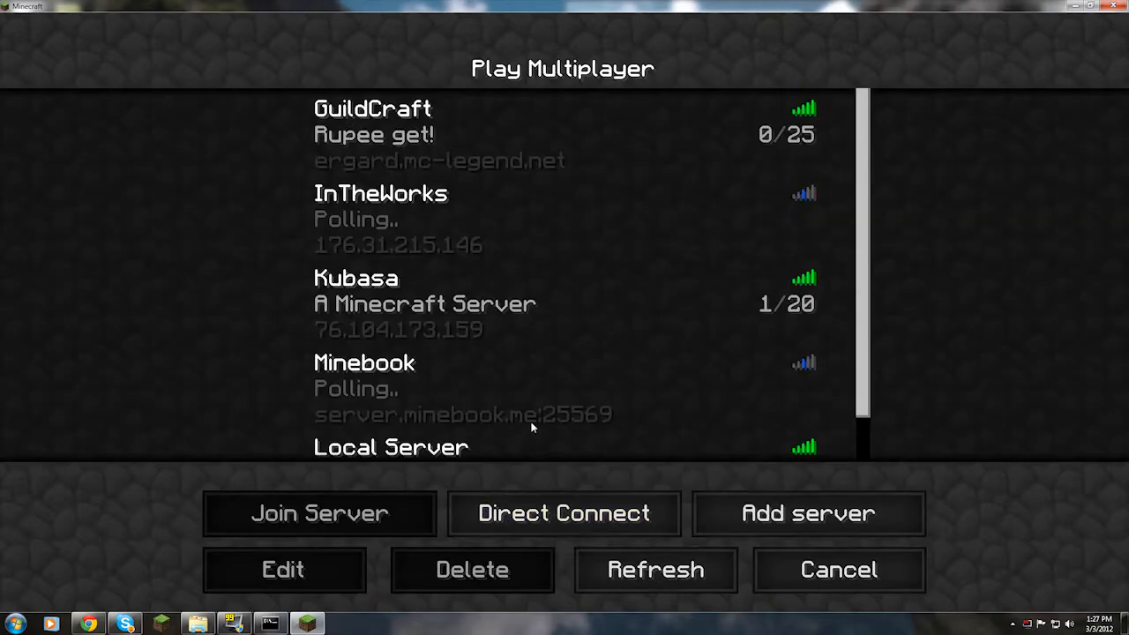
# Step: Join the existing Local Server entry at localhost and send "t" in the game chat
pyautogui.click(461, 426)
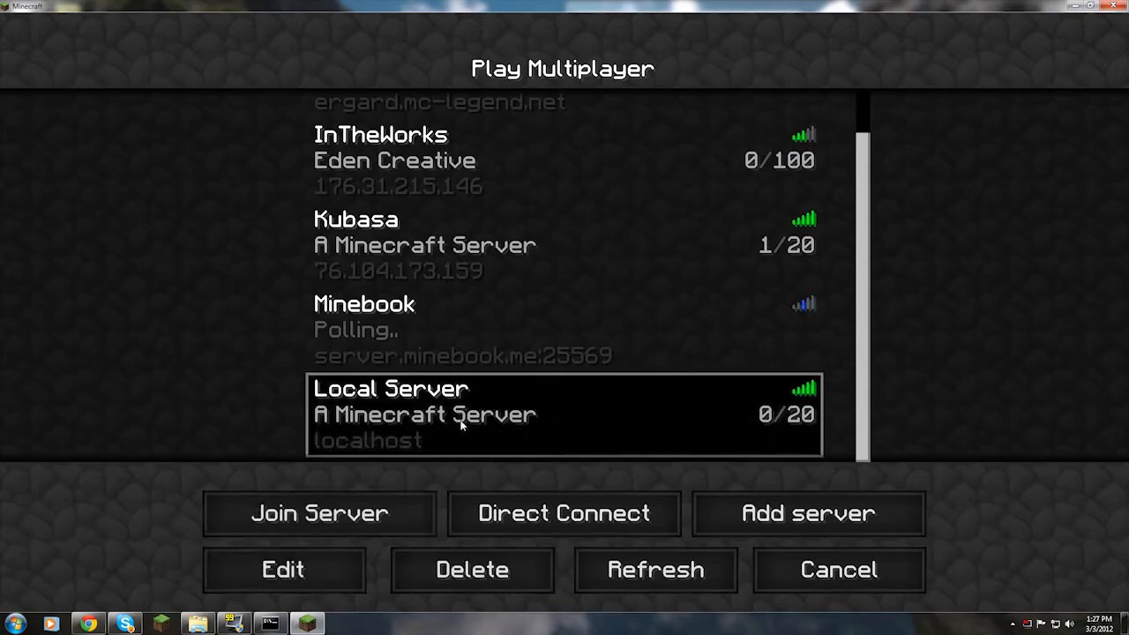
pyautogui.doubleClick(484, 418)
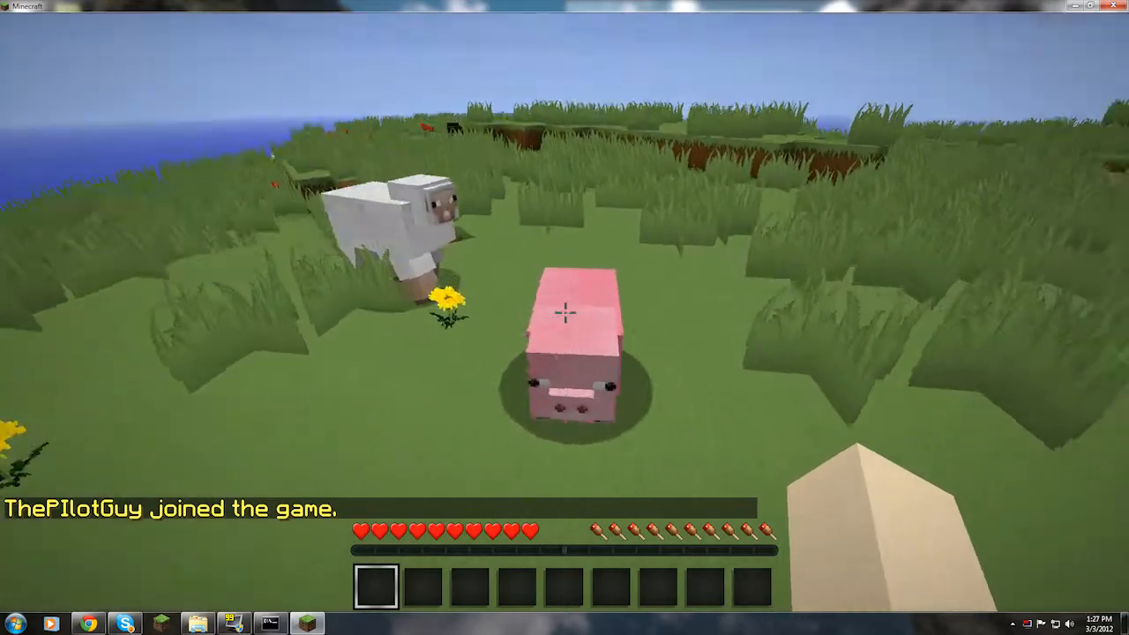
pyautogui.write('tt')
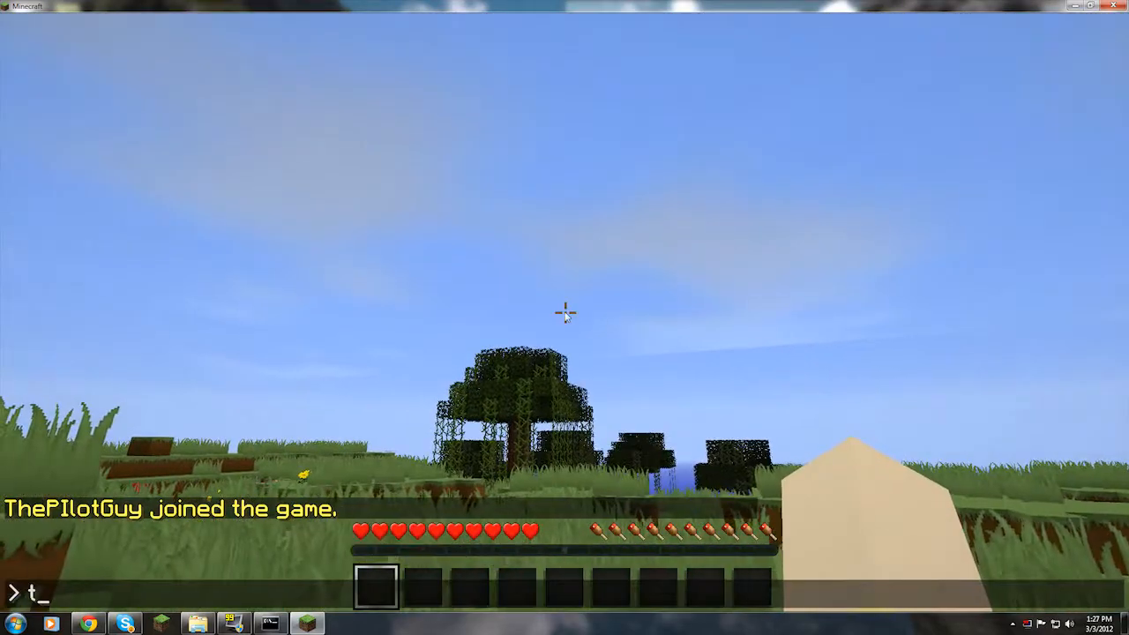
pyautogui.press('Return')
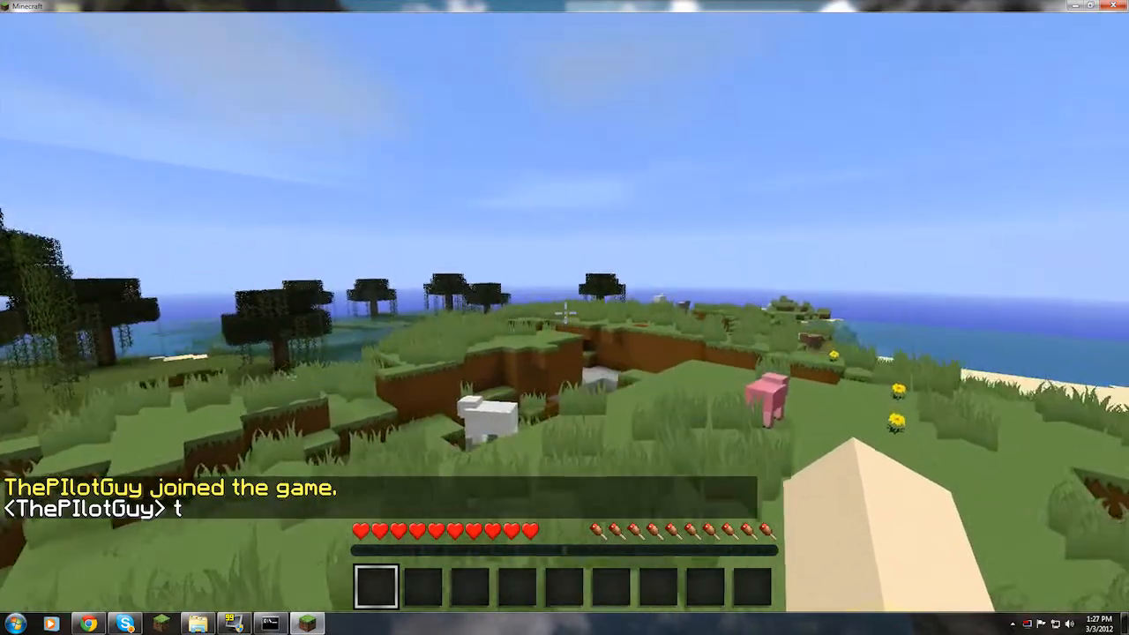
# Step: Walk across the grassland to look around the server's world, and open the game menu
pyautogui.press('w')
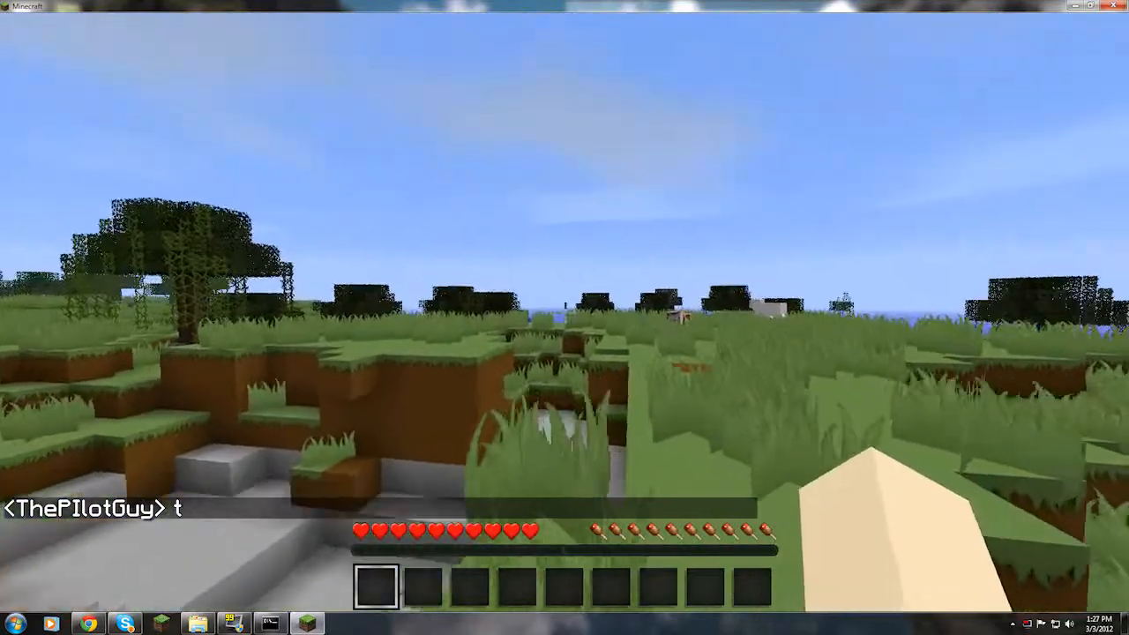
pyautogui.press('w')
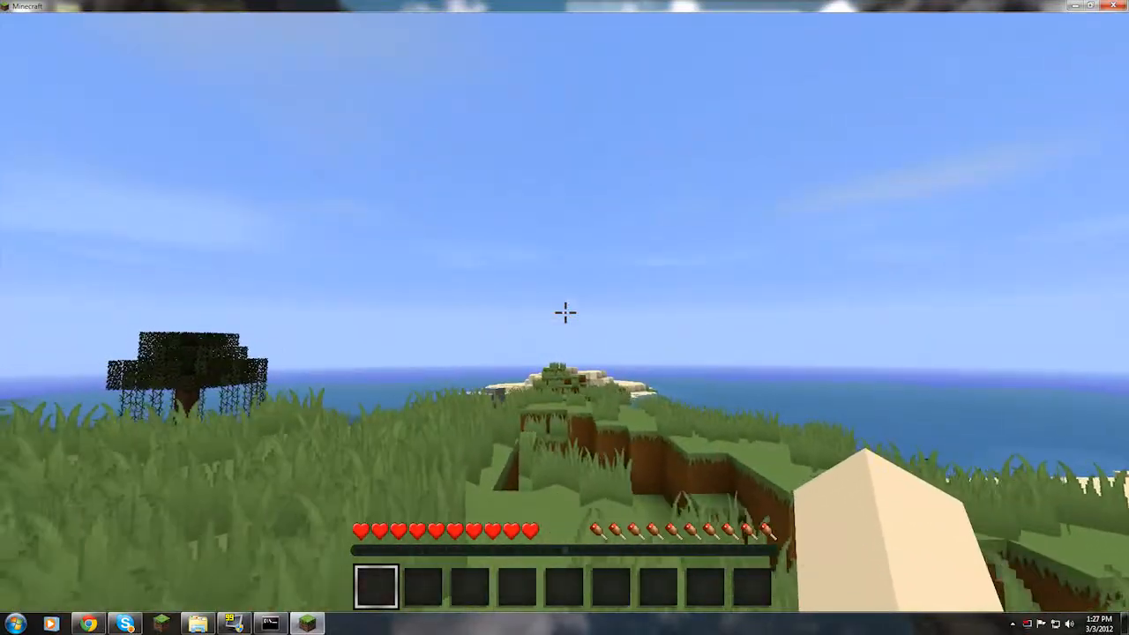
pyautogui.press('w')
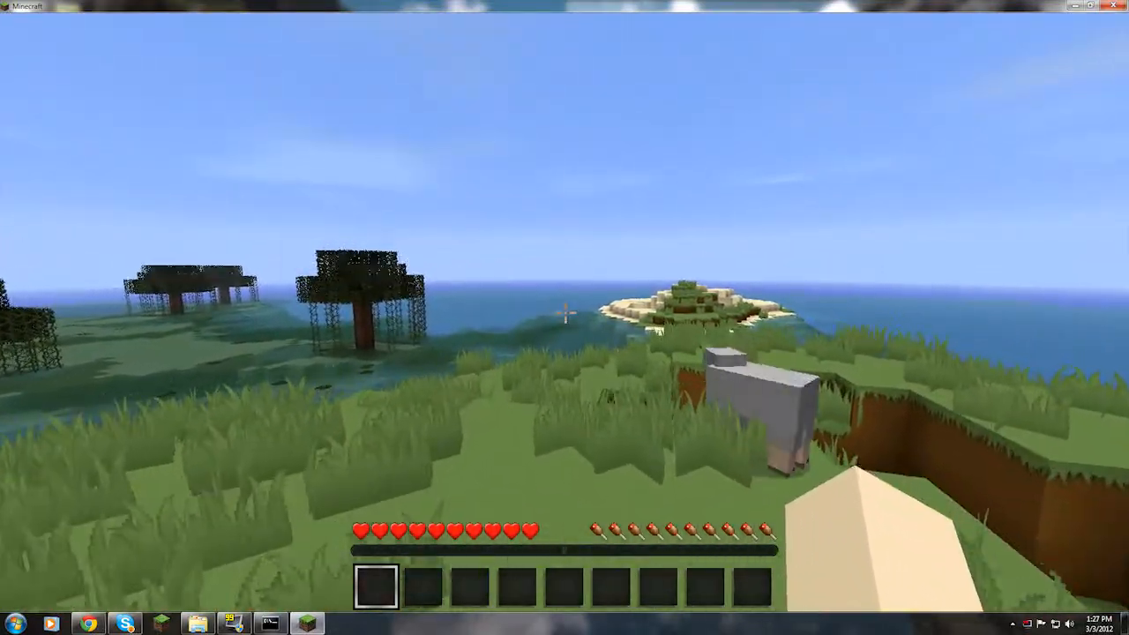
pyautogui.press('Escape')
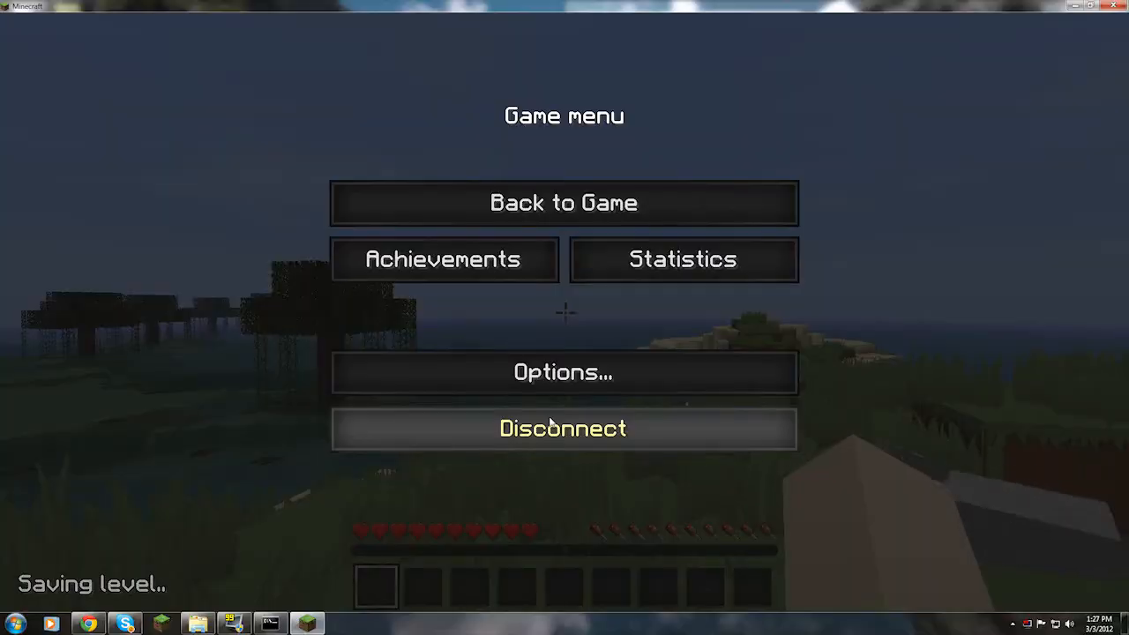
# Step: Disconnect from the local server, then close Minecraft and the server's console window
pyautogui.click(629, 429)
pyautogui.click(1113, 5)
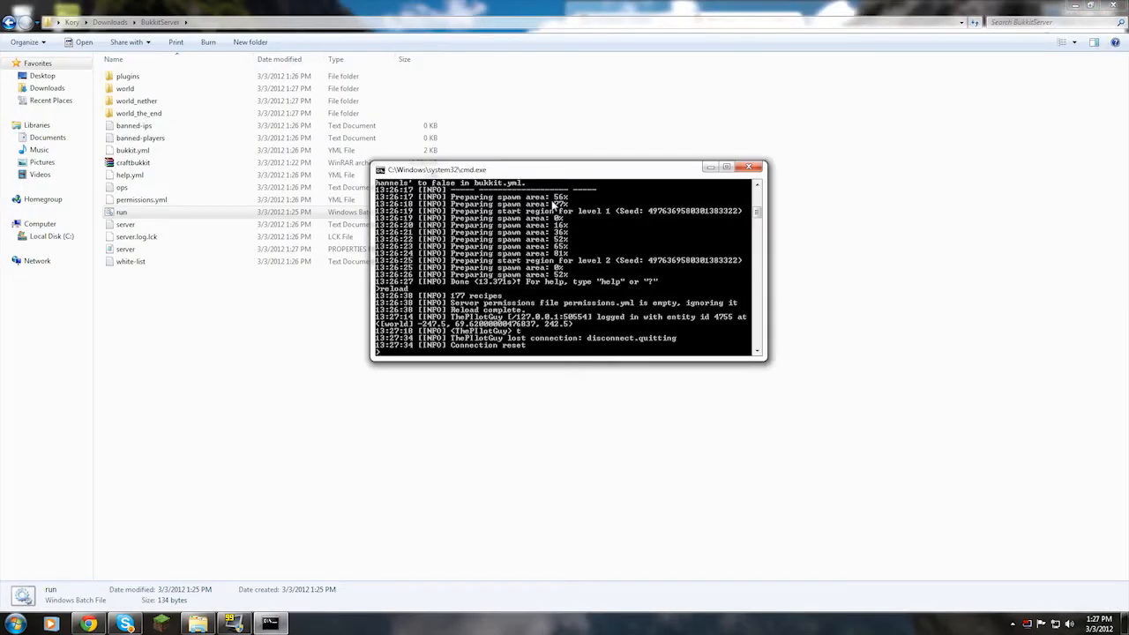
pyautogui.moveTo(569, 171); pyautogui.dragTo(738, 167)
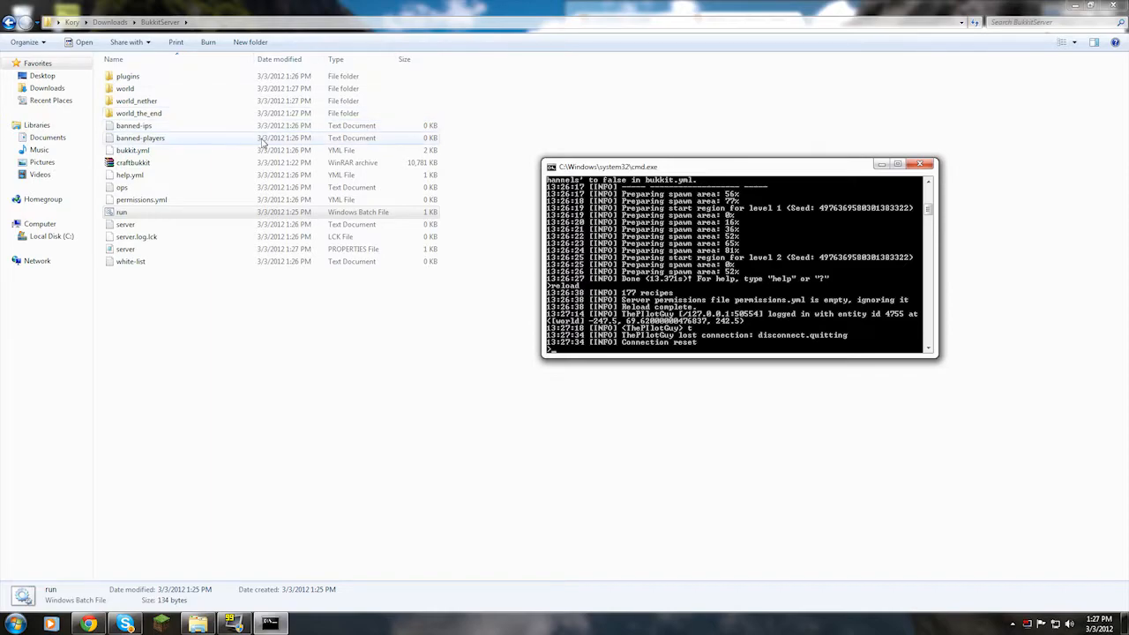
pyautogui.click(920, 164)
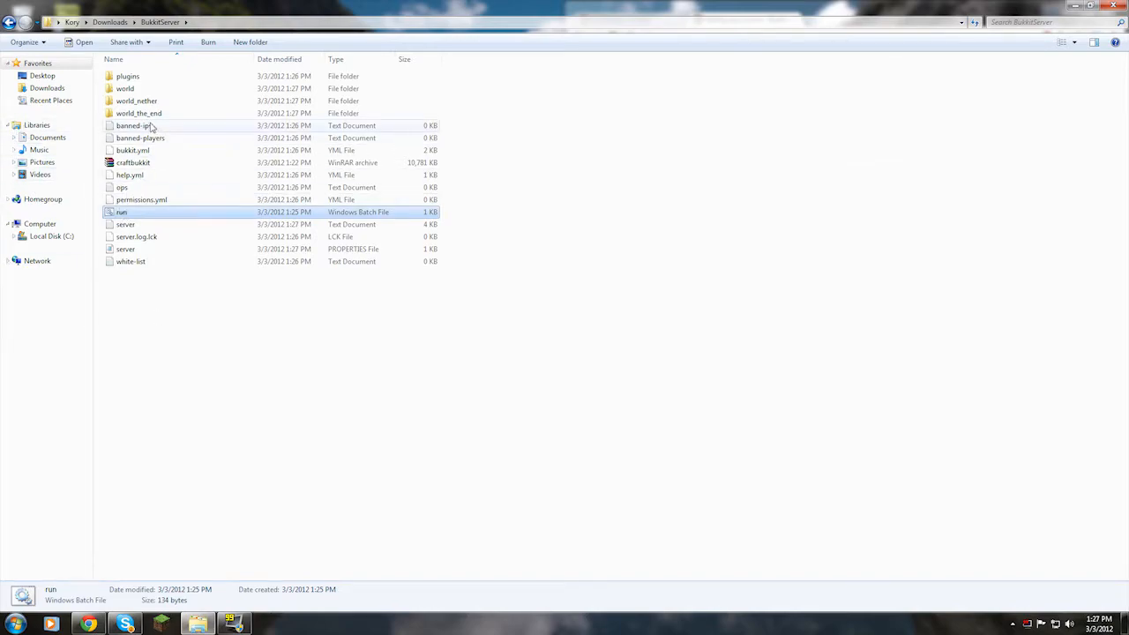
pyautogui.click(124, 249)
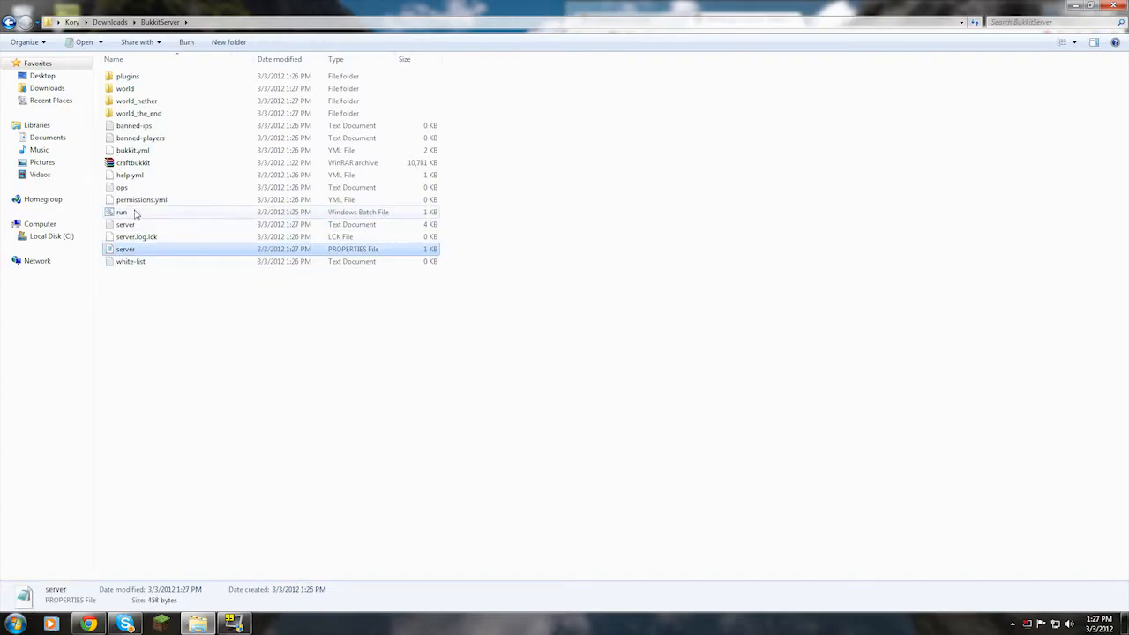
pyautogui.click(125, 226)
pyautogui.click(126, 249)
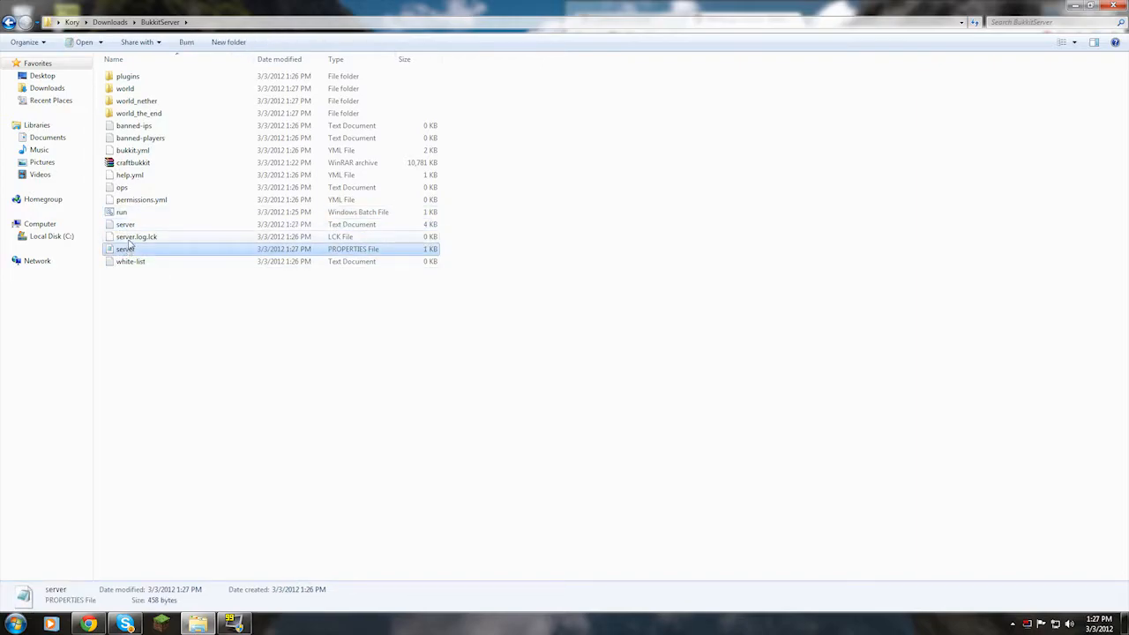
pyautogui.doubleClick(126, 249)
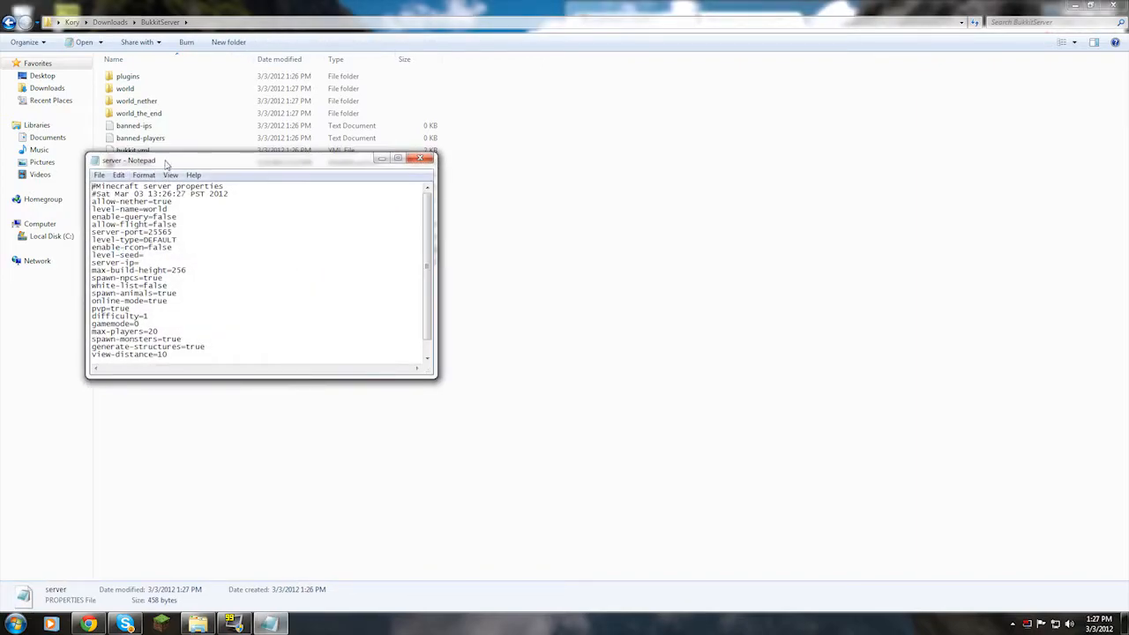
pyautogui.moveTo(164, 164); pyautogui.dragTo(432, 182)
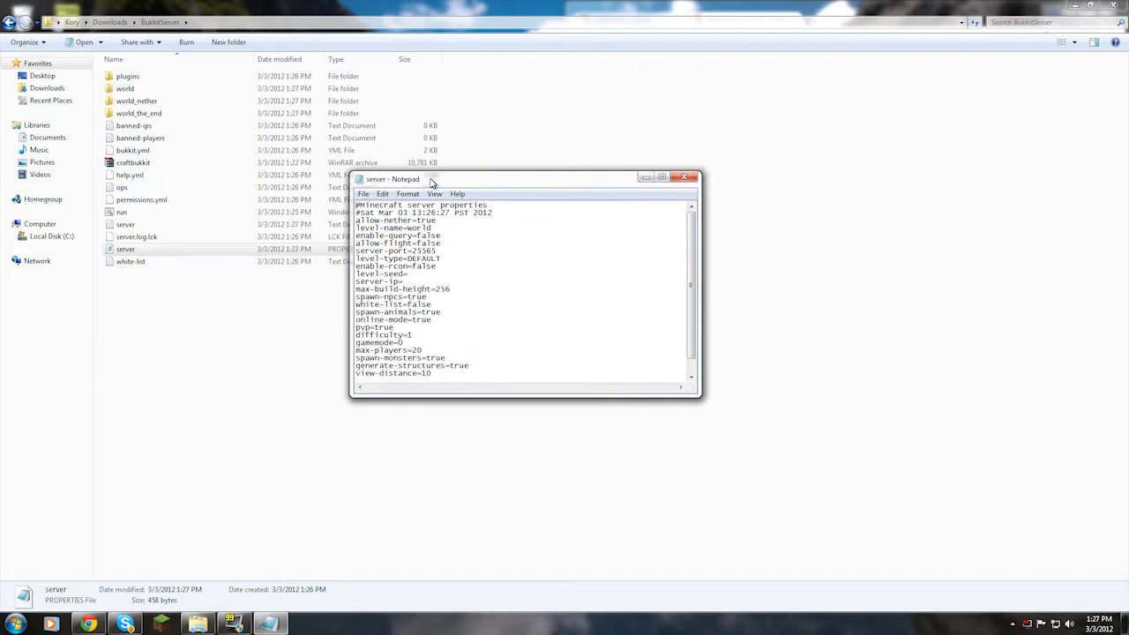
pyautogui.click(683, 177)
# Step: Open the server PROPERTIES file from the BukkitServer folder in Notepad++ and maximize the editor window
pyautogui.rightClick(213, 251)
pyautogui.click(260, 282)
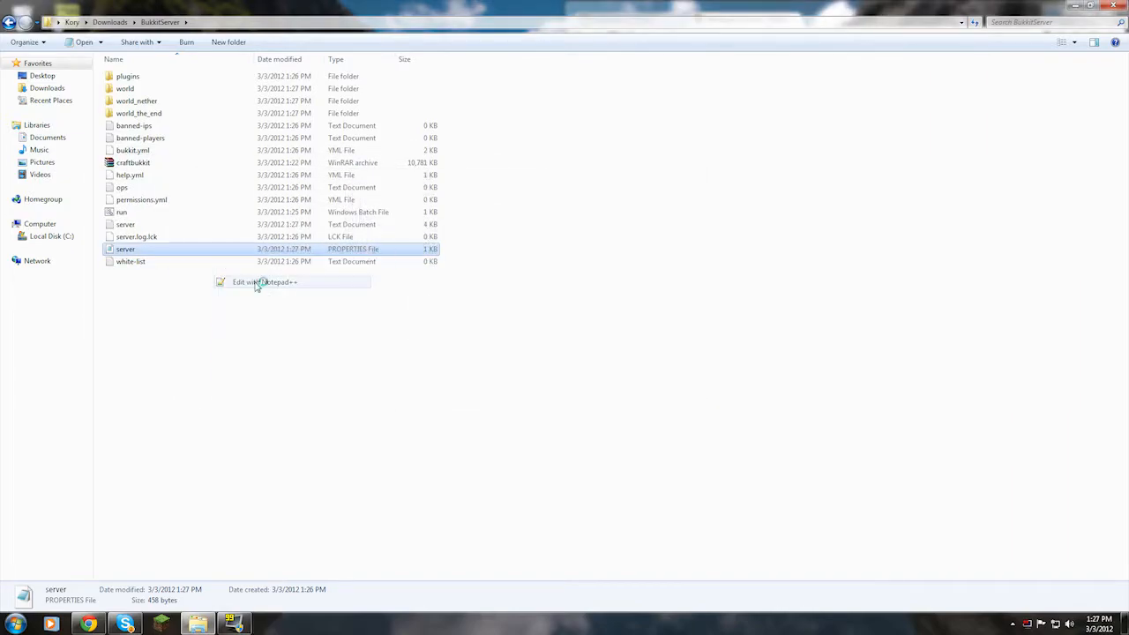
pyautogui.moveTo(295, 12); pyautogui.dragTo(455, 135)
pyautogui.moveTo(476, 26); pyautogui.dragTo(602, 66)
pyautogui.click(820, 126)
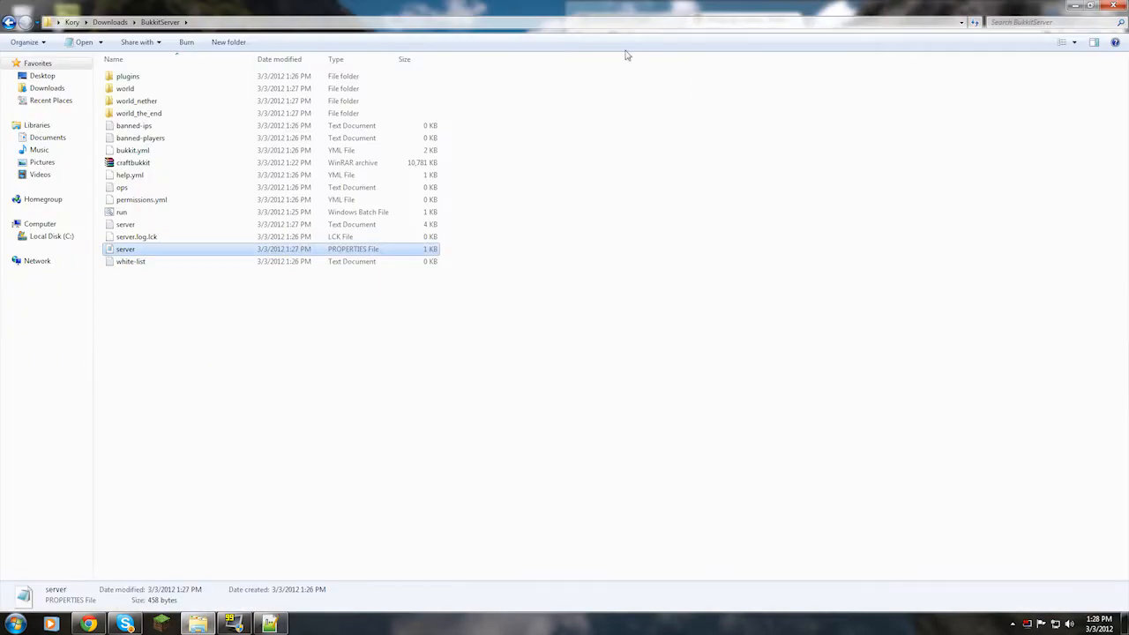
pyautogui.click(269, 624)
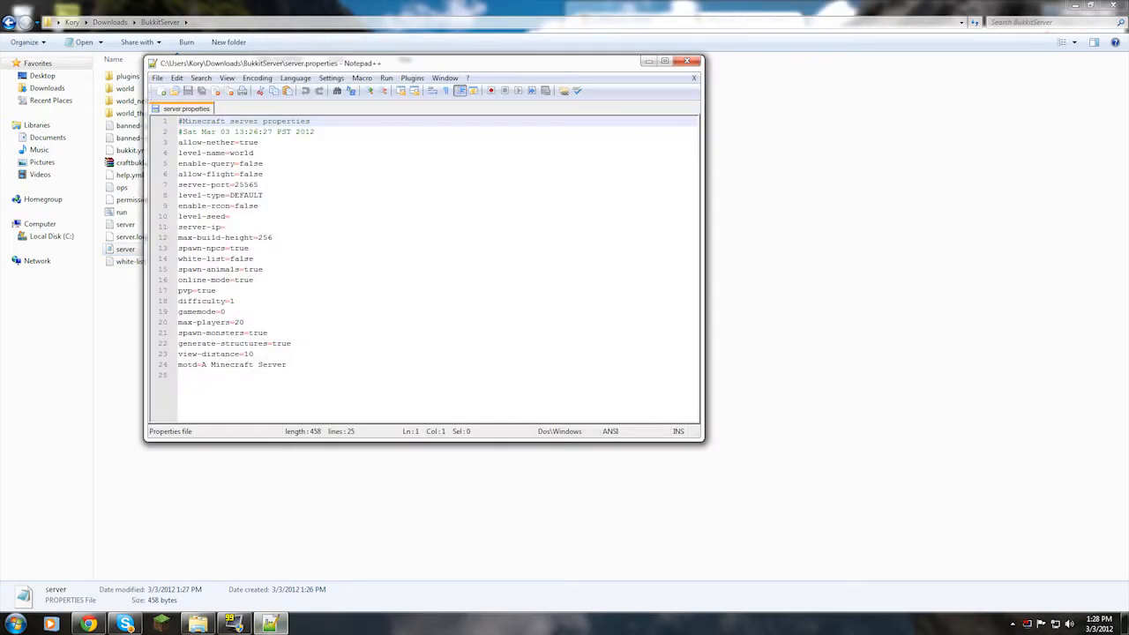
pyautogui.click(671, 49)
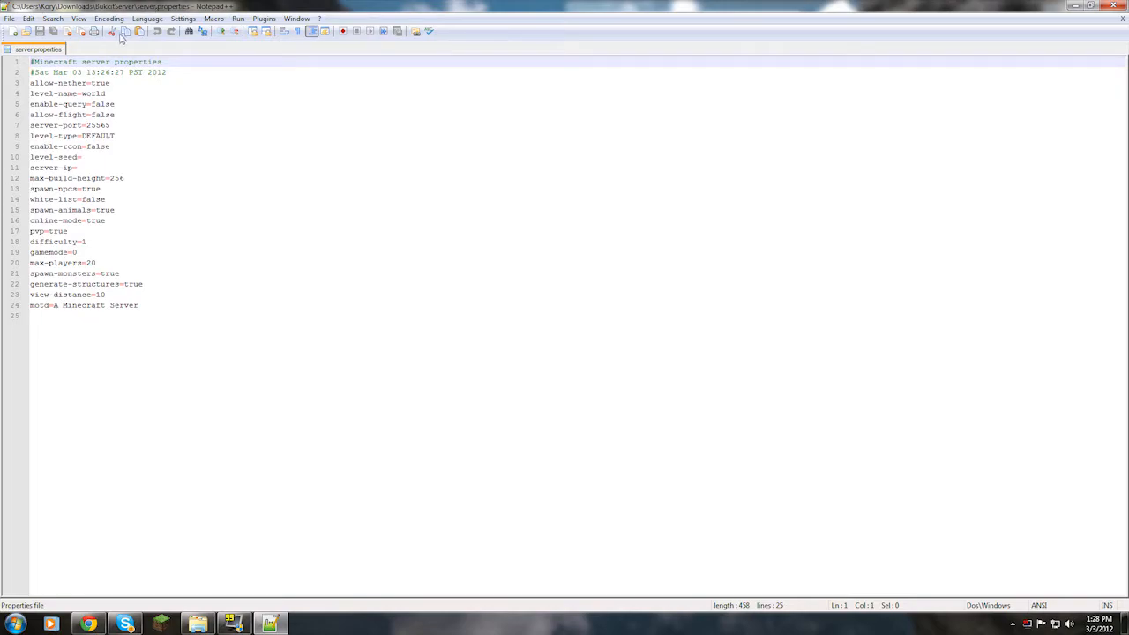
# Step: Examine the allow-nether and level-name settings in server.properties
pyautogui.click(110, 83)
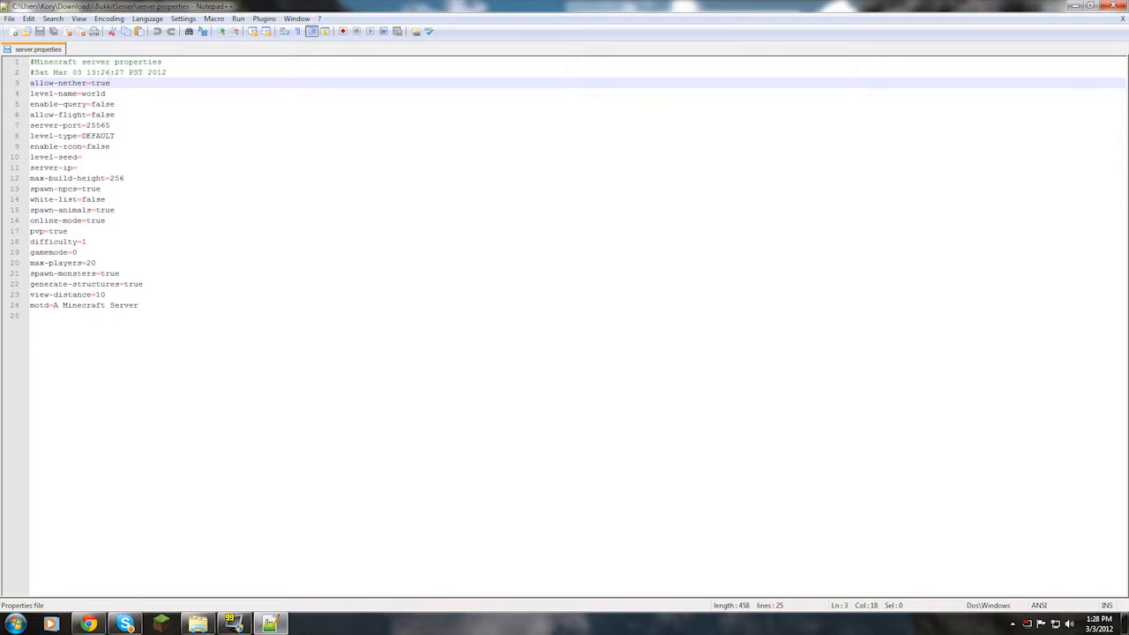
pyautogui.moveTo(111, 83)
pyautogui.mouseDown()
pyautogui.moveTo(97, 93)
pyautogui.moveTo(106, 94)
pyautogui.mouseUp()
pyautogui.click(110, 84)
pyautogui.click(107, 93)
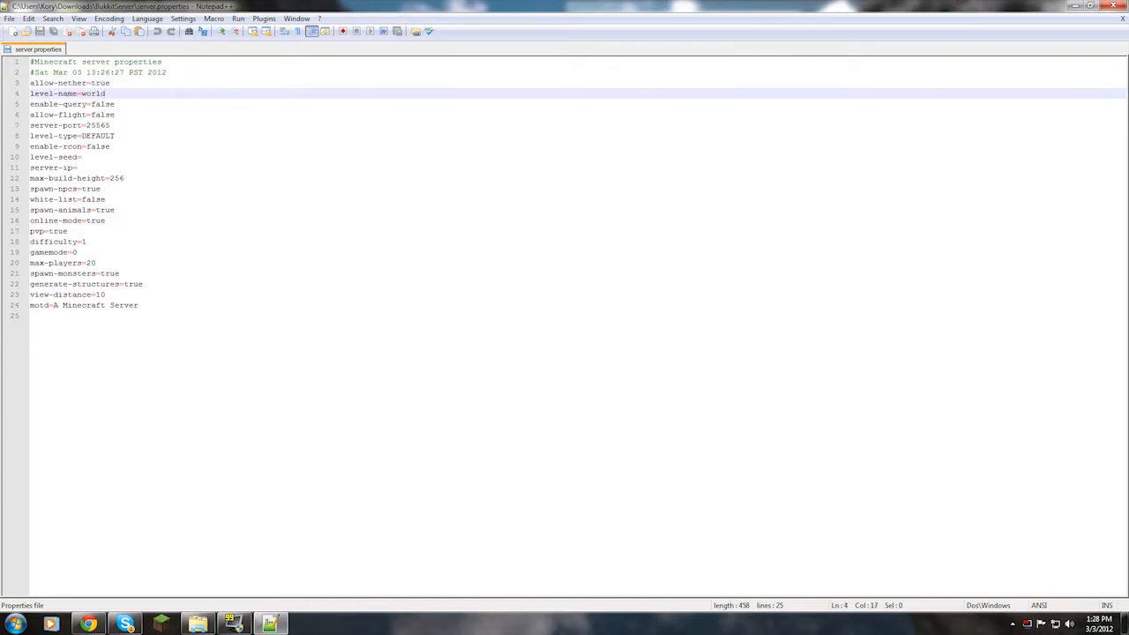
pyautogui.moveTo(107, 94)
pyautogui.mouseDown()
pyautogui.moveTo(35, 94)
pyautogui.moveTo(85, 93)
pyautogui.mouseUp()
# Step: Examine the world, world_nether and world_the_end folders in the BukkitServer folder
pyautogui.click(198, 625)
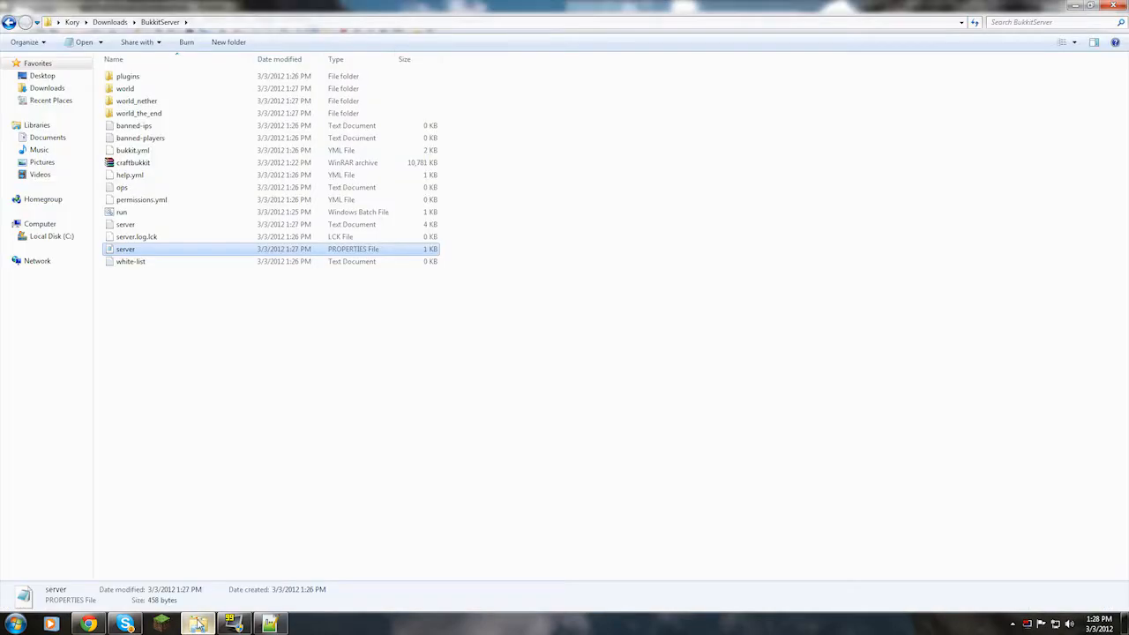
pyautogui.click(128, 88)
pyautogui.click(134, 100)
pyautogui.click(127, 114)
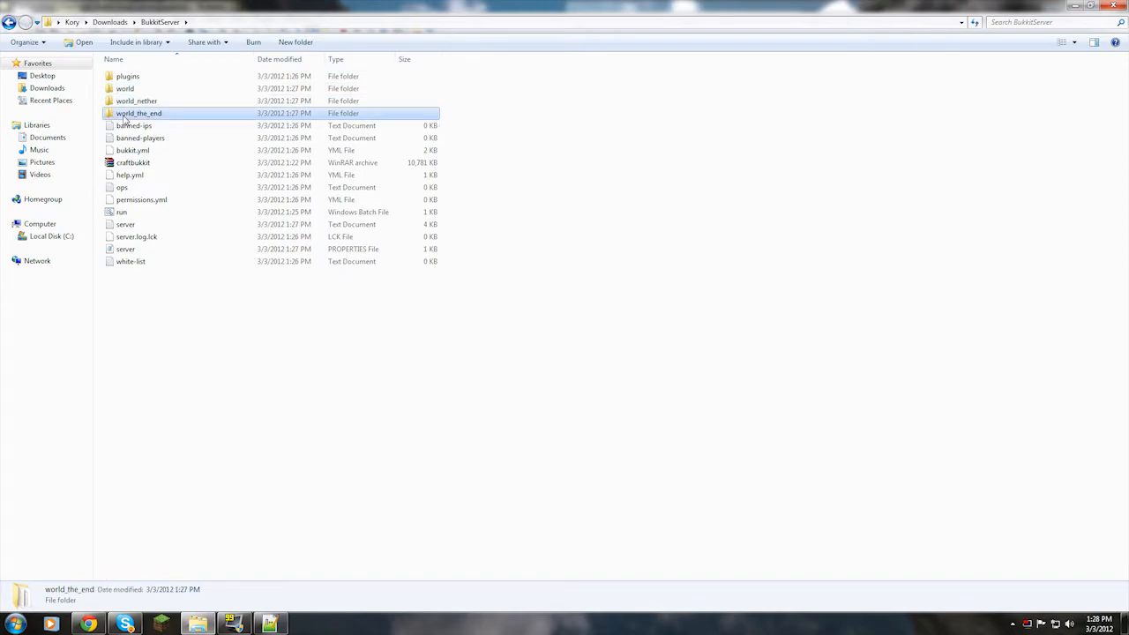
pyautogui.click(137, 91)
pyautogui.rightClick(137, 91)
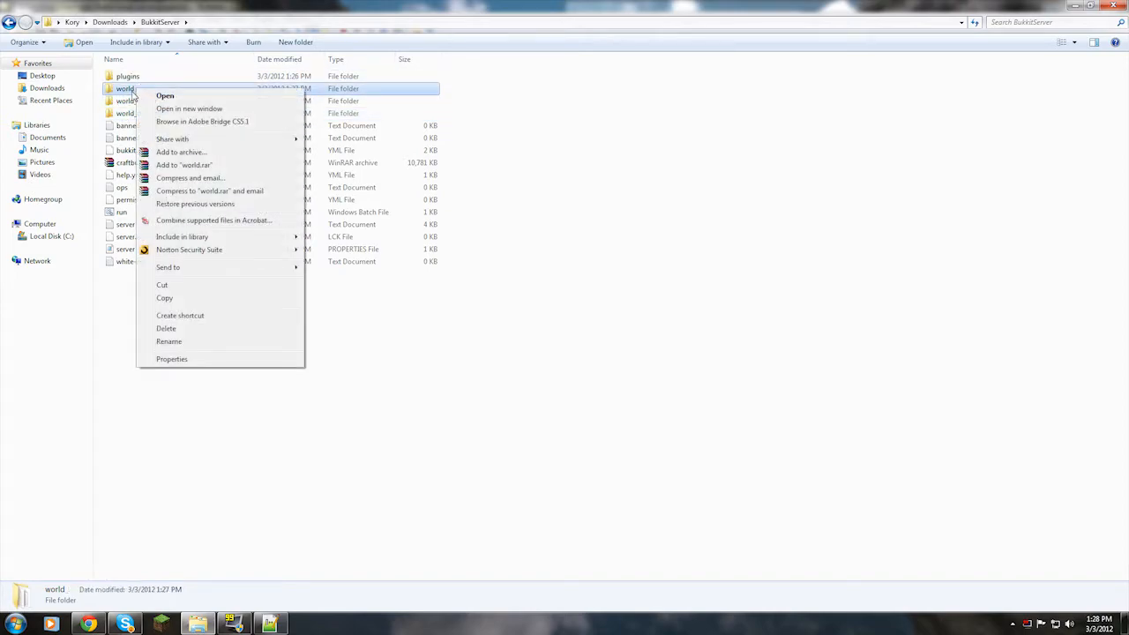
pyautogui.click(107, 100)
pyautogui.click(110, 101)
pyautogui.click(117, 113)
pyautogui.rightClick(117, 91)
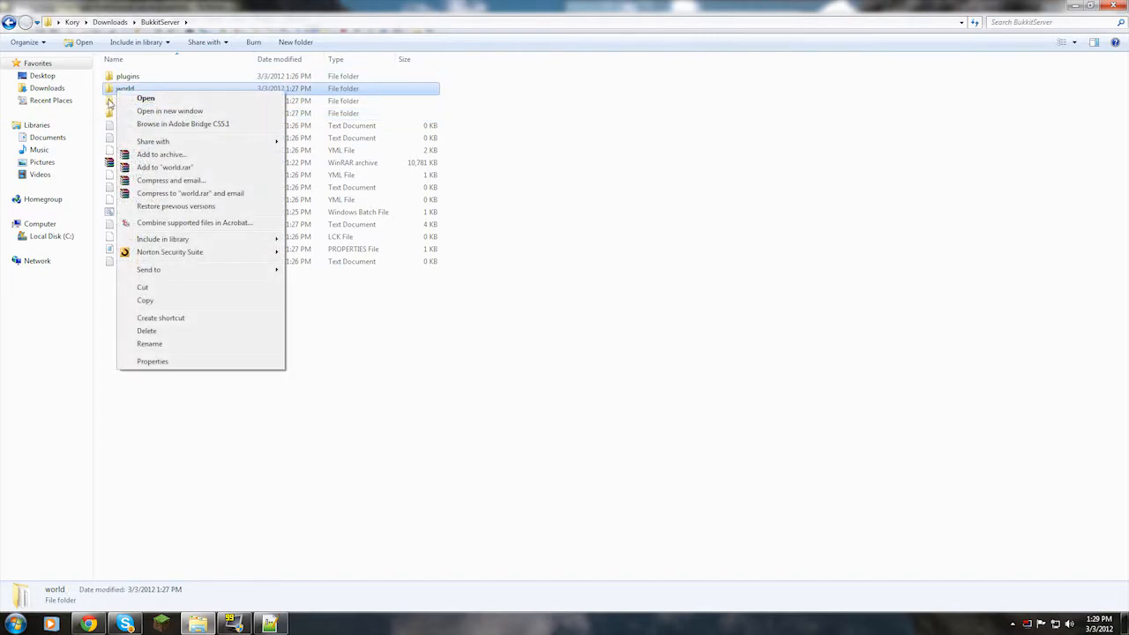
pyautogui.click(110, 100)
pyautogui.click(109, 113)
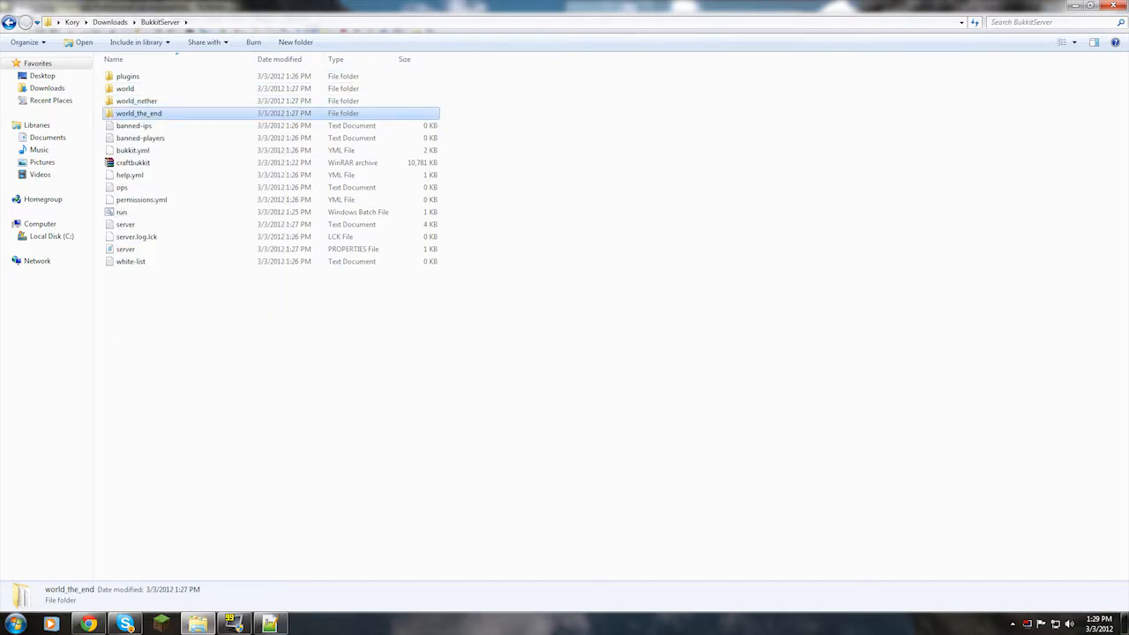
# Step: Return to server.properties in Notepad++ and set level-name to eden
pyautogui.click(269, 624)
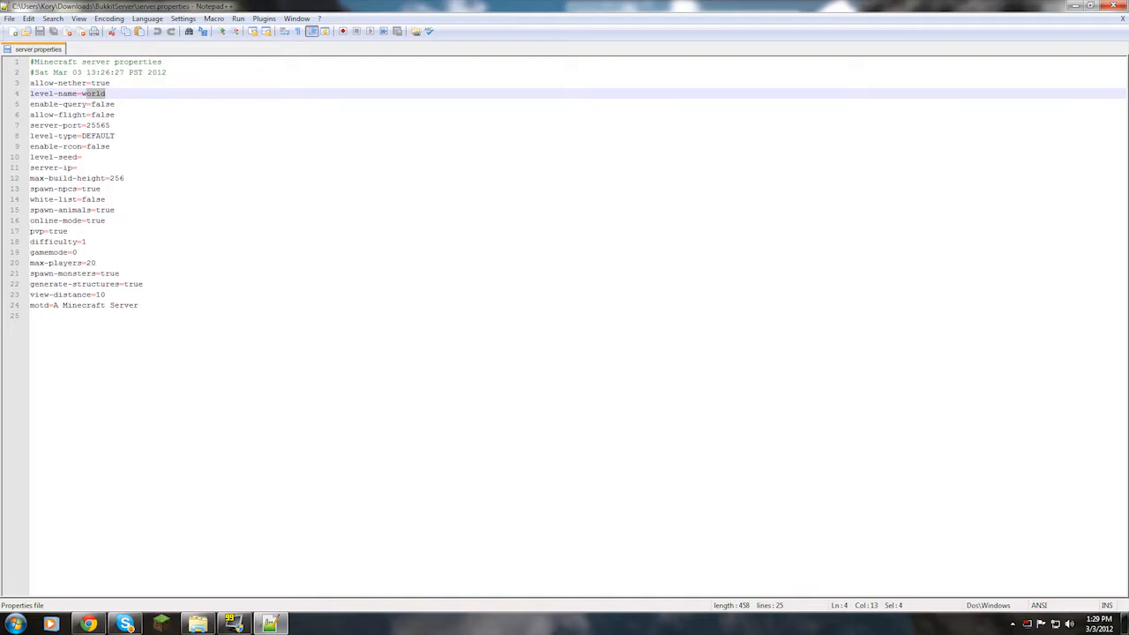
pyautogui.press('BackSpace')
pyautogui.write('eden')
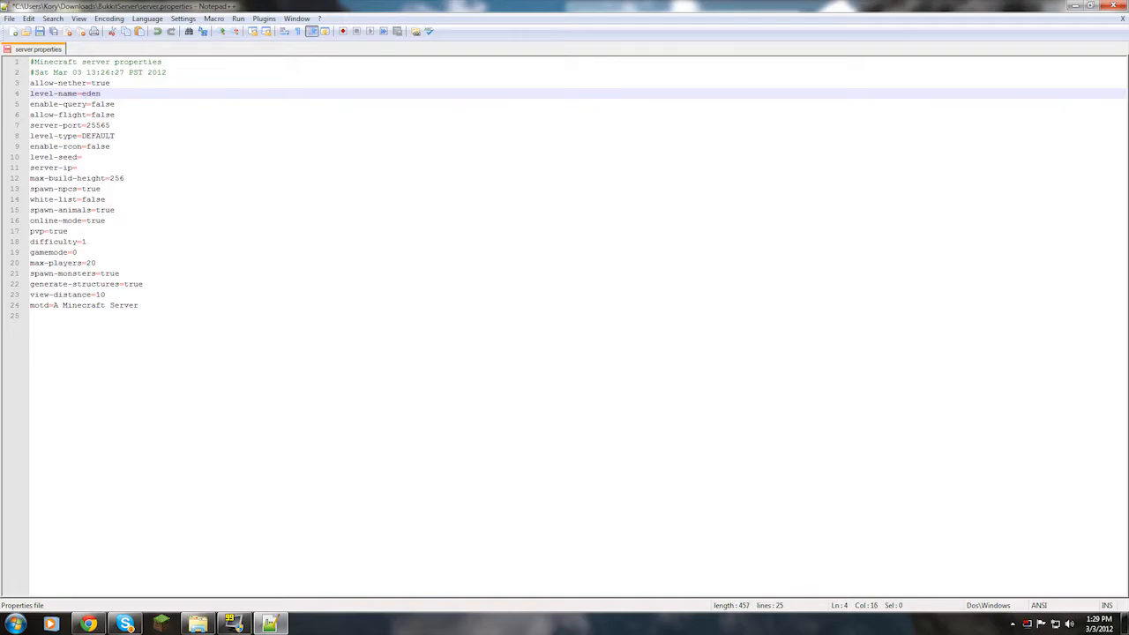
# Step: Compare the three world folders' names with the level-name setting, and set level-name back to world in server.properties
pyautogui.click(1076, 5)
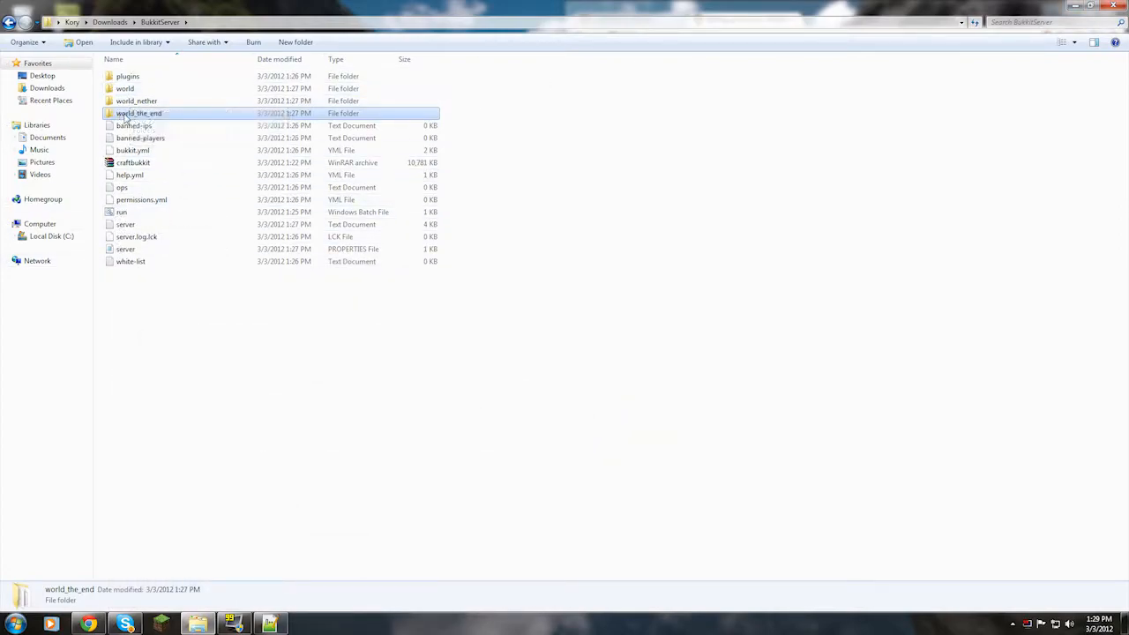
pyautogui.click(130, 89)
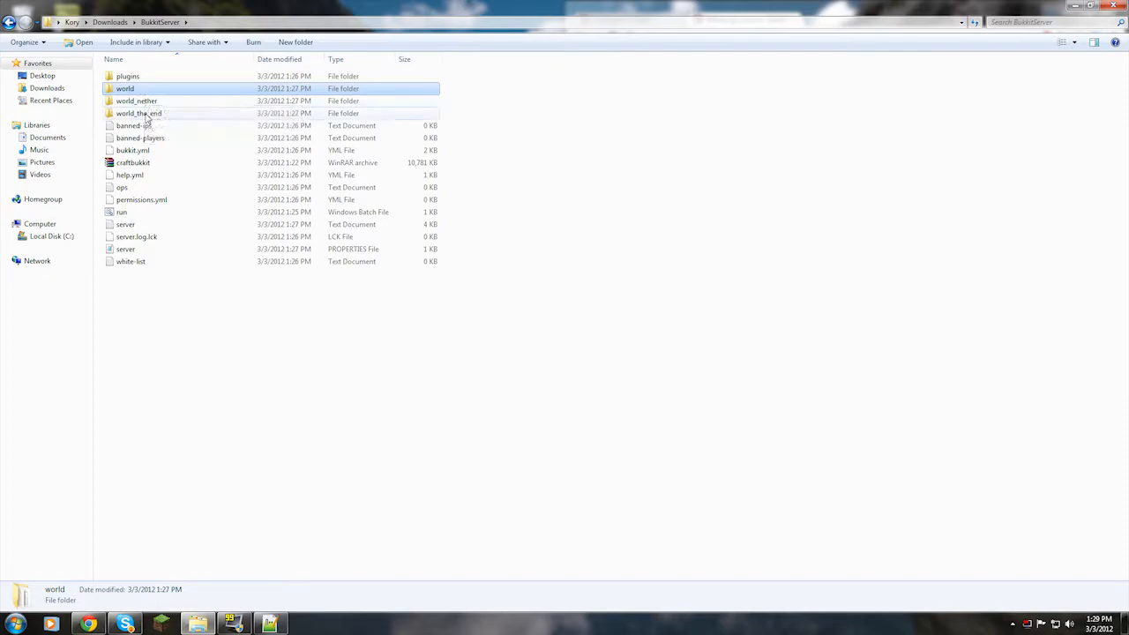
pyautogui.rightClick(135, 89)
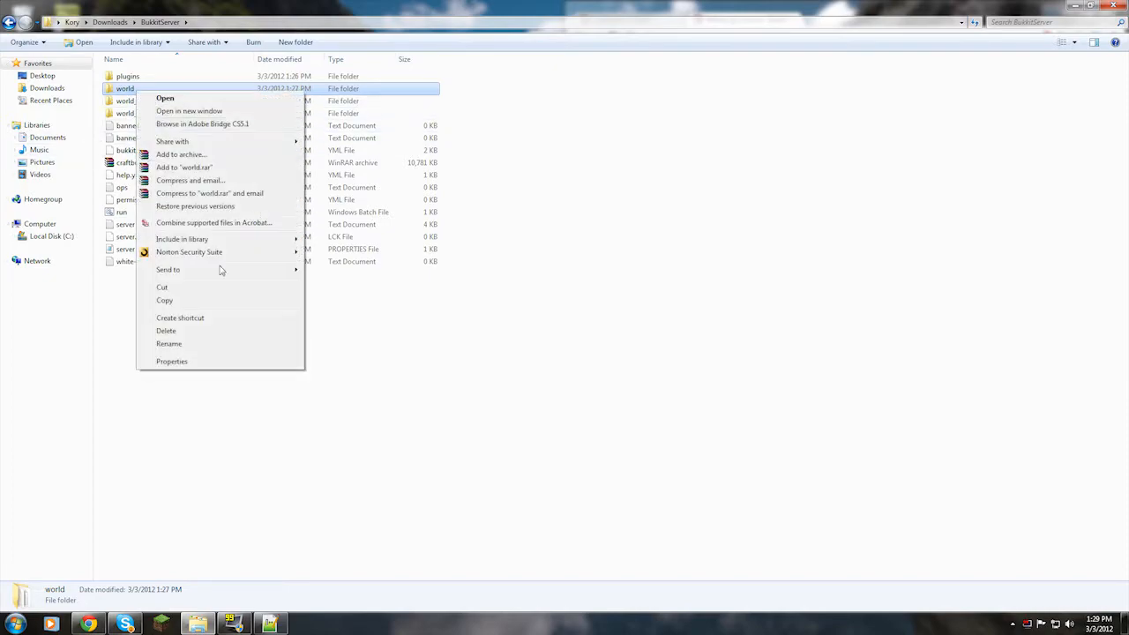
pyautogui.click(389, 578)
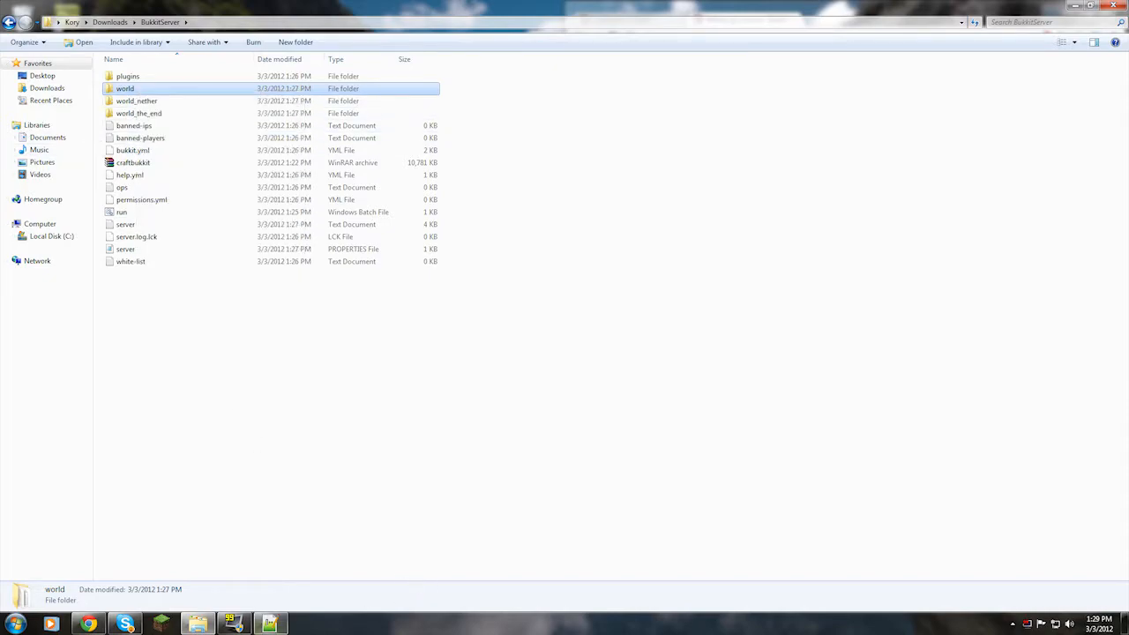
pyautogui.click(123, 102)
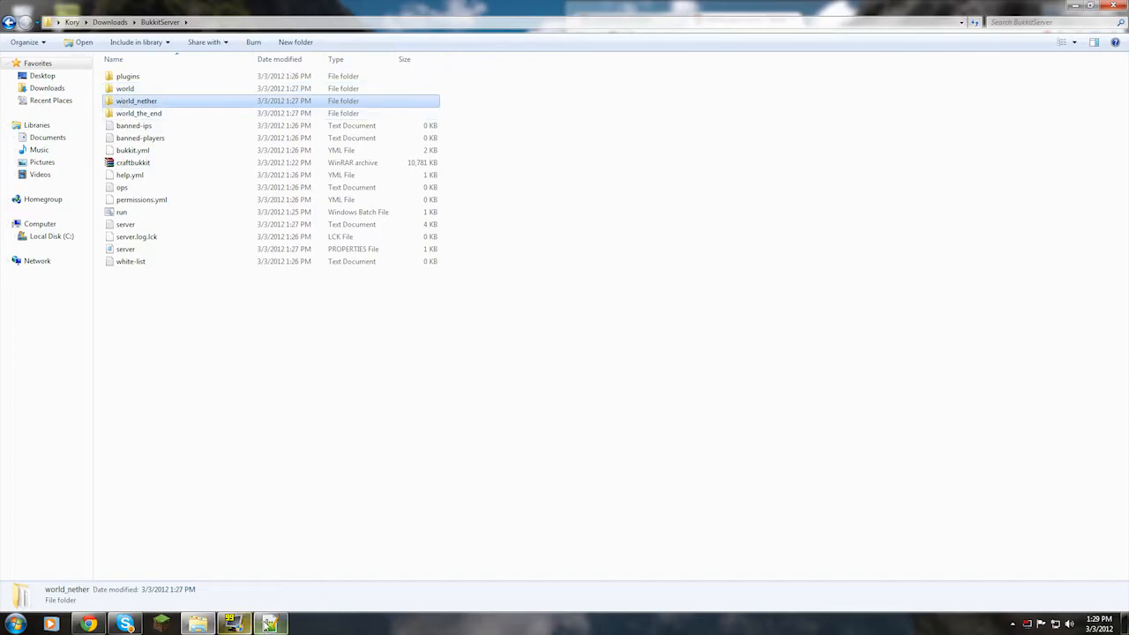
pyautogui.click(136, 113)
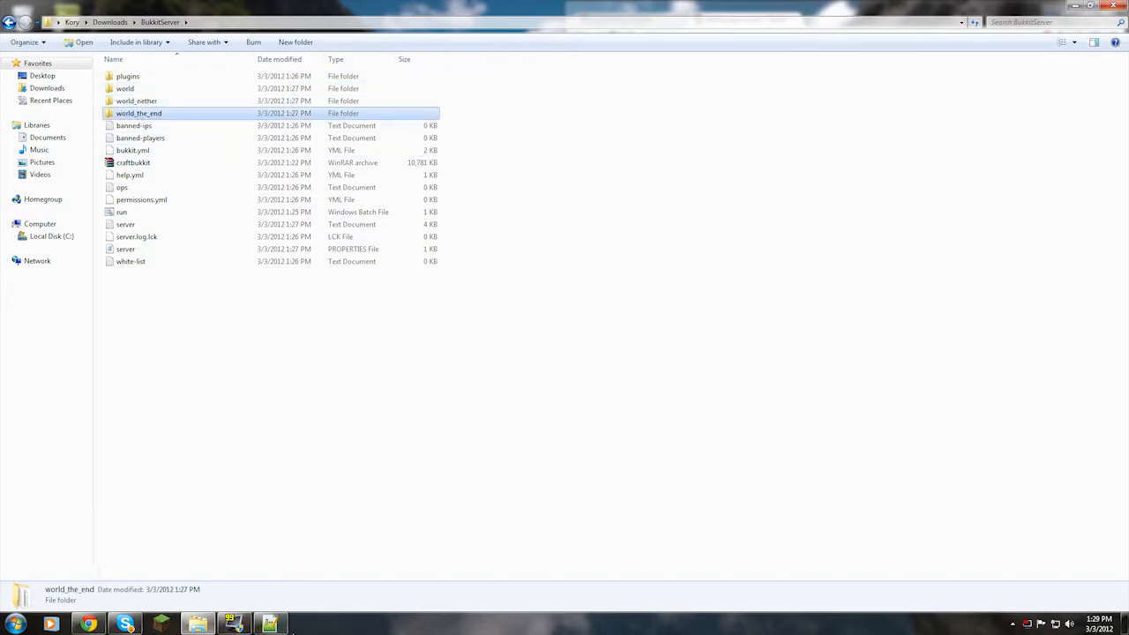
pyautogui.click(259, 622)
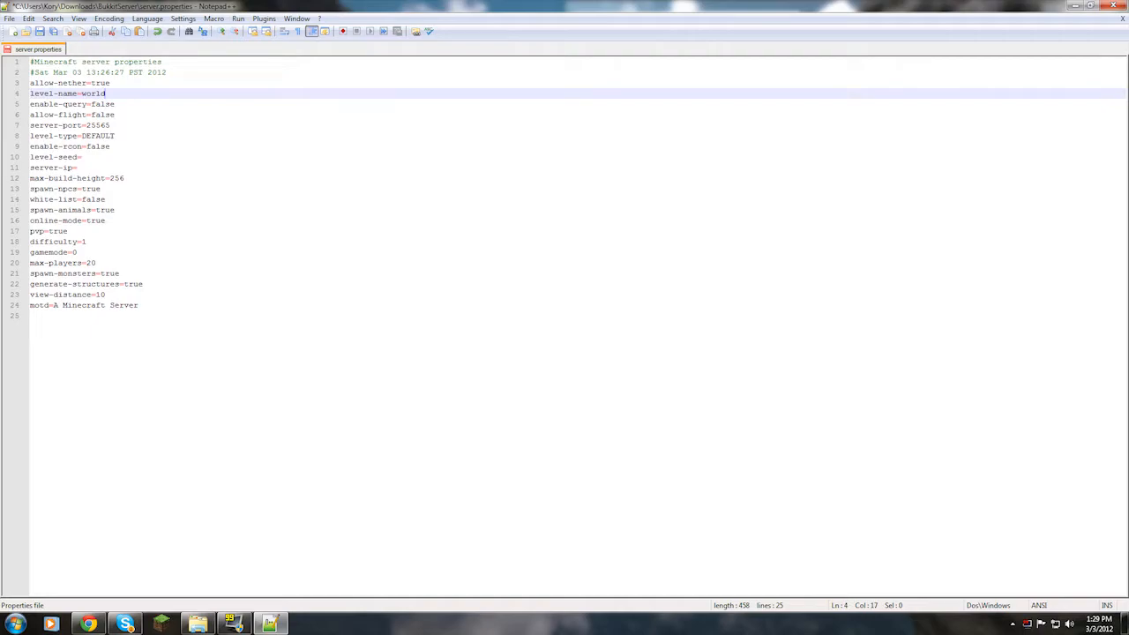
# Step: Go through the allow-flight, level-type, enable-rcon, level-seed and server-ip settings in server.properties
pyautogui.click(116, 115)
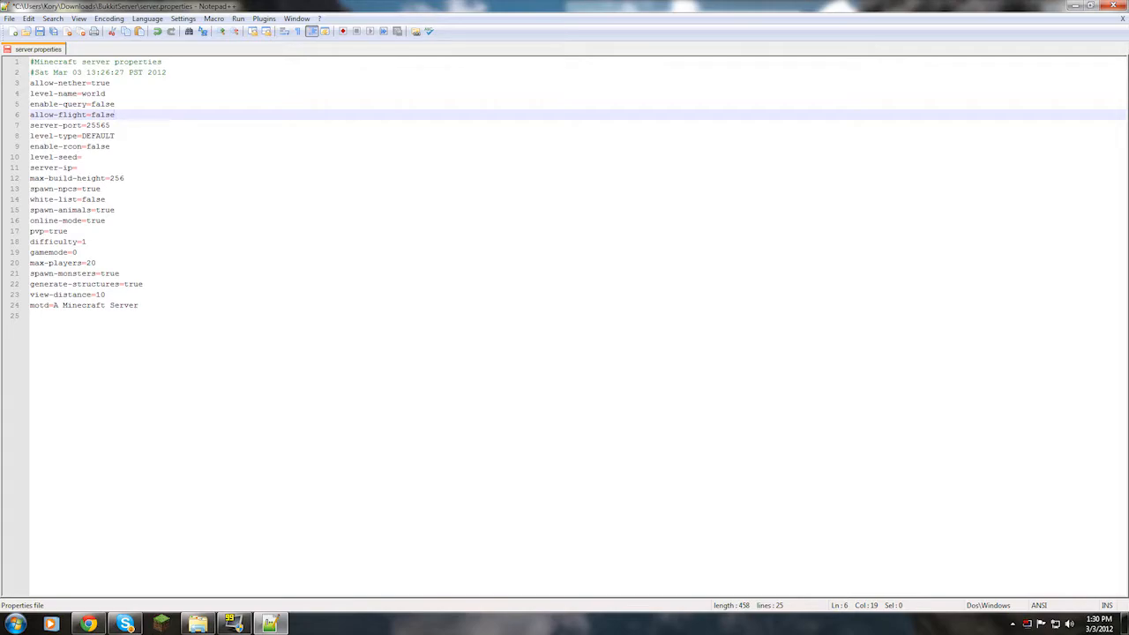
pyautogui.click(115, 136)
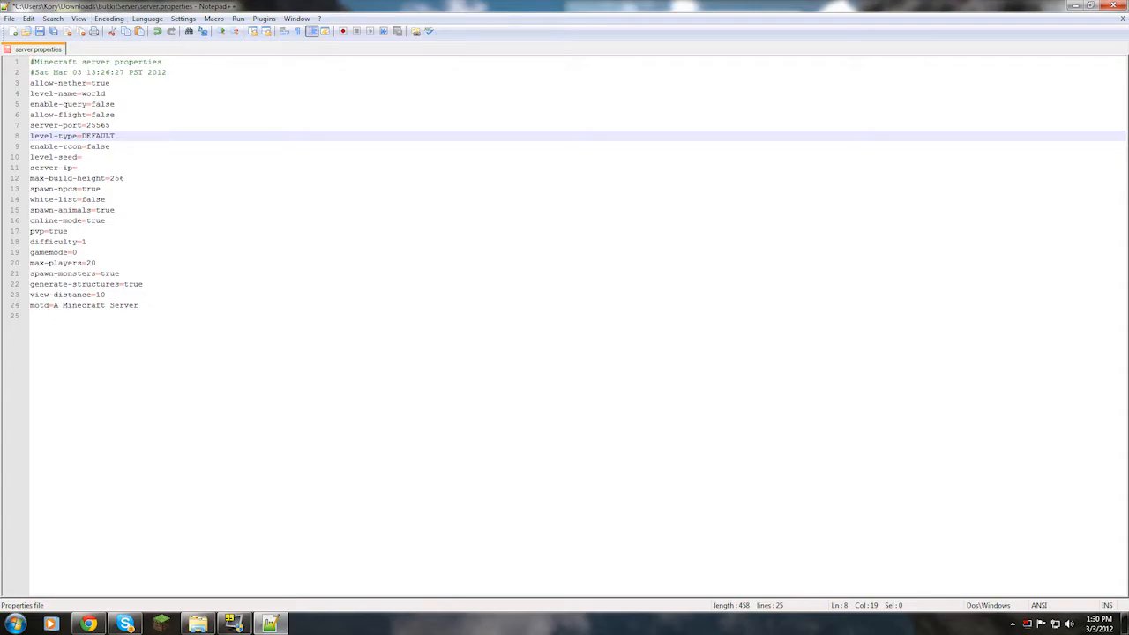
pyautogui.press('Down')
pyautogui.press('Down')
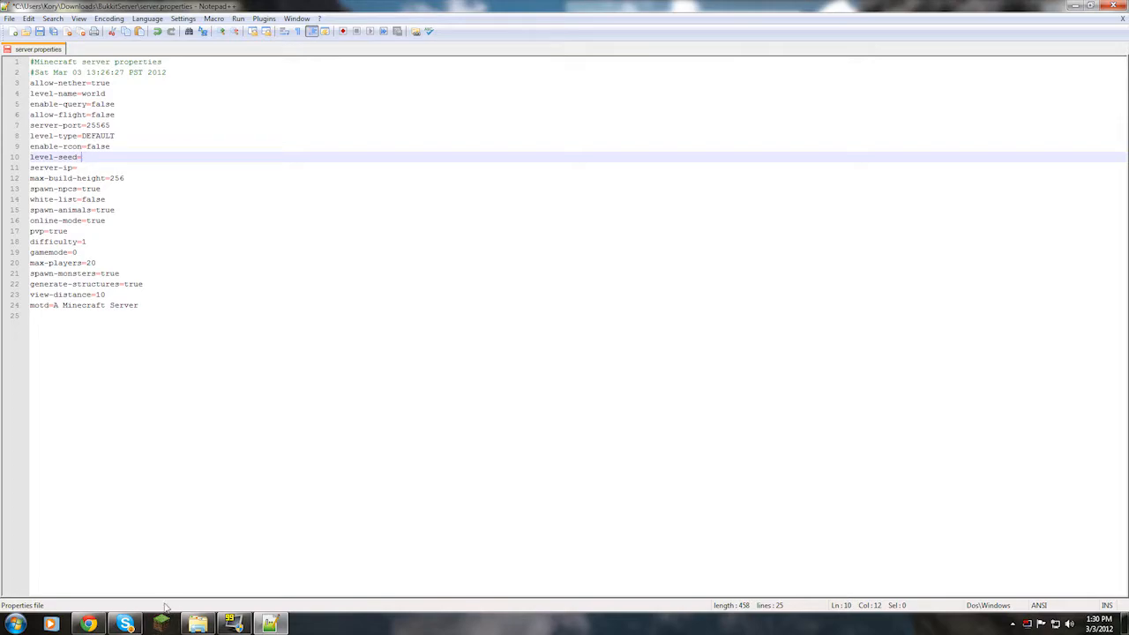
pyautogui.press('Down')
pyautogui.press('Down')
pyautogui.press('Up')
pyautogui.press('Up')
pyautogui.press('Down')
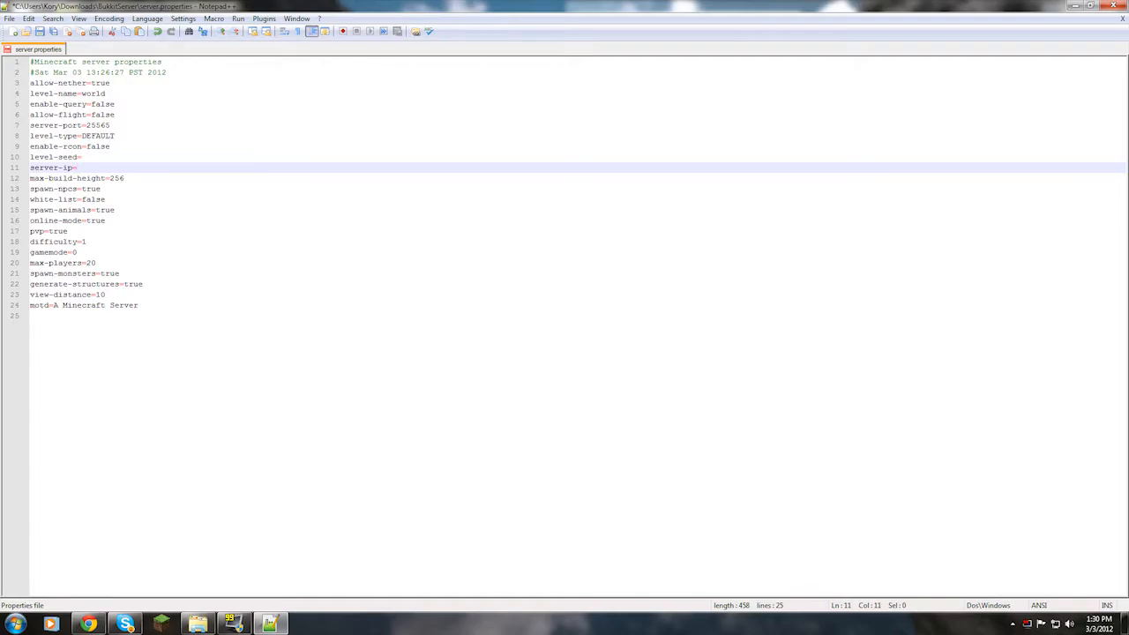
# Step: Review the server-port, server-ip, max-build-height, white-list and spawn-npcs settings
pyautogui.click(87, 125)
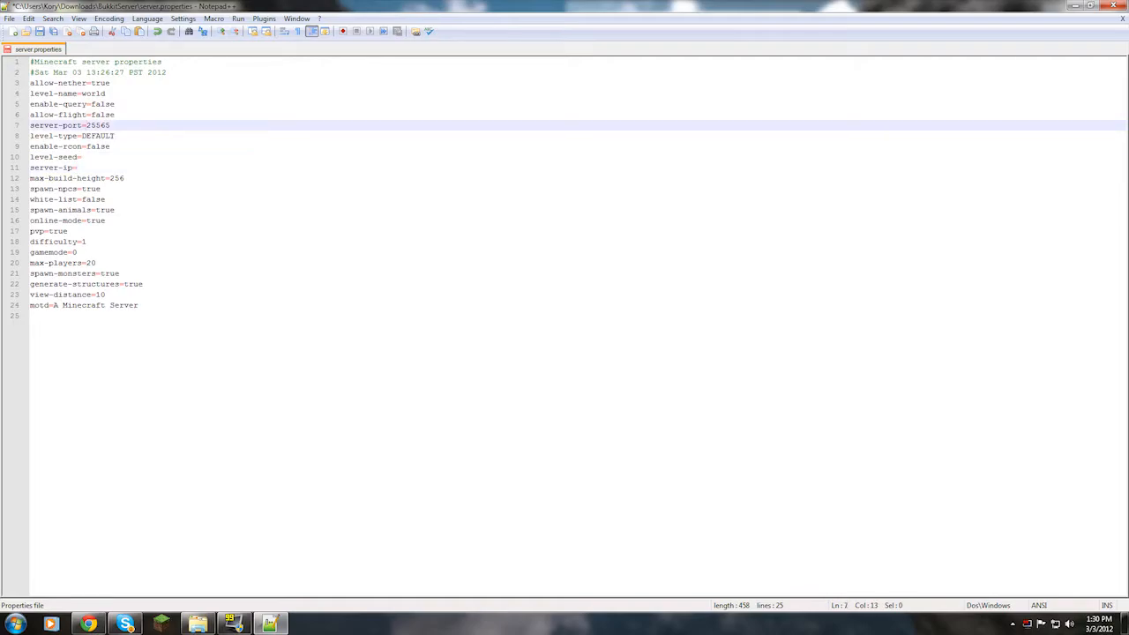
pyautogui.click(55, 168)
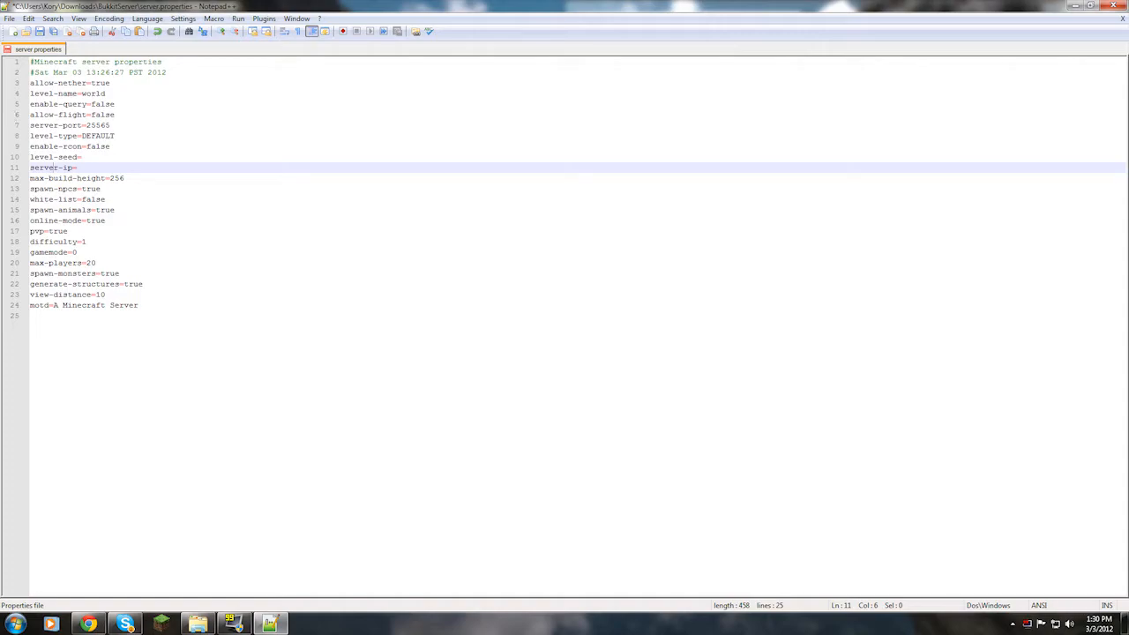
pyautogui.click(126, 178)
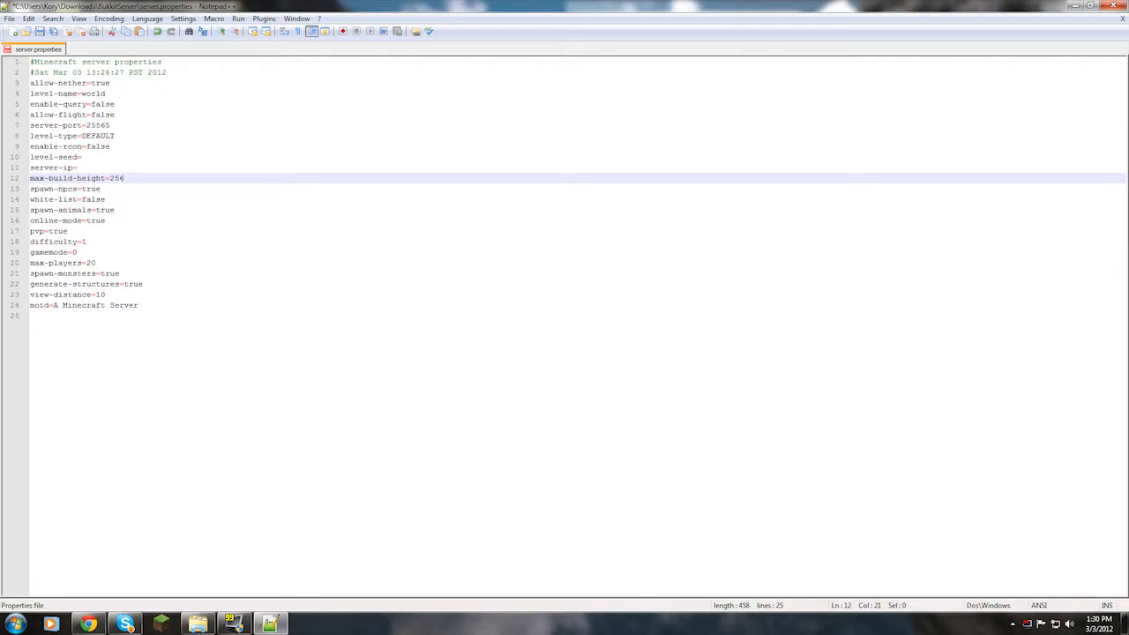
pyautogui.click(106, 200)
pyautogui.click(102, 189)
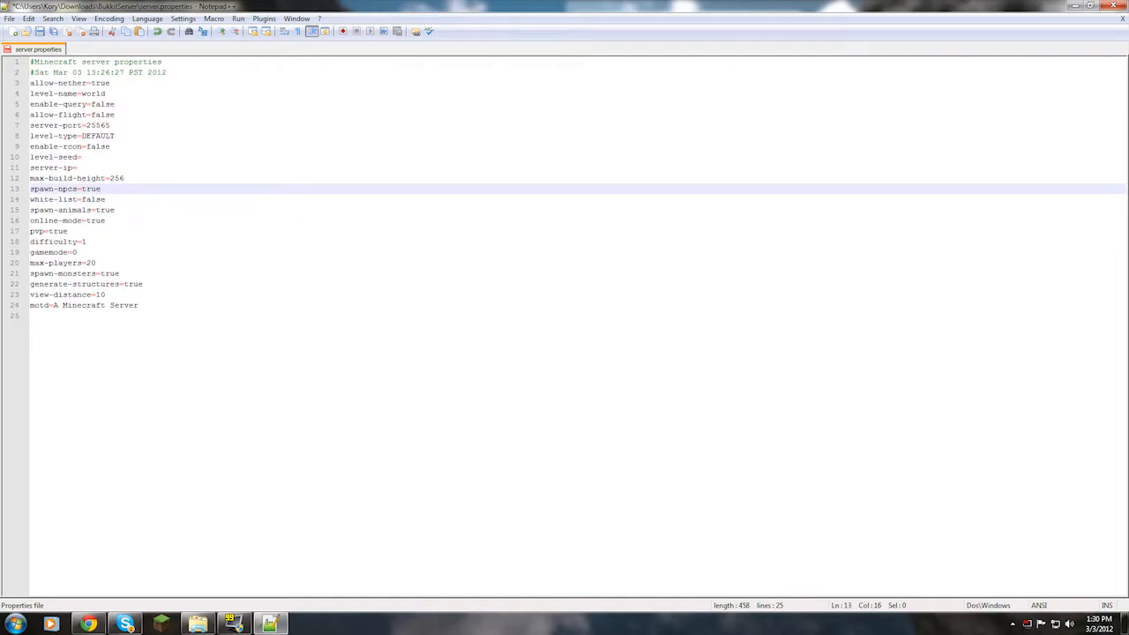
# Step: Examine the white-list setting and the white-list text file in the BukkitServer folder, and return to server.properties
pyautogui.click(106, 200)
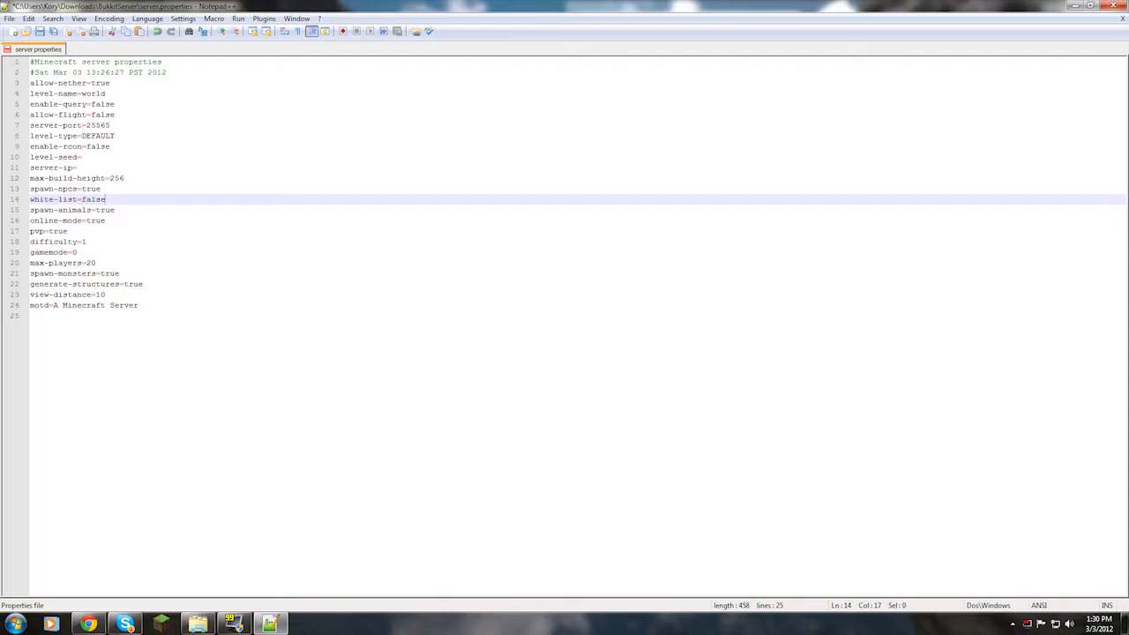
pyautogui.click(197, 624)
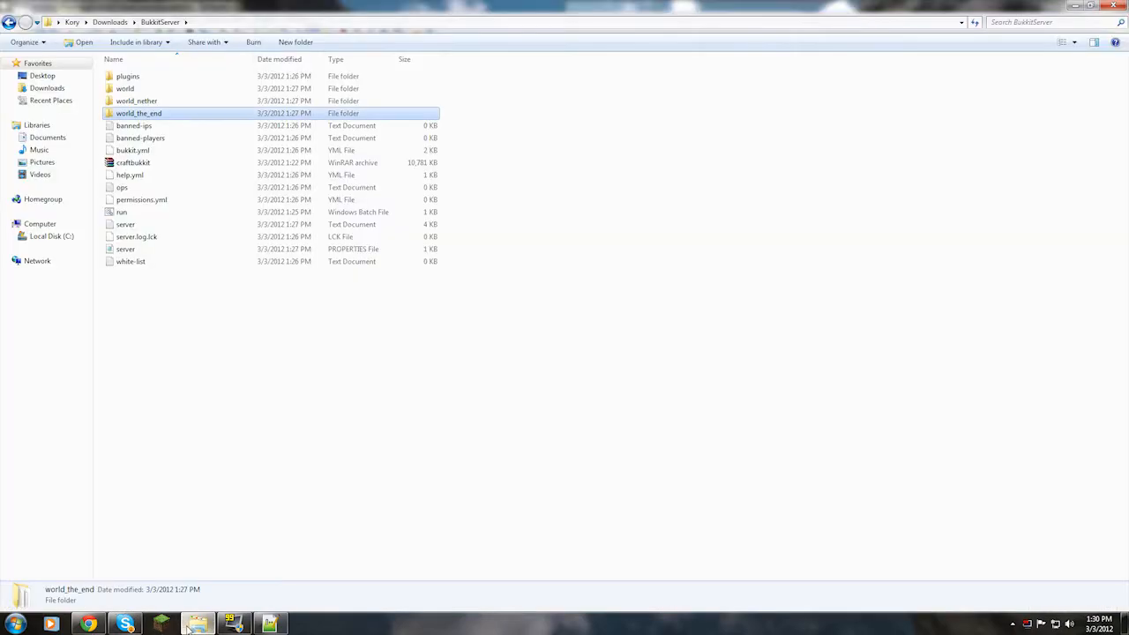
pyautogui.doubleClick(132, 262)
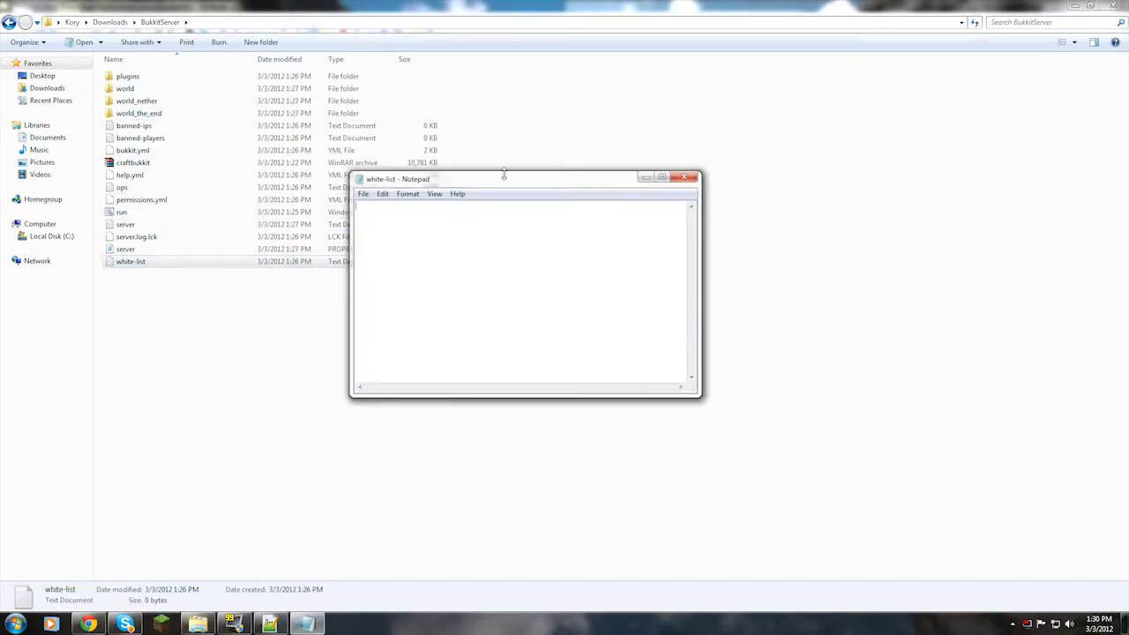
pyautogui.click(683, 178)
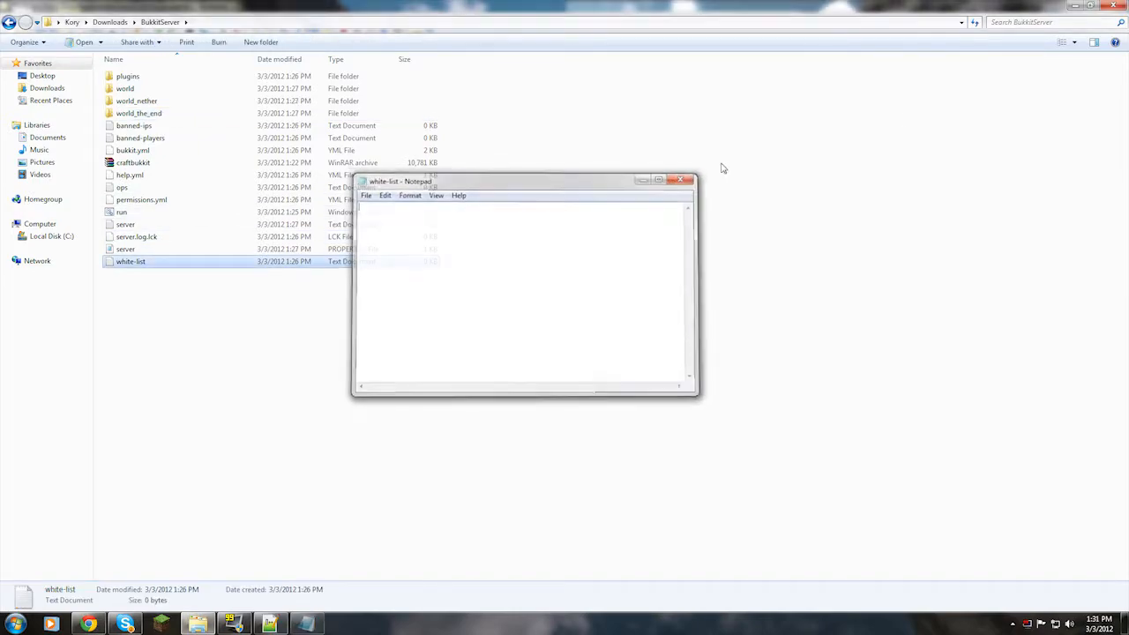
pyautogui.click(1082, 6)
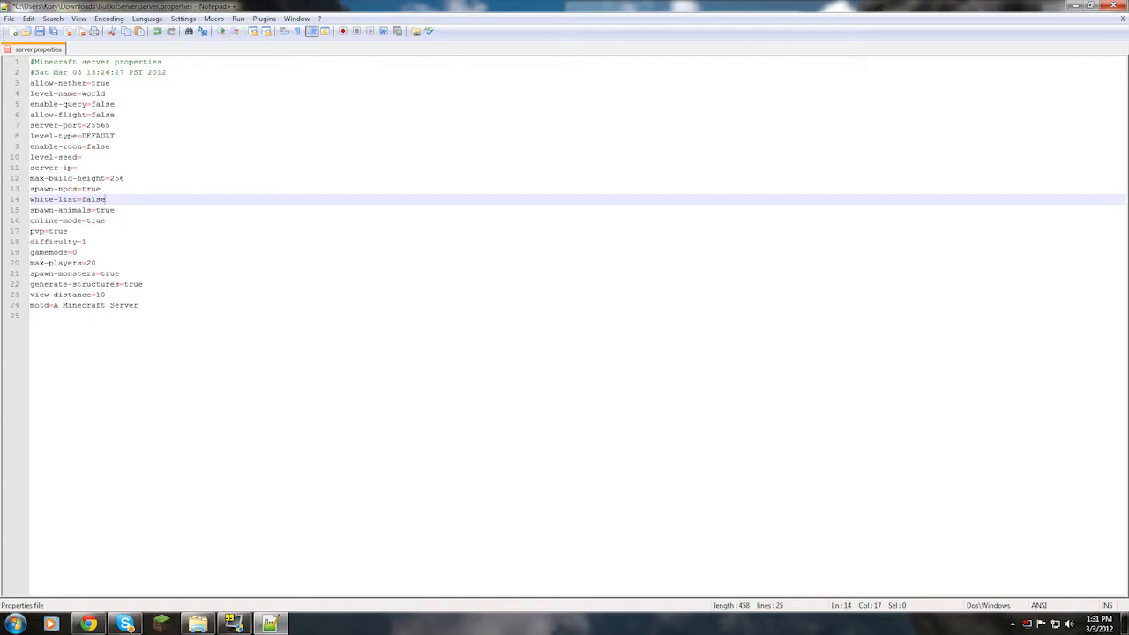
# Step: Review the spawn-animals and online-mode settings, and demonstrate a Minecraft login with the saved account before closing the game and launcher
pyautogui.click(88, 210)
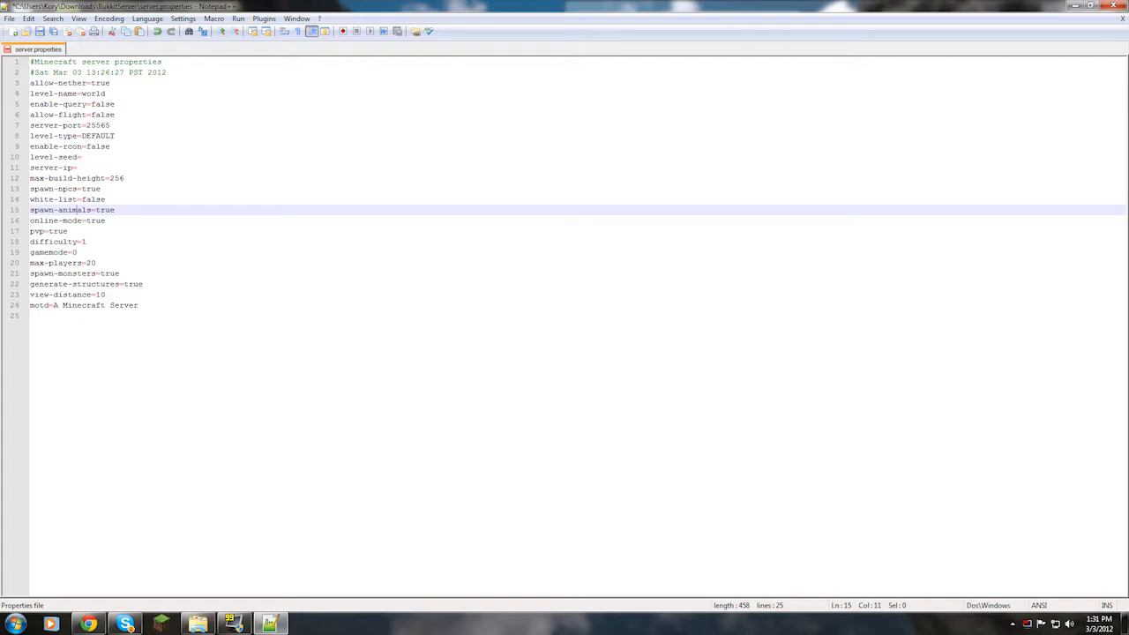
pyautogui.click(106, 221)
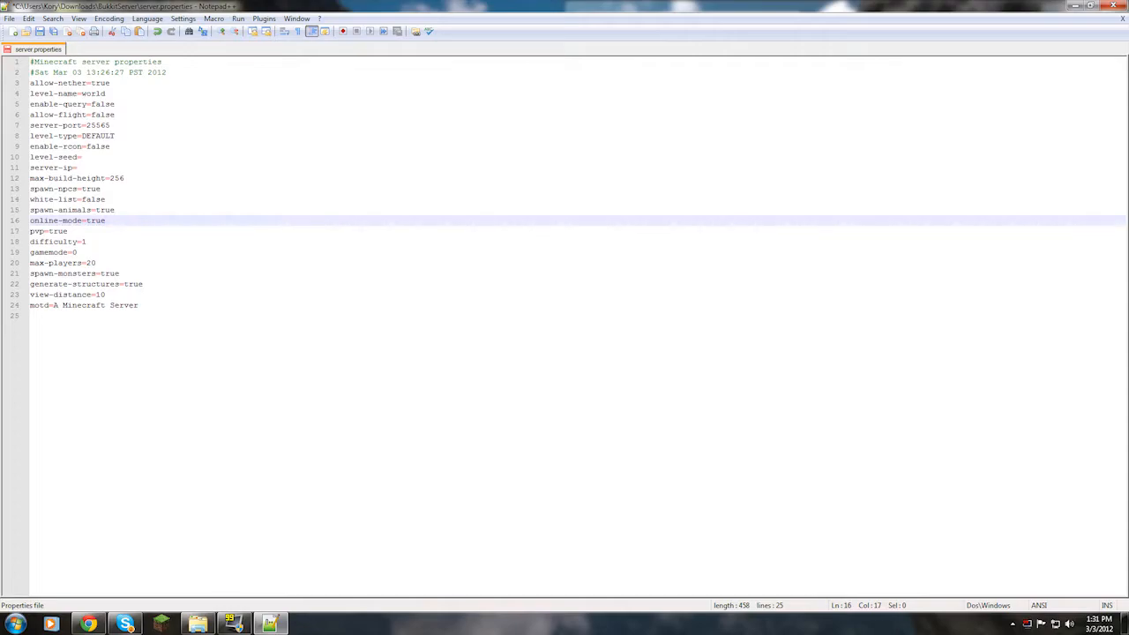
pyautogui.click(161, 624)
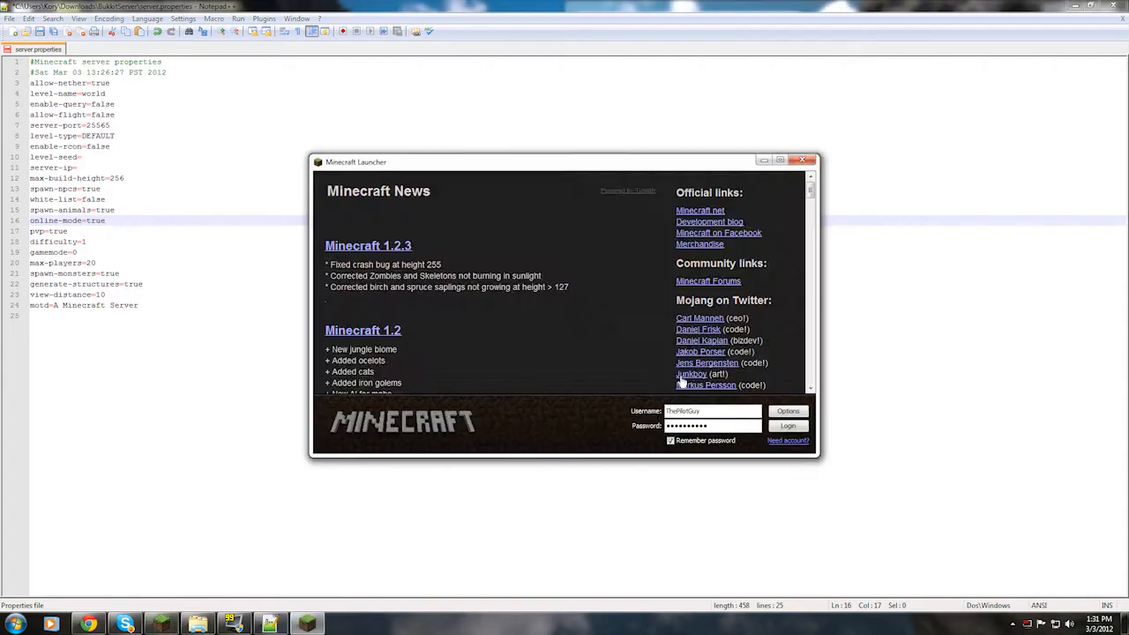
pyautogui.click(785, 426)
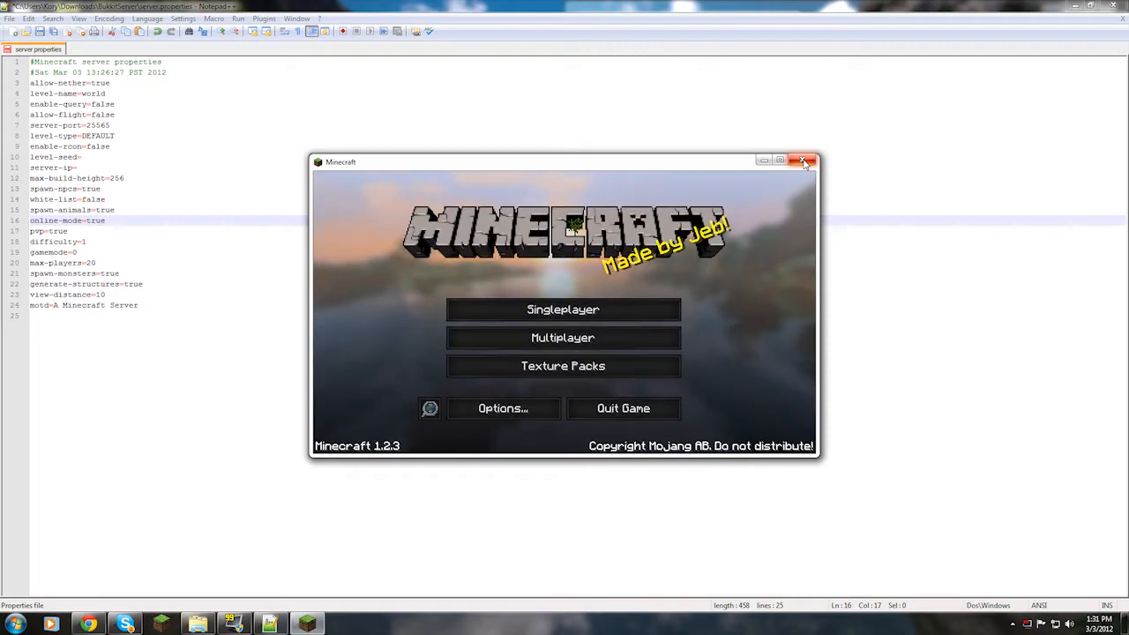
pyautogui.click(803, 161)
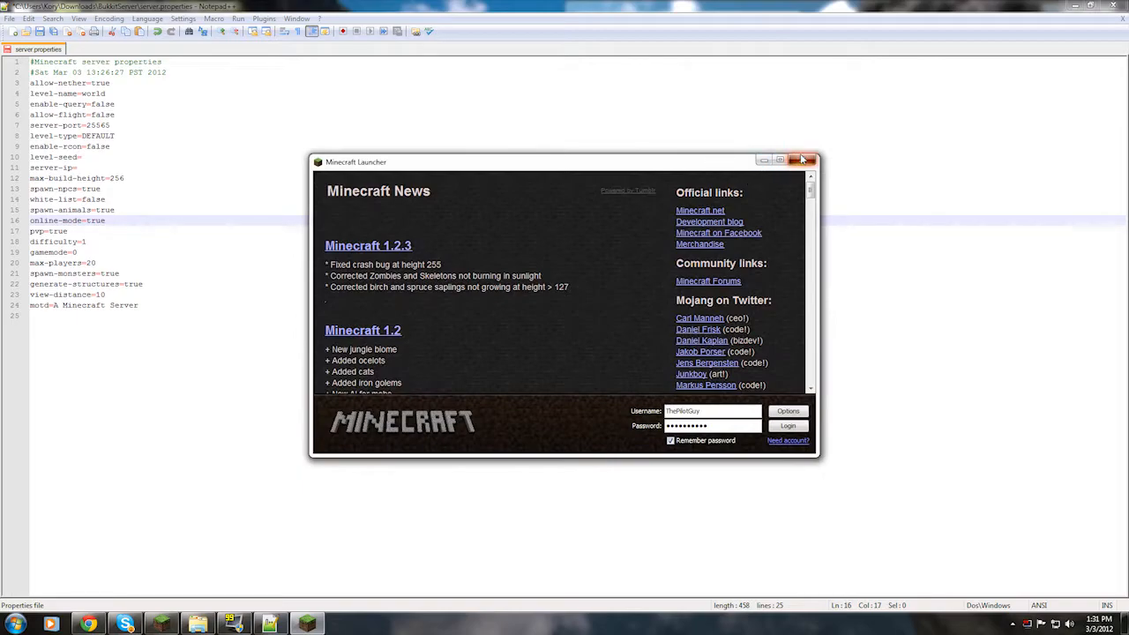
pyautogui.click(806, 161)
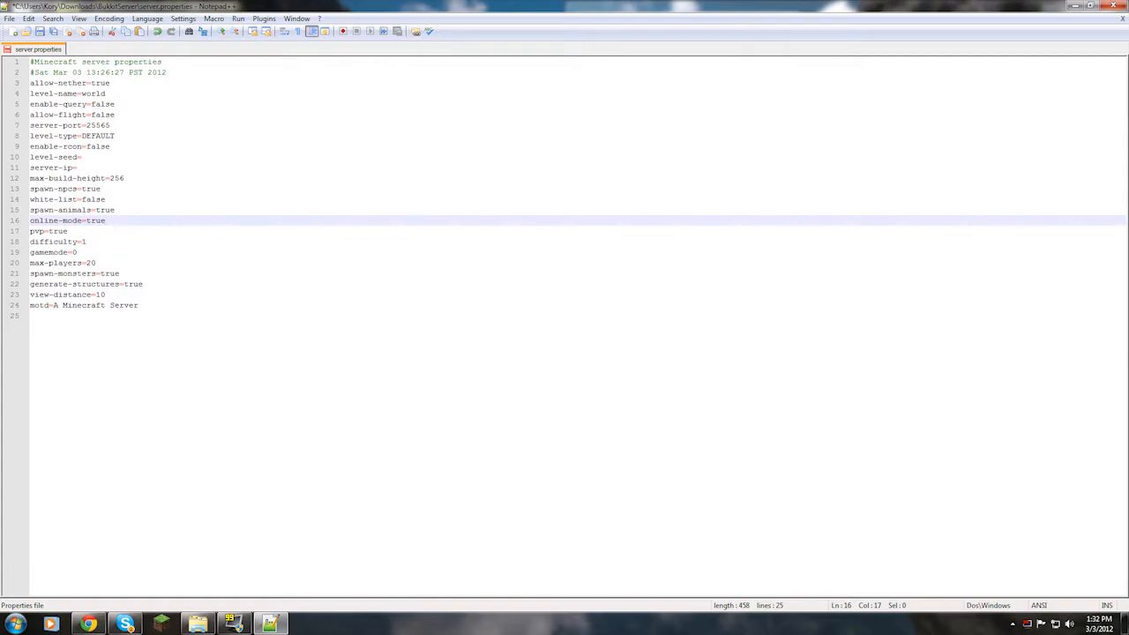
# Step: Go through the pvp, difficulty, gamemode, max-players, spawn-monsters and generate-structures settings in server.properties
pyautogui.press('Down')
pyautogui.press('Down')
pyautogui.press('Down')
pyautogui.press('Up')
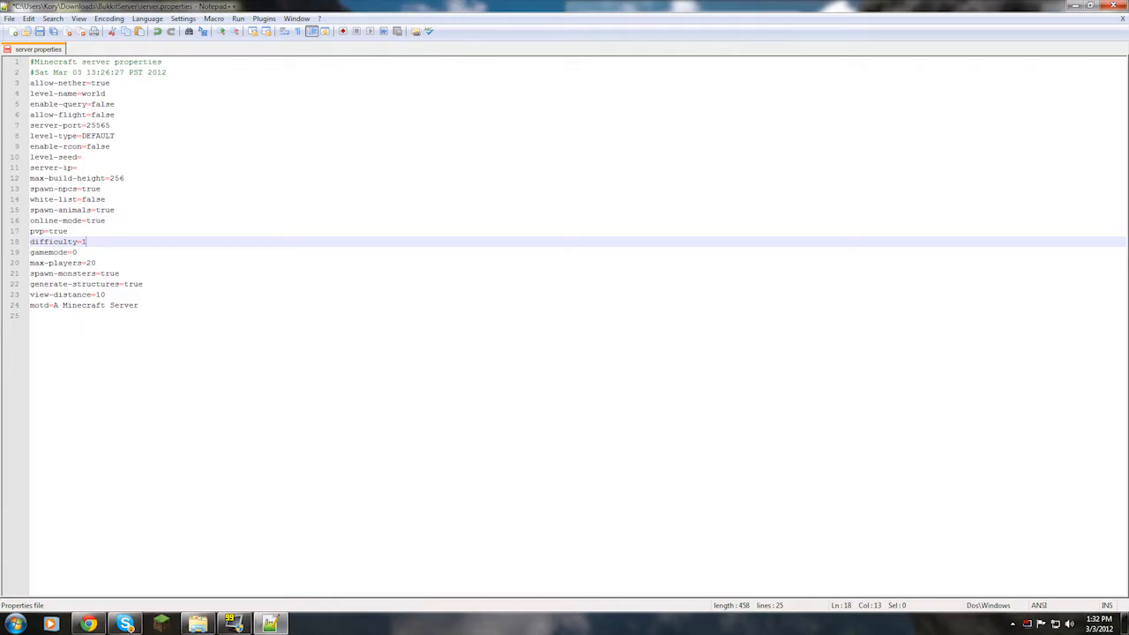
pyautogui.press('Down')
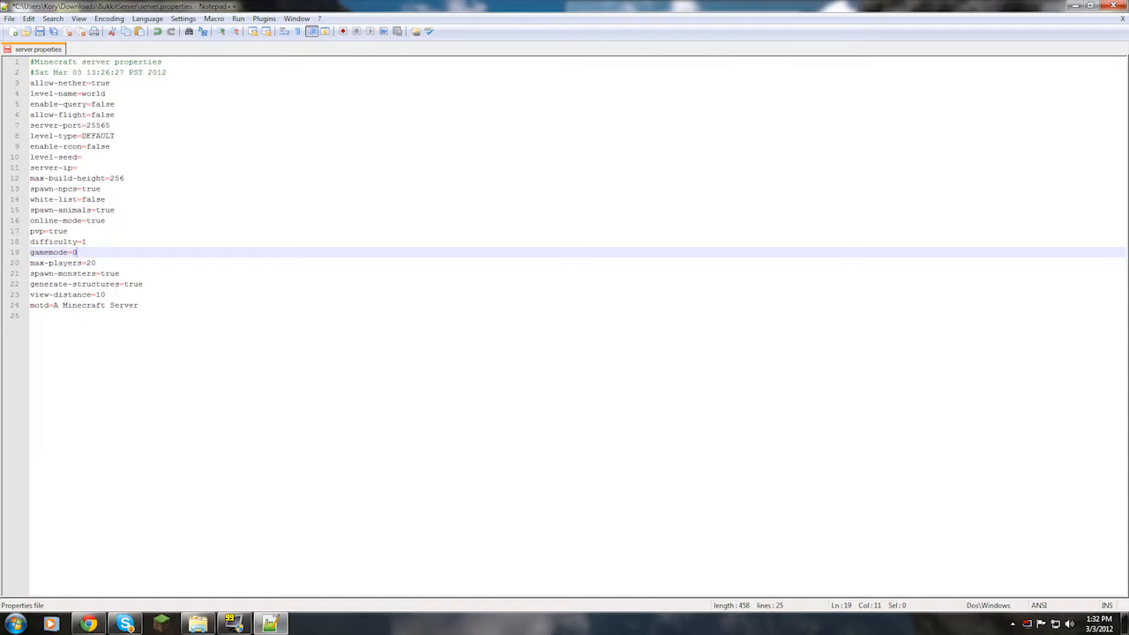
pyautogui.moveTo(35, 263); pyautogui.dragTo(97, 263)
pyautogui.click(97, 262)
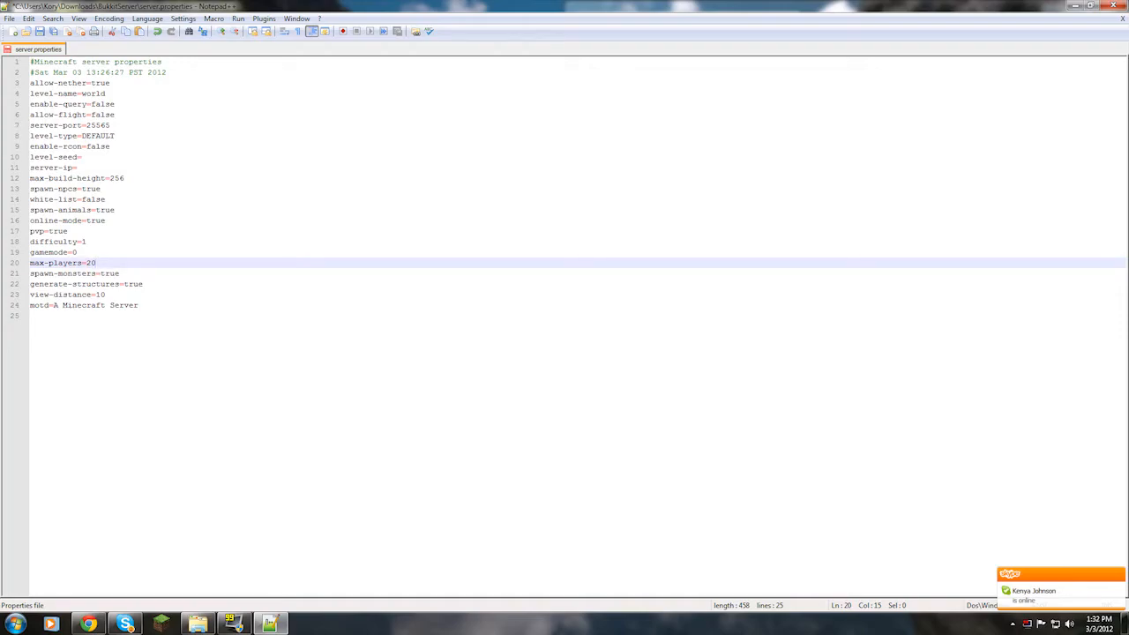
pyautogui.click(111, 284)
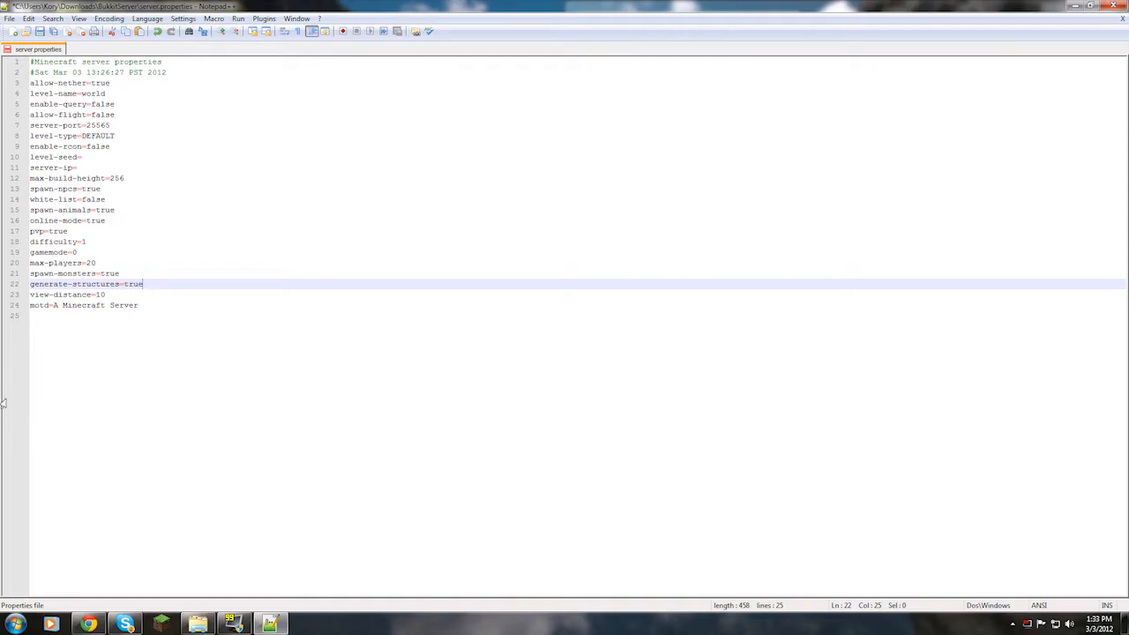
# Step: Point out the motd line, launch Minecraft with the saved login, and open the multiplayer server list
pyautogui.moveTo(140, 306); pyautogui.dragTo(106, 336)
pyautogui.click(160, 623)
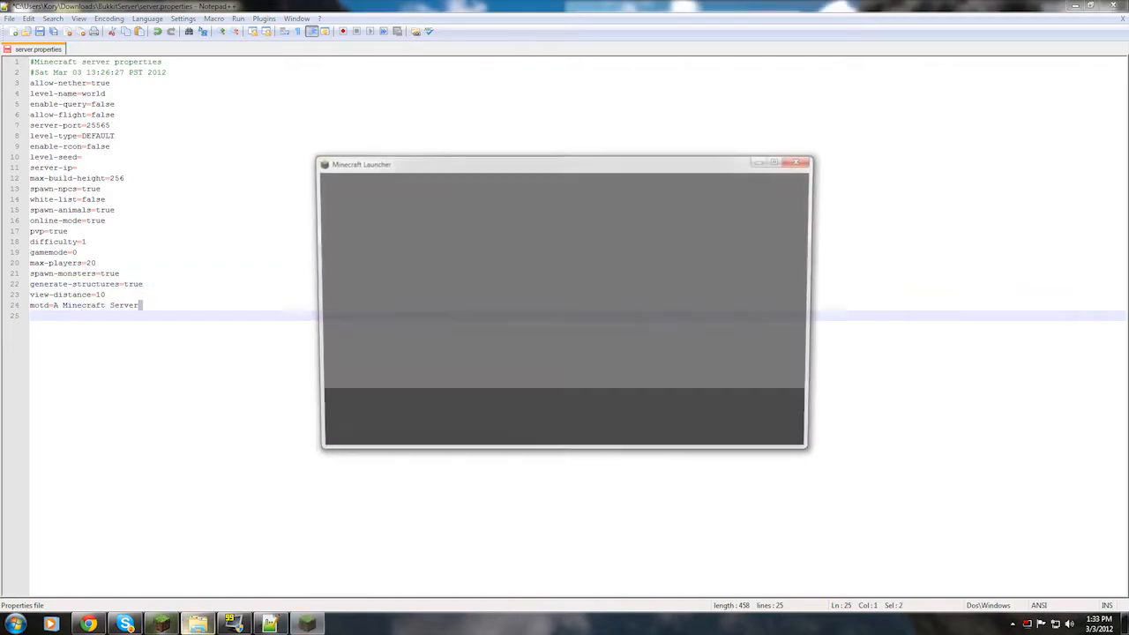
pyautogui.click(783, 428)
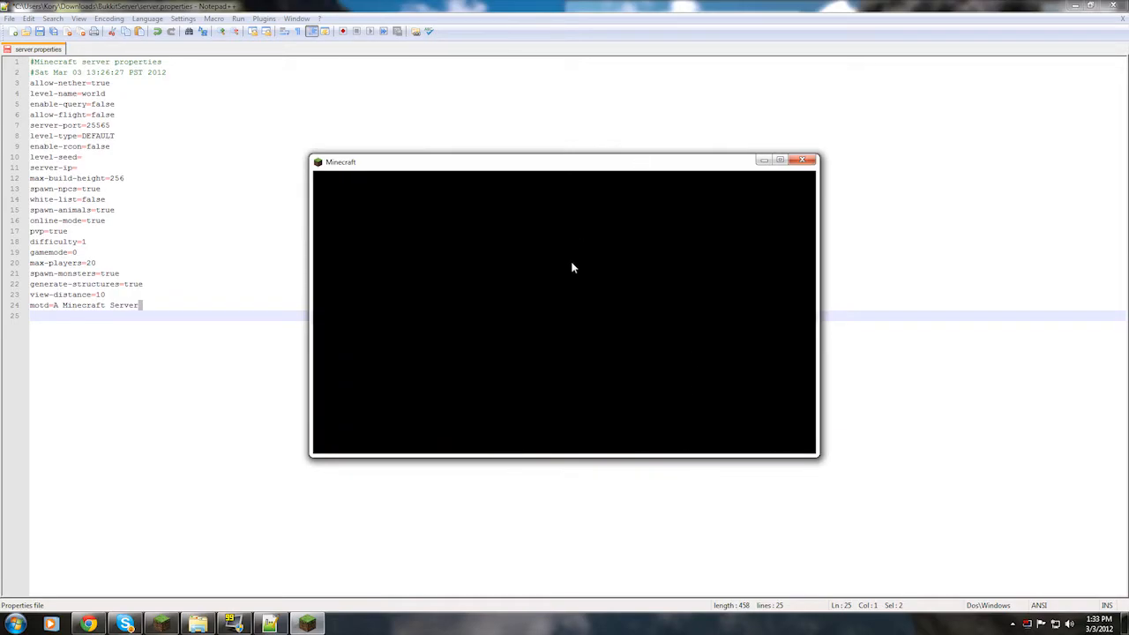
pyautogui.moveTo(663, 166); pyautogui.dragTo(796, 154)
pyautogui.click(729, 329)
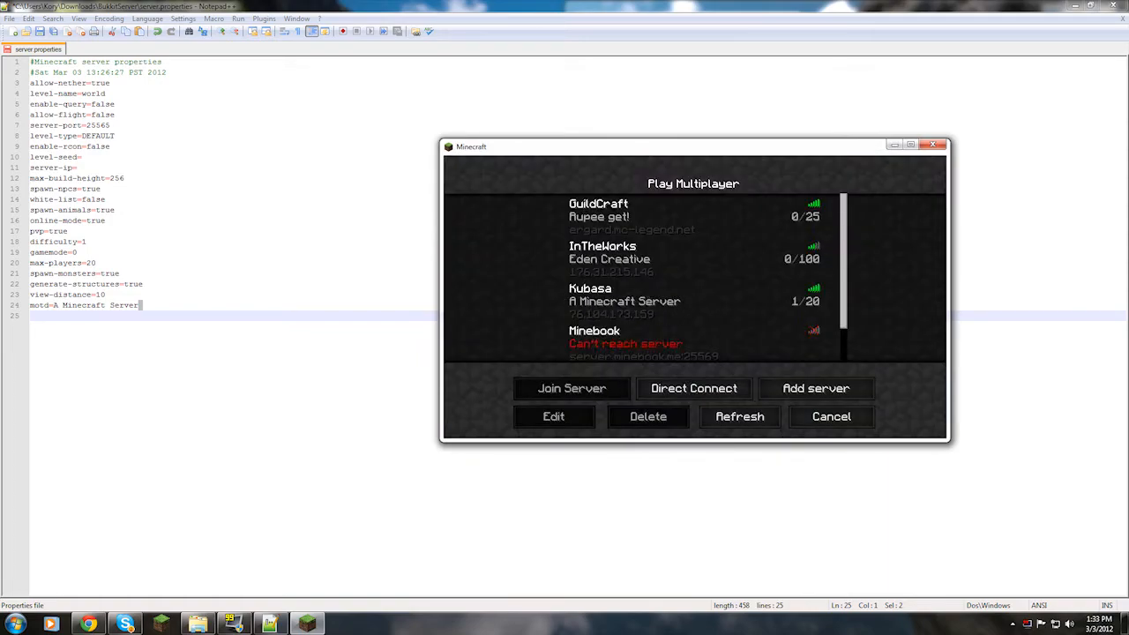
# Step: Set the motd value in server.properties to Ohai There and save the file
pyautogui.click(176, 296)
pyautogui.moveTo(141, 305); pyautogui.dragTo(59, 307)
pyautogui.press('BackSpace')
pyautogui.press('BackSpace')
pyautogui.write('Ohai Ther')
pyautogui.click(39, 31)
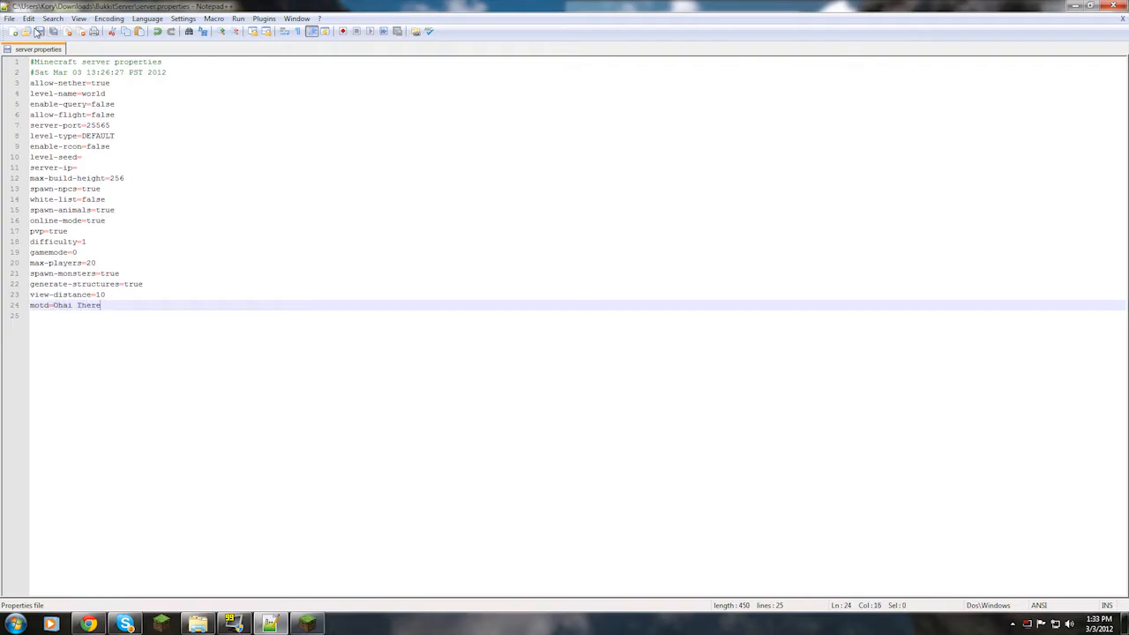
# Step: Switch back to Minecraft, refresh the multiplayer server list, and check the Local Server entry
pyautogui.click(1076, 8)
pyautogui.click(1070, 264)
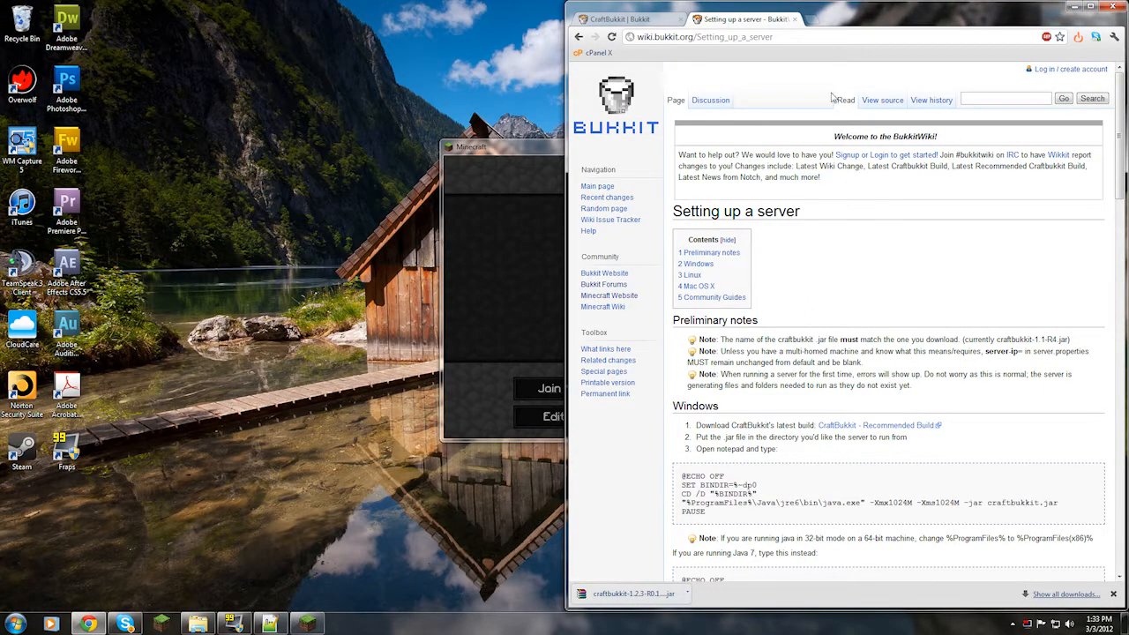
pyautogui.click(307, 624)
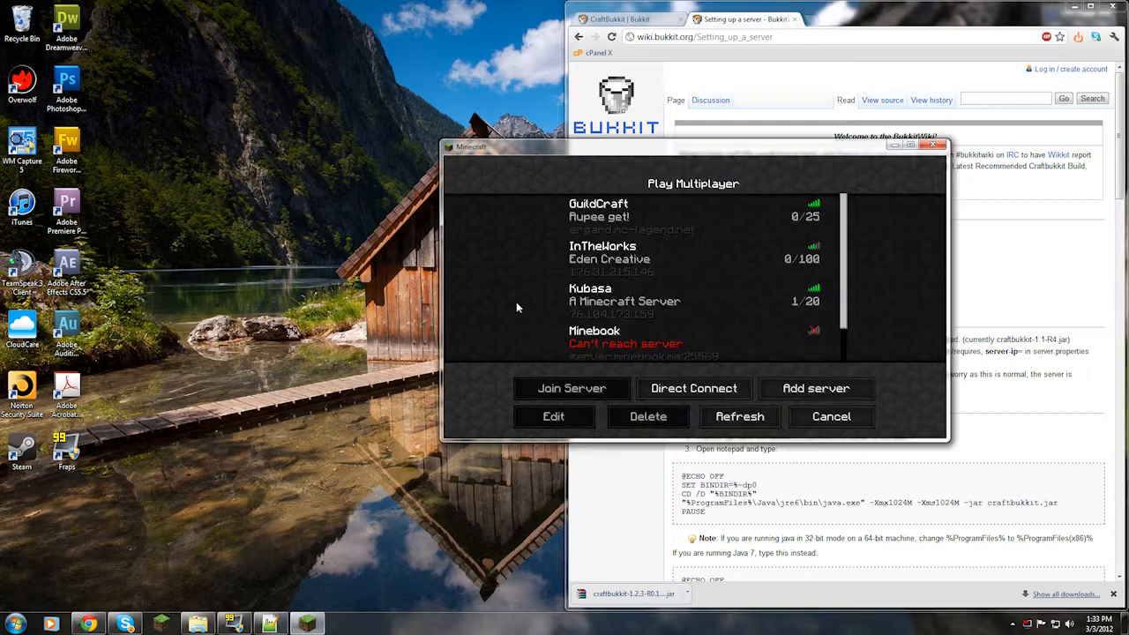
pyautogui.click(739, 416)
pyautogui.scroll(-1, 733, 271)
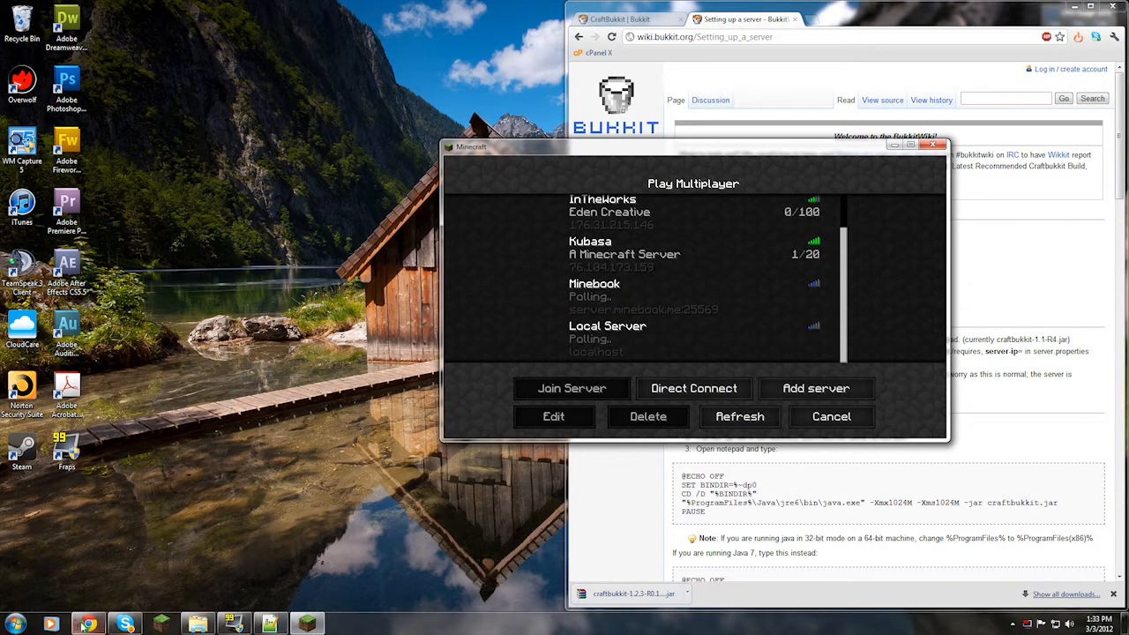
pyautogui.click(197, 624)
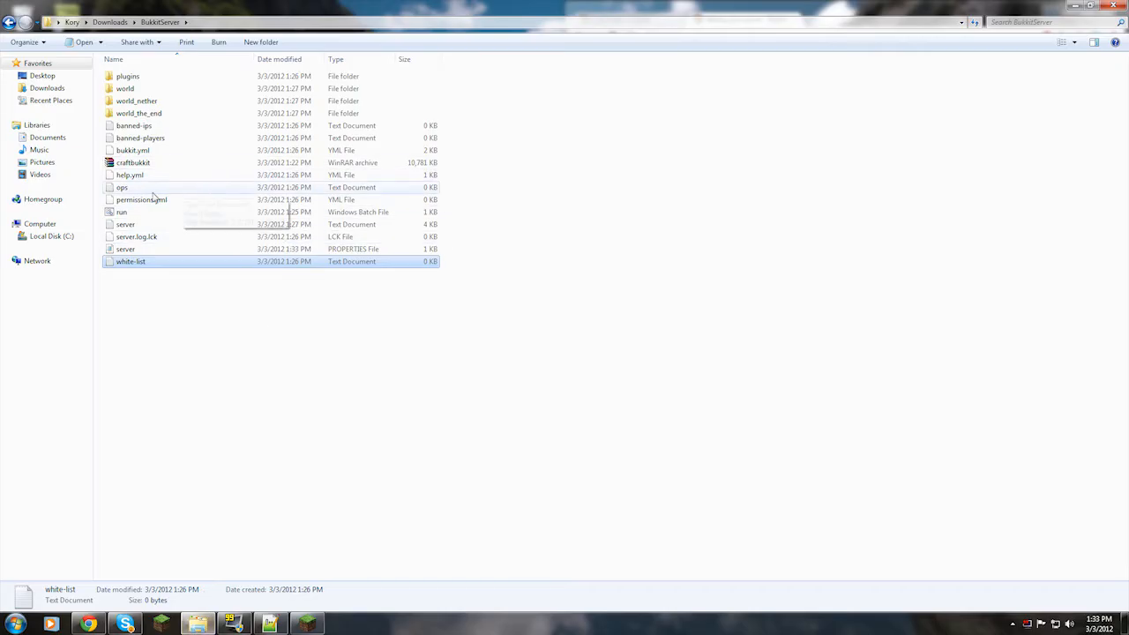
pyautogui.doubleClick(121, 211)
pyautogui.click(305, 624)
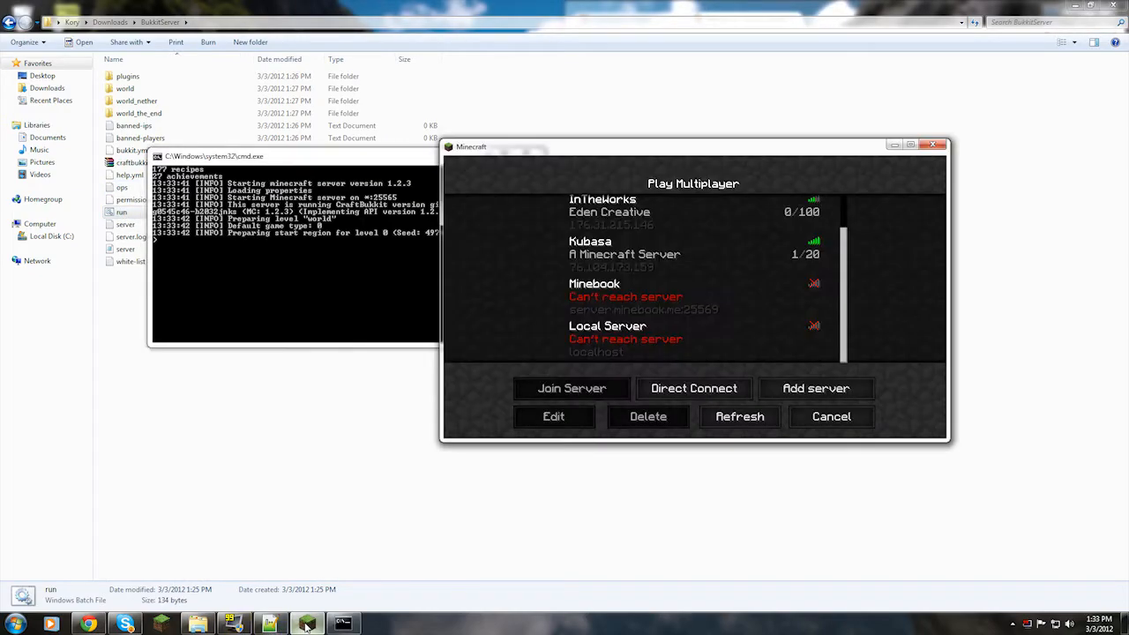
pyautogui.click(723, 417)
pyautogui.scroll(-2, 622, 346)
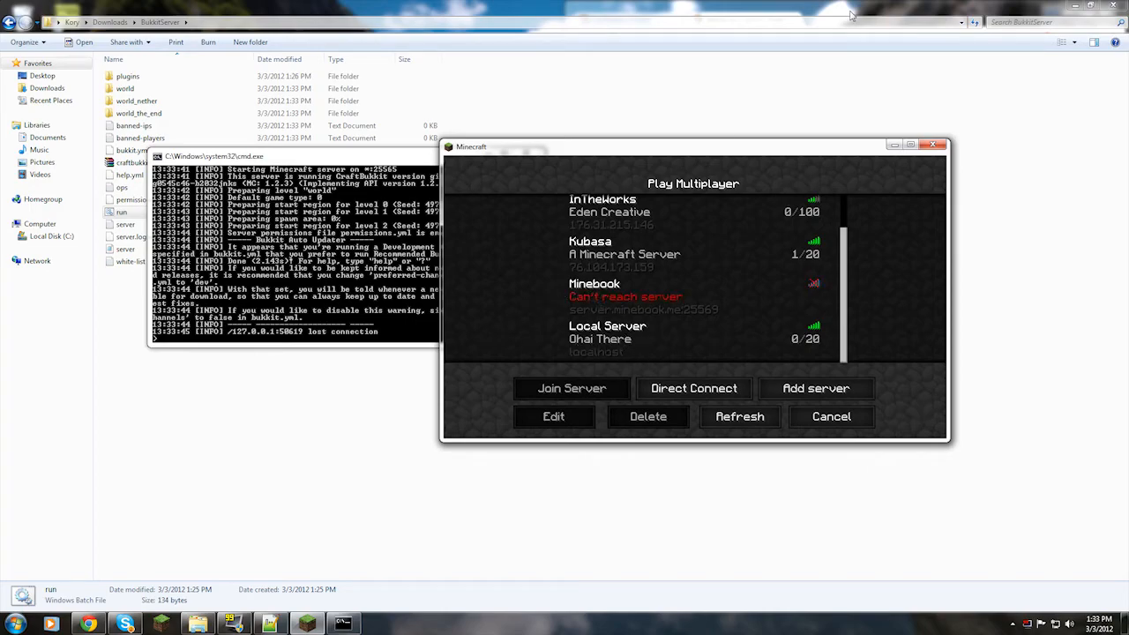
# Step: Stop the server by closing its console, and clear the Notepad++ and Minecraft windows away from the BukkitServer folder
pyautogui.click(215, 160)
pyautogui.click(534, 155)
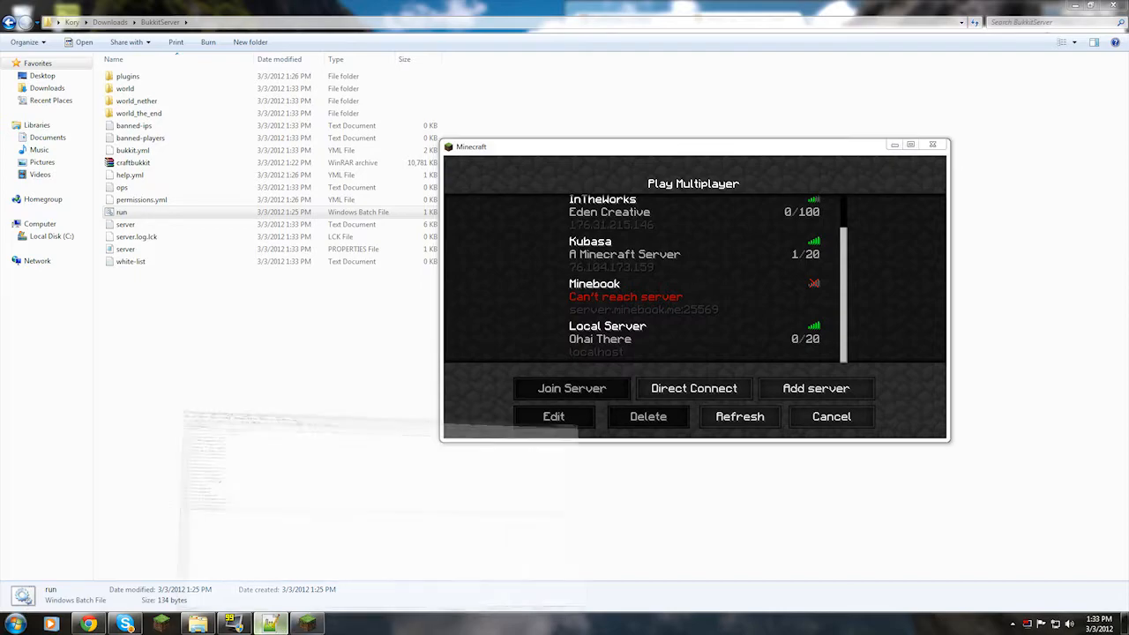
pyautogui.click(265, 626)
pyautogui.click(1113, 6)
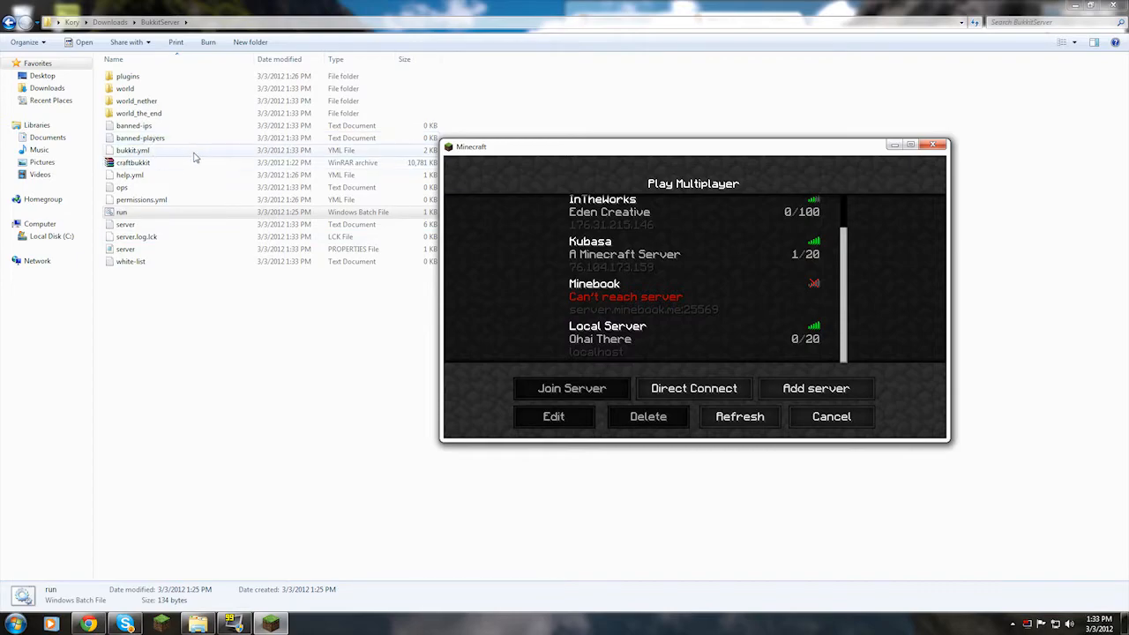
pyautogui.click(896, 148)
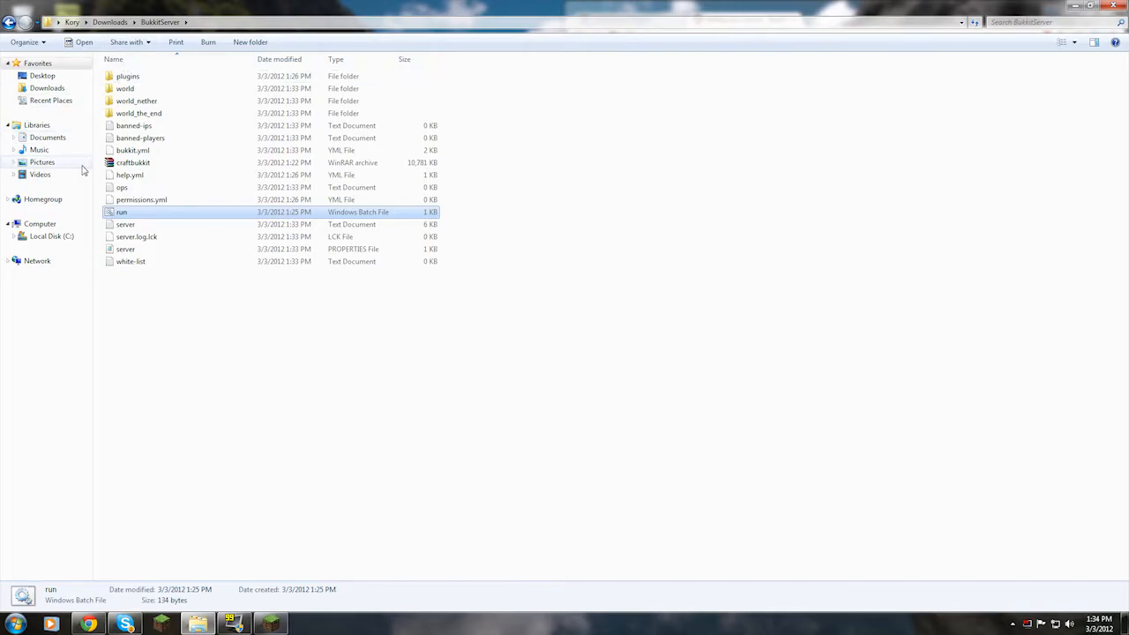
# Step: Start the server again with the run batch file, and give the player's username operator rights using the op command
pyautogui.doubleClick(122, 213)
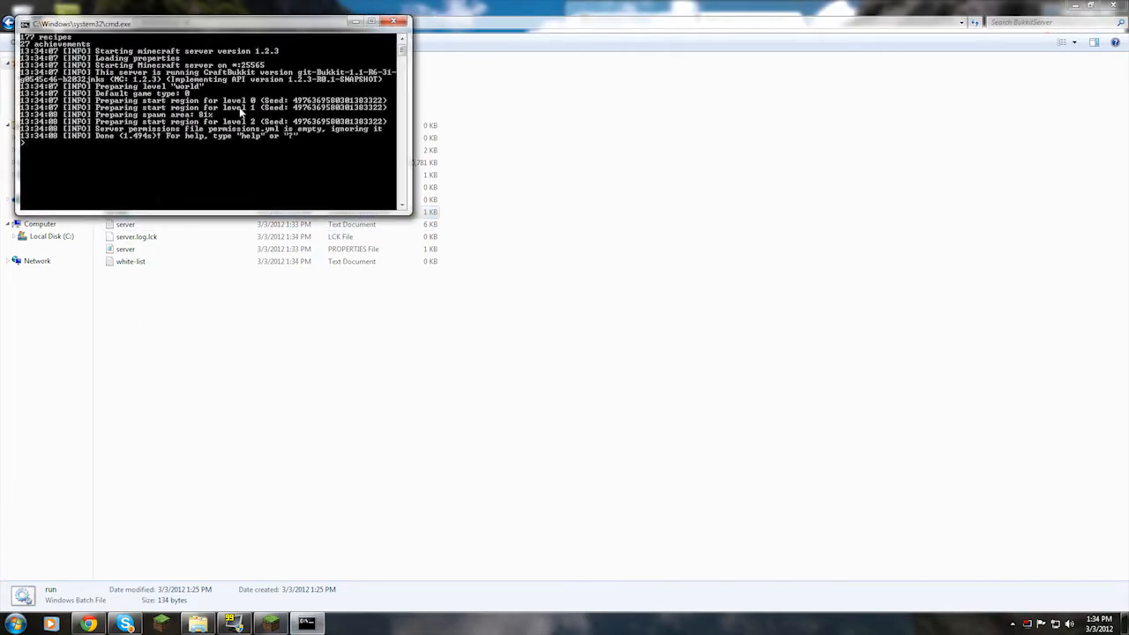
pyautogui.click(270, 624)
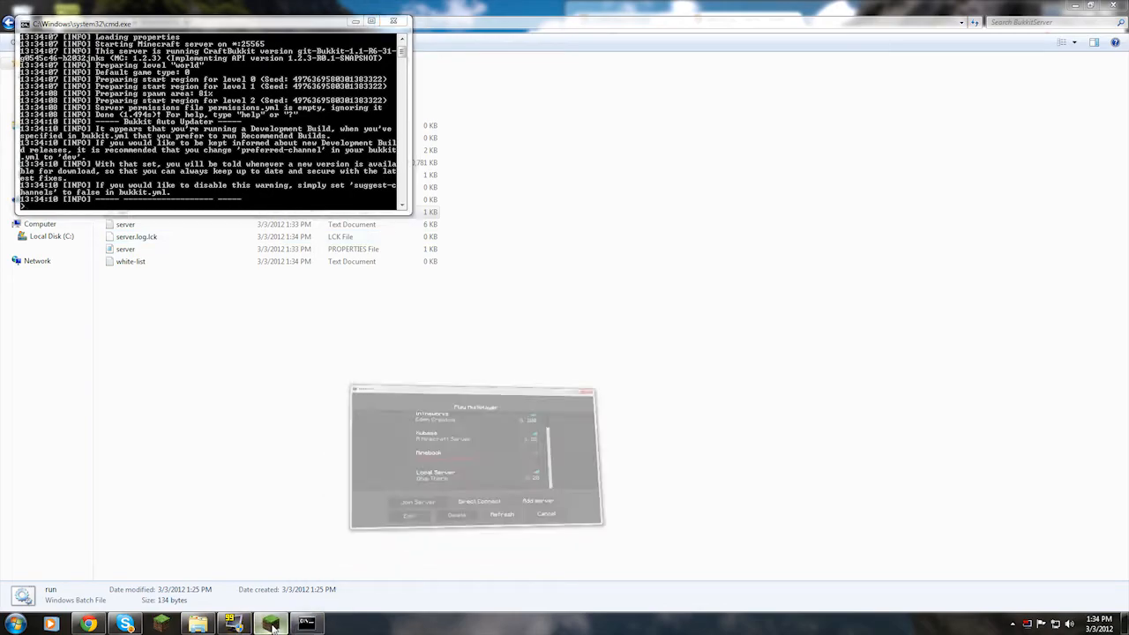
pyautogui.click(271, 624)
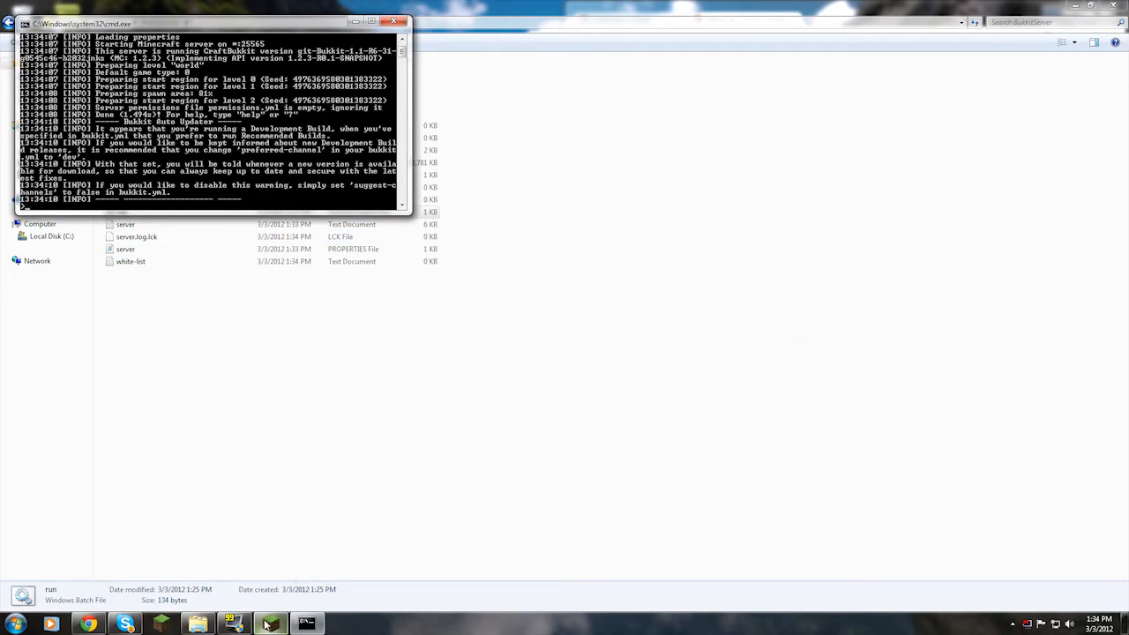
pyautogui.write('op')
pyautogui.press('Return')
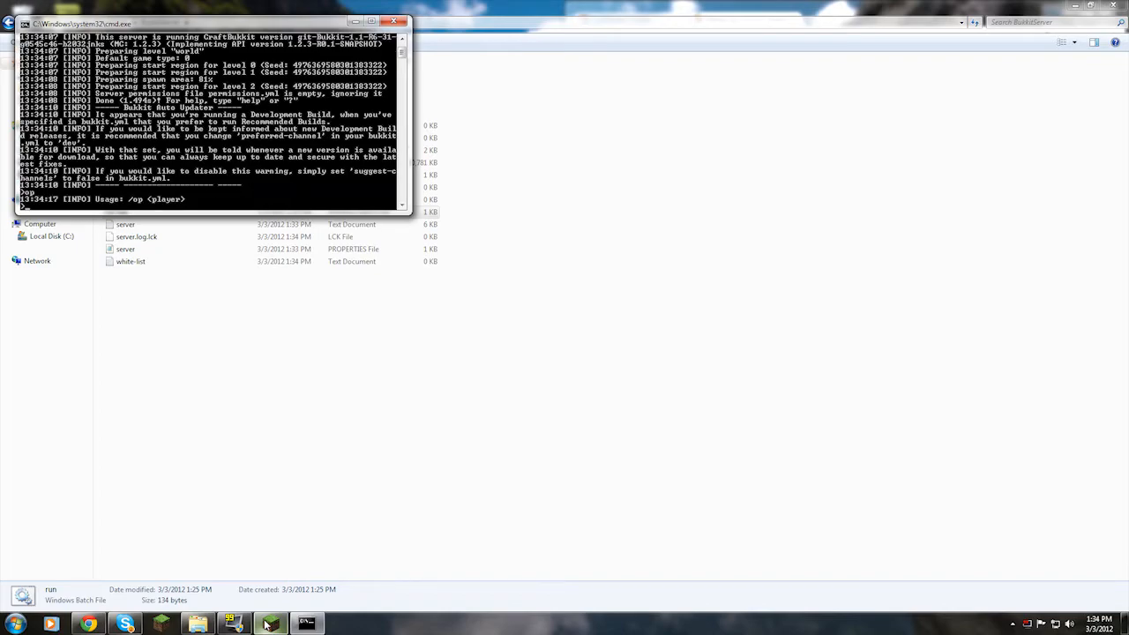
pyautogui.write('op thepilotguy')
pyautogui.press('Return')
# Step: Return to Minecraft, refresh the multiplayer list, and join Local Server
pyautogui.click(267, 624)
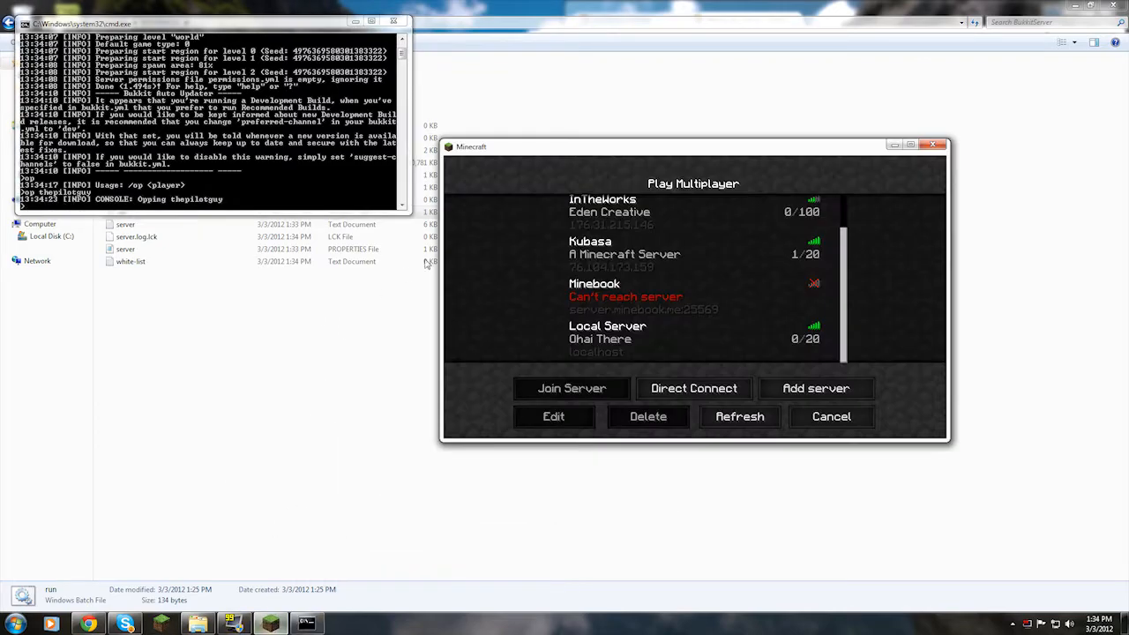
pyautogui.click(740, 417)
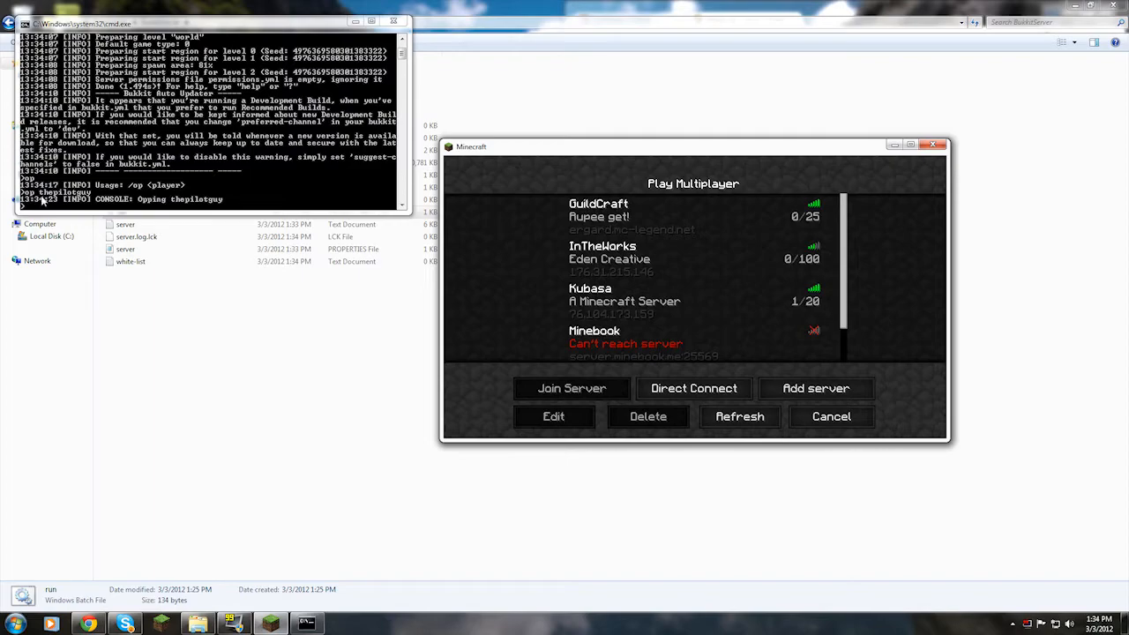
pyautogui.click(628, 300)
pyautogui.scroll(-1, 629, 335)
pyautogui.doubleClick(627, 337)
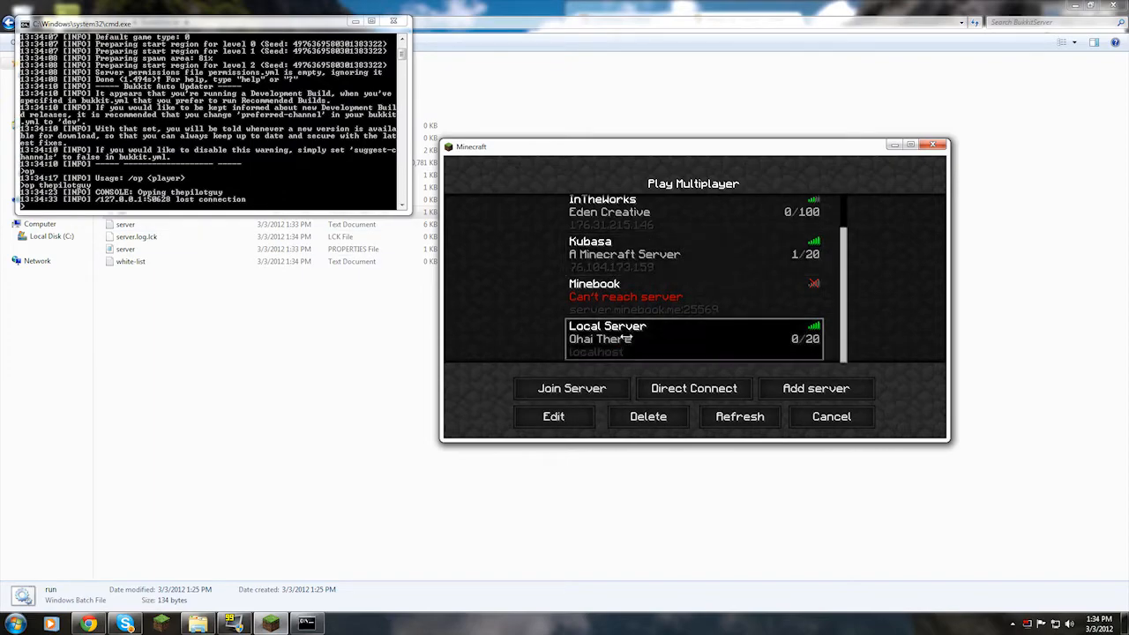
# Step: Run /op without a player in the in-game chat, and remove the player's operator rights using the /deop command with their username
pyautogui.write('t/op')
pyautogui.press('Return')
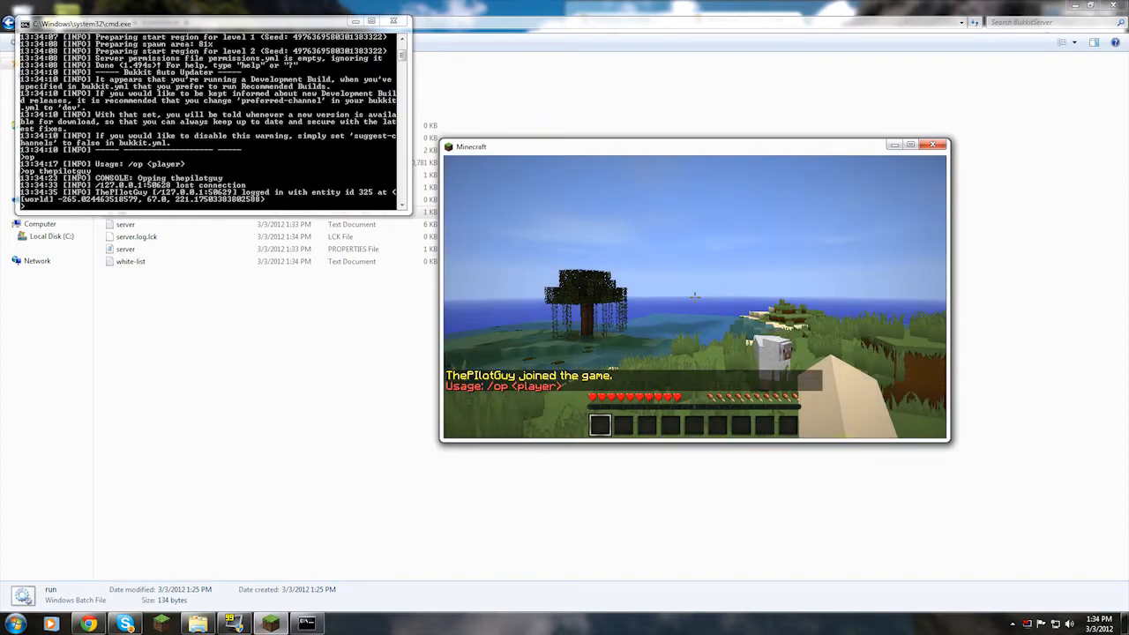
pyautogui.write('t/dfe')
pyautogui.press('BackSpace')
pyautogui.press('BackSpace')
pyautogui.write('eop ')
pyautogui.write('htei')
pyautogui.press('BackSpace')
pyautogui.press('BackSpace')
pyautogui.press('BackSpace')
pyautogui.press('BackSpace')
pyautogui.write('thepilot')
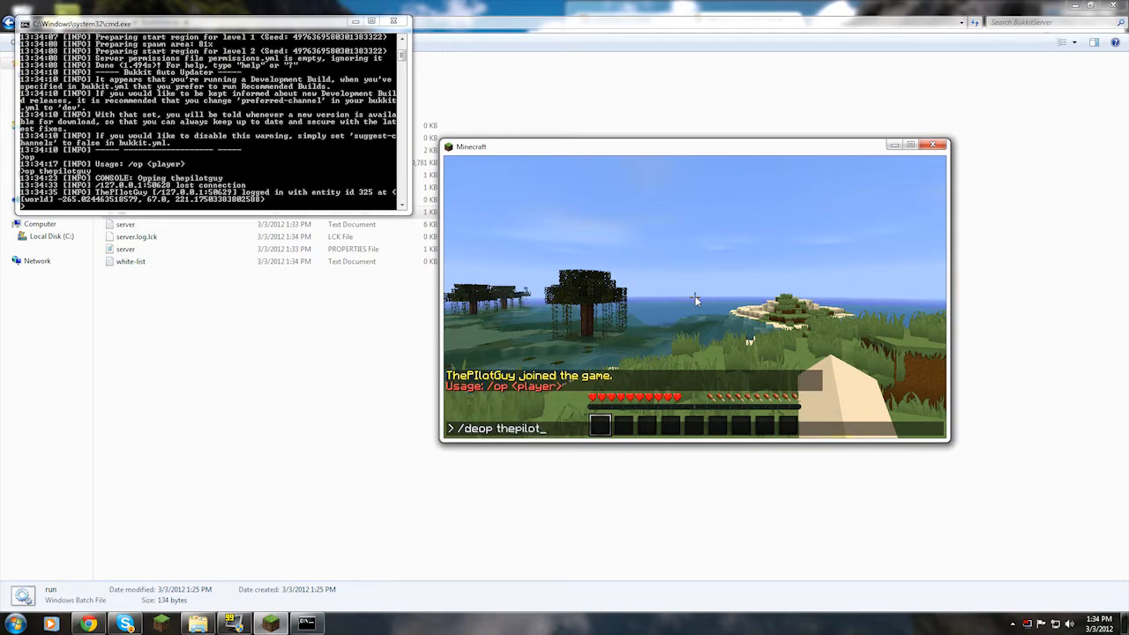
pyautogui.write('guy')
pyautogui.press('Return')
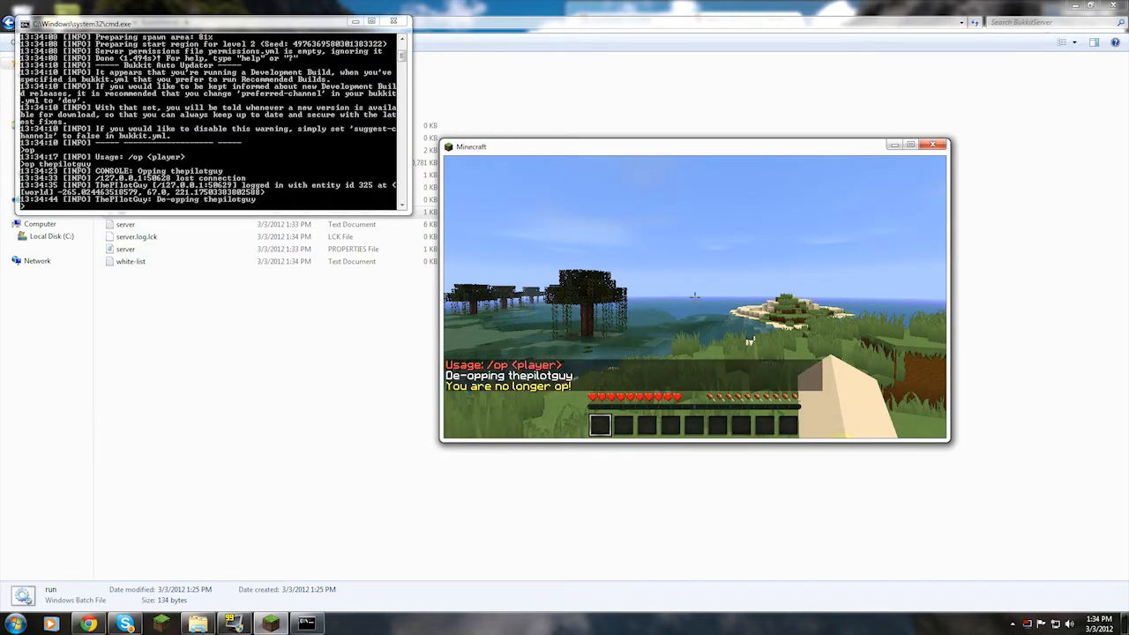
# Step: Restore the player's operator rights with the op command in the server console, and resume playing in Minecraft
pyautogui.press('Escape')
pyautogui.click(217, 155)
pyautogui.write('op thepilotguy')
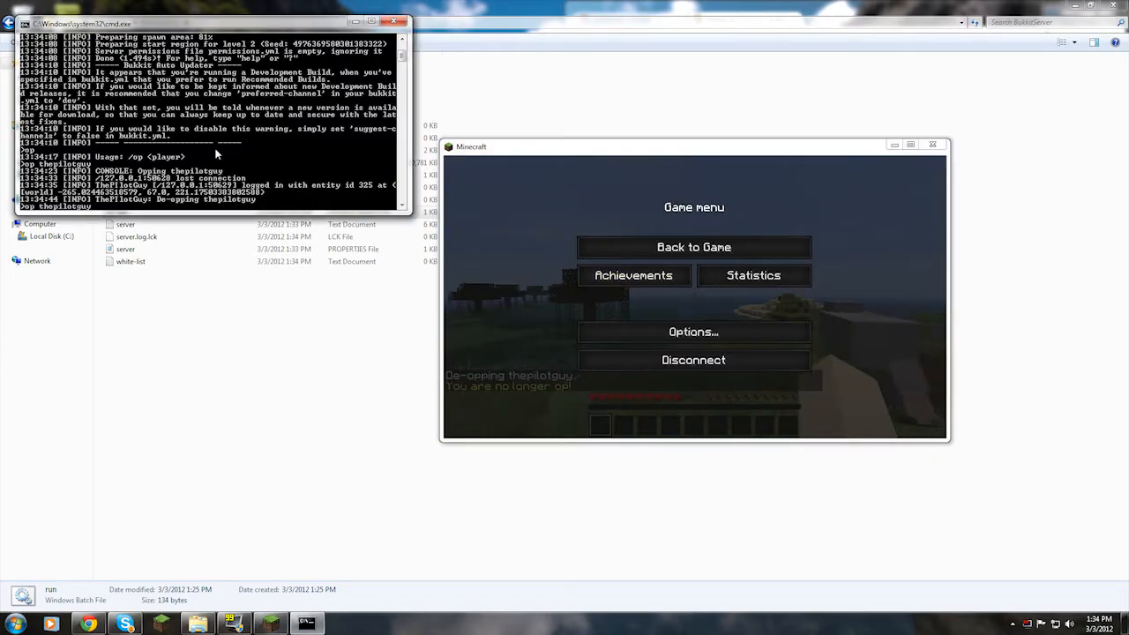
pyautogui.press('Return')
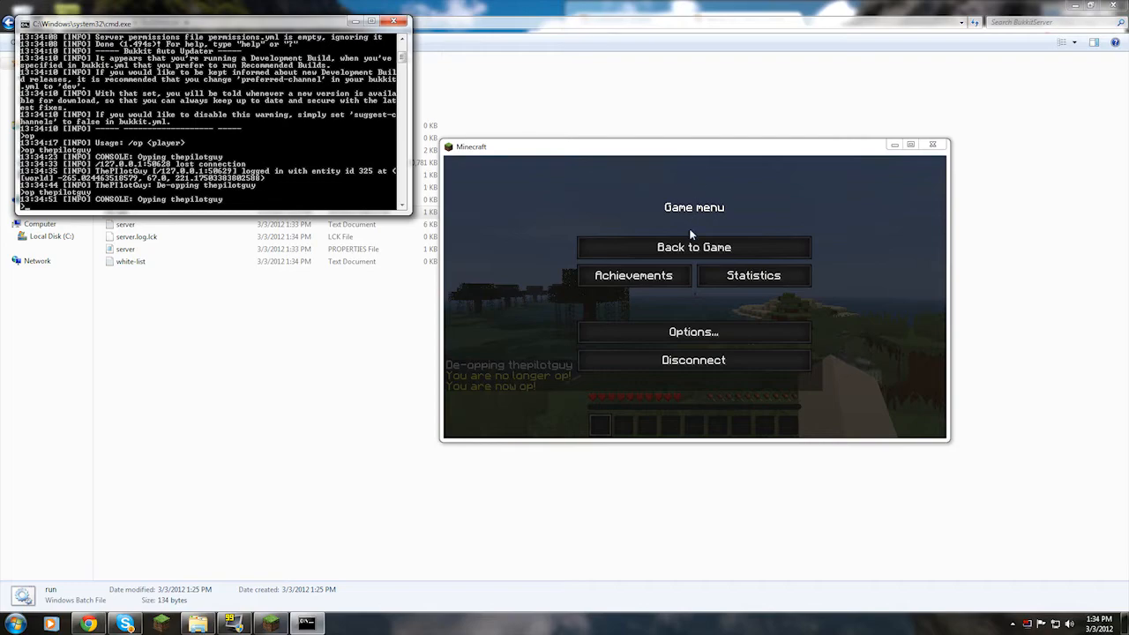
pyautogui.click(693, 247)
pyautogui.press('w')
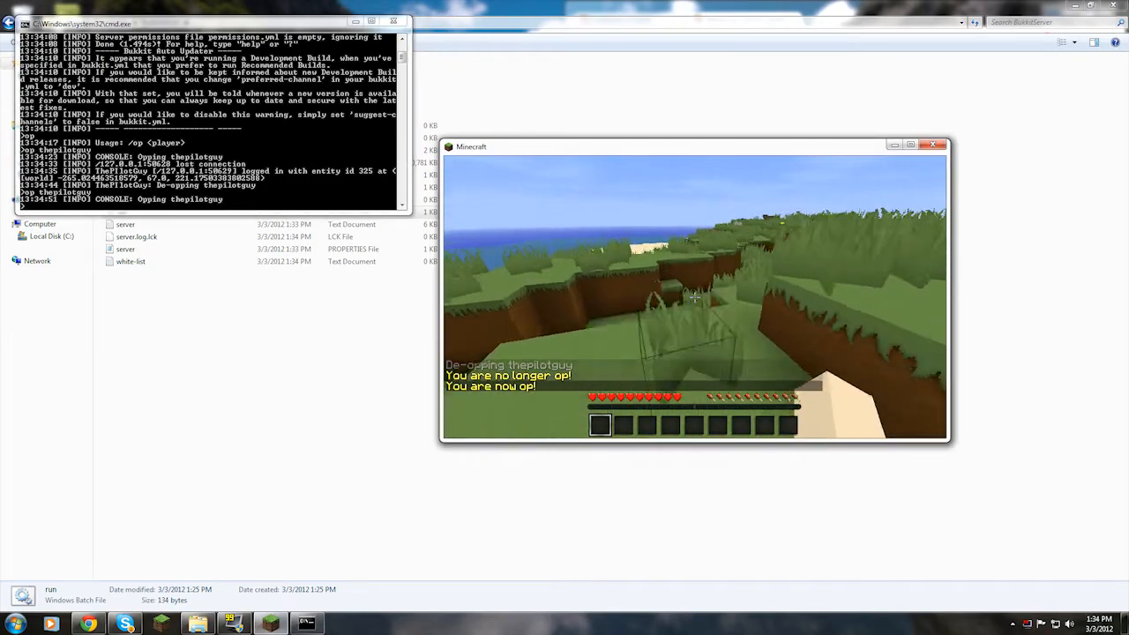
pyautogui.press('w')
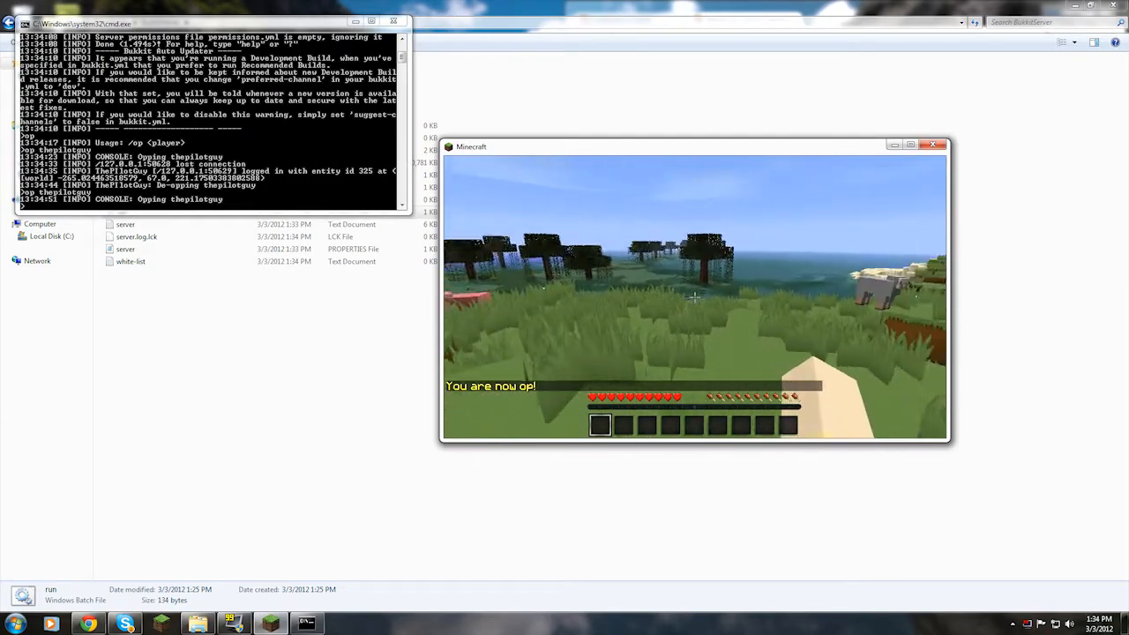
# Step: Pause the game and reload the server configuration with the reload command in the server console
pyautogui.press('Escape')
pyautogui.press('Escape')
pyautogui.press('Escape')
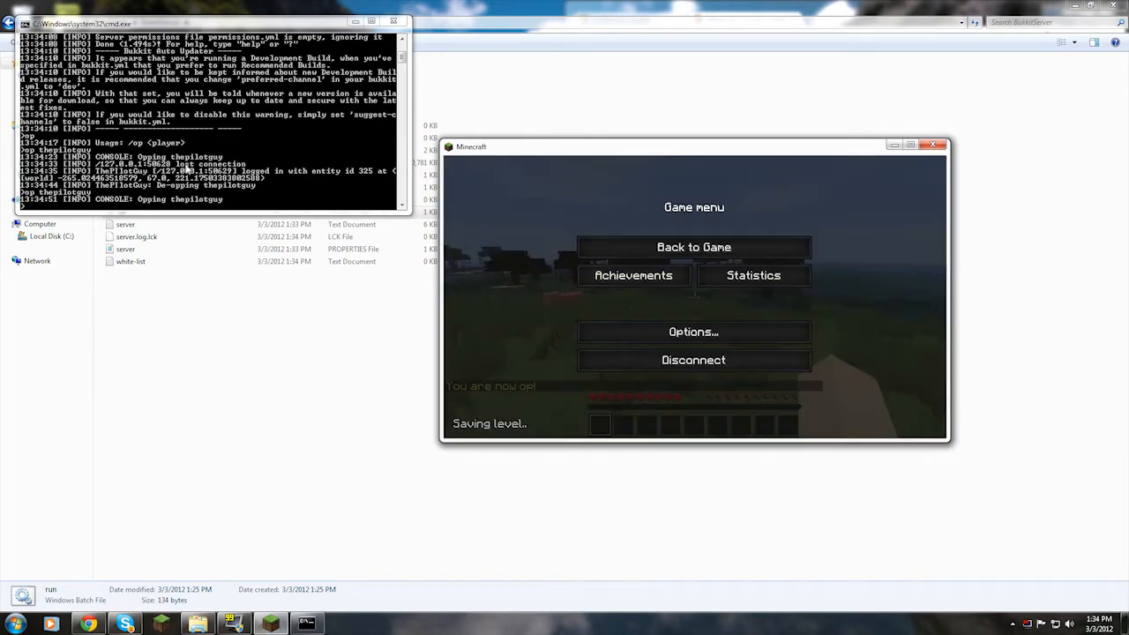
pyautogui.click(191, 166)
pyautogui.write('reload')
pyautogui.press('Return')
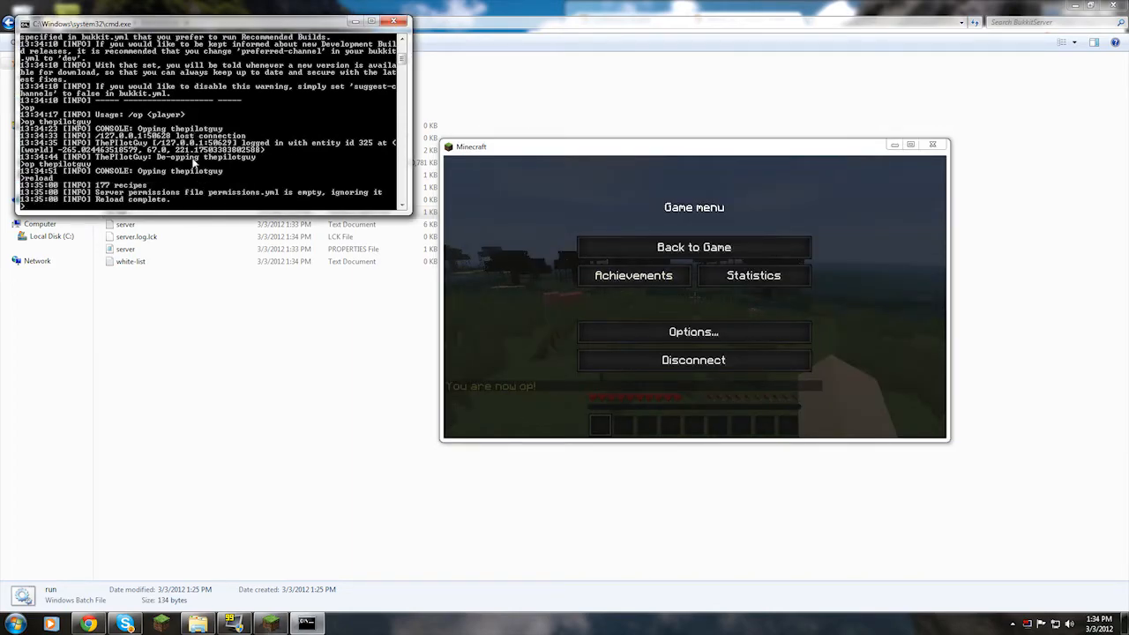
# Step: Resume the game and reload the server from the in-game chat with /reload
pyautogui.click(672, 250)
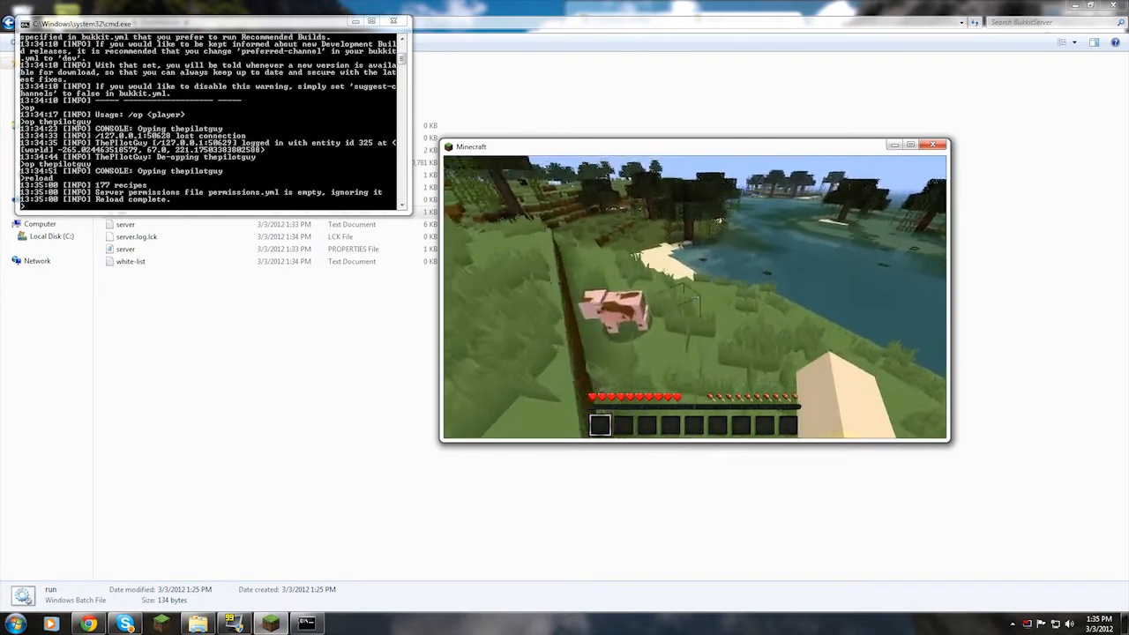
pyautogui.write('t/reload')
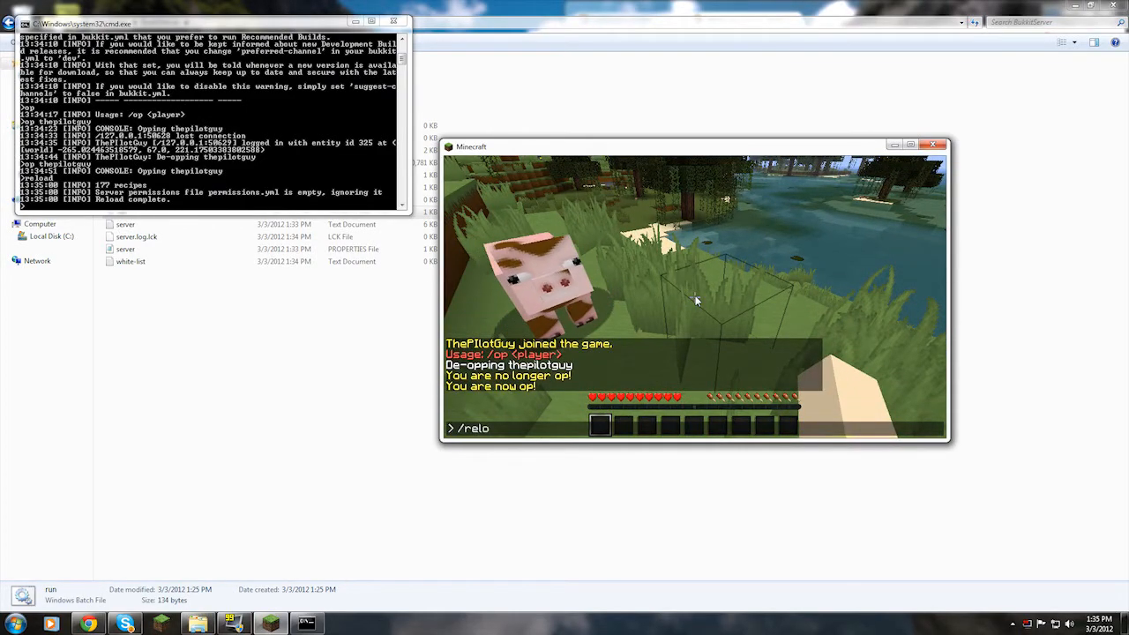
pyautogui.press('Return')
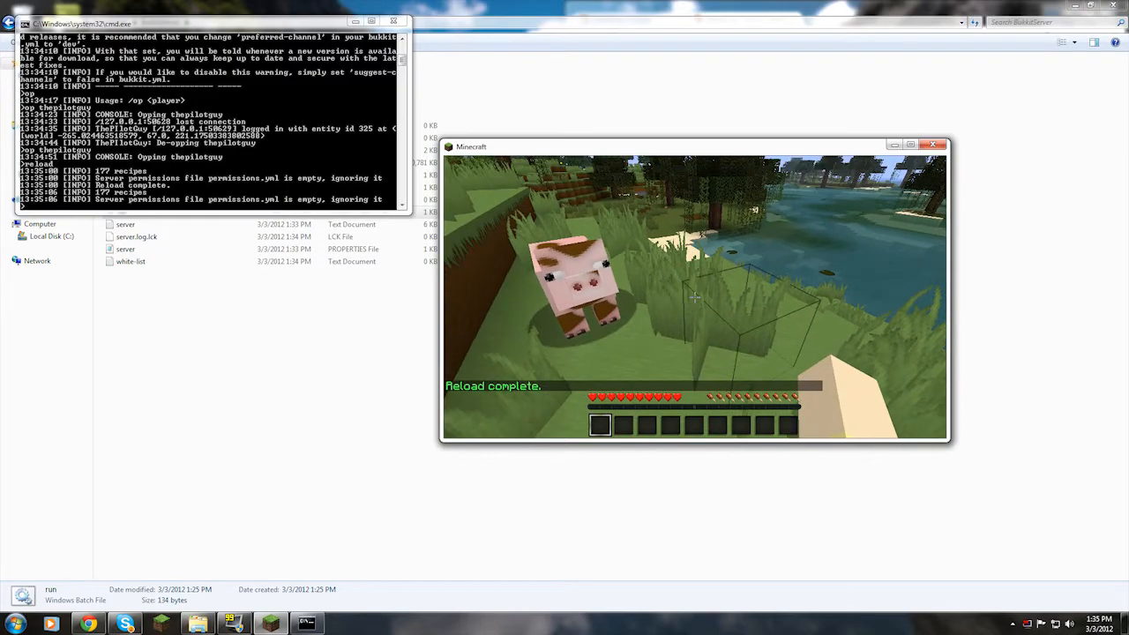
# Step: Pause the game, run toggledownfall in the server console, and resume playing to check the weather
pyautogui.press('Escape')
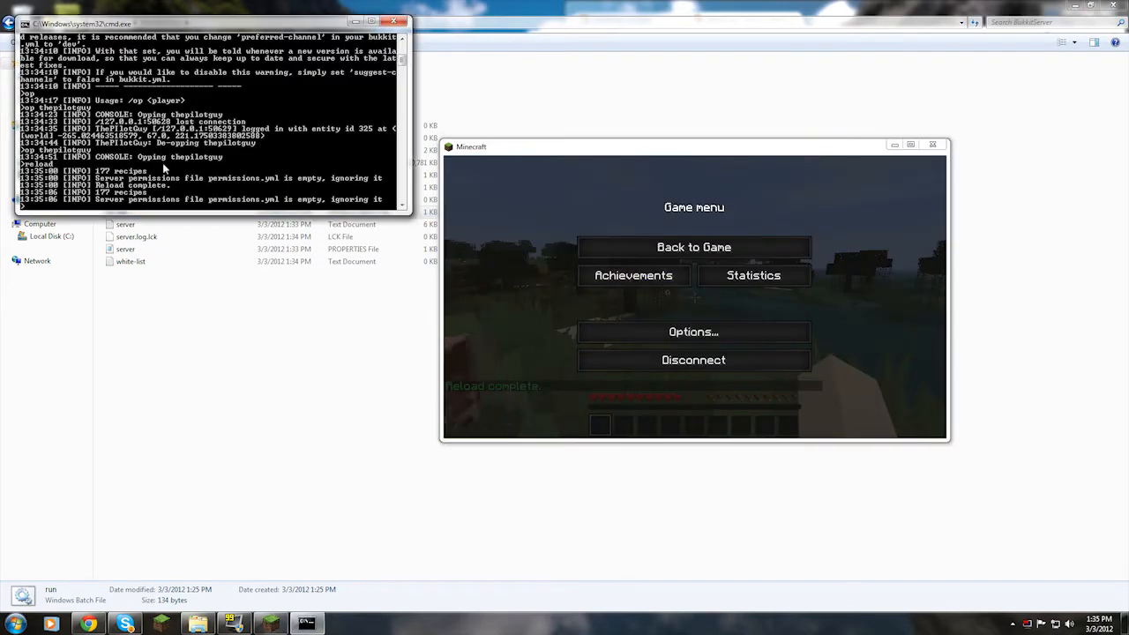
pyautogui.write('oggl')
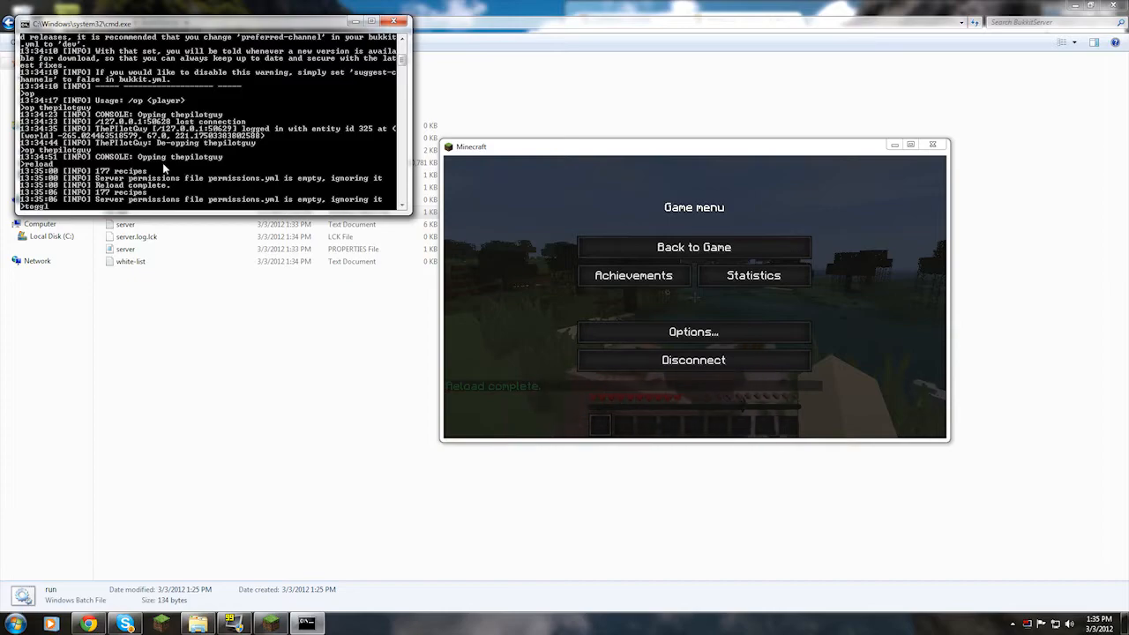
pyautogui.write('edownfall')
pyautogui.press('Return')
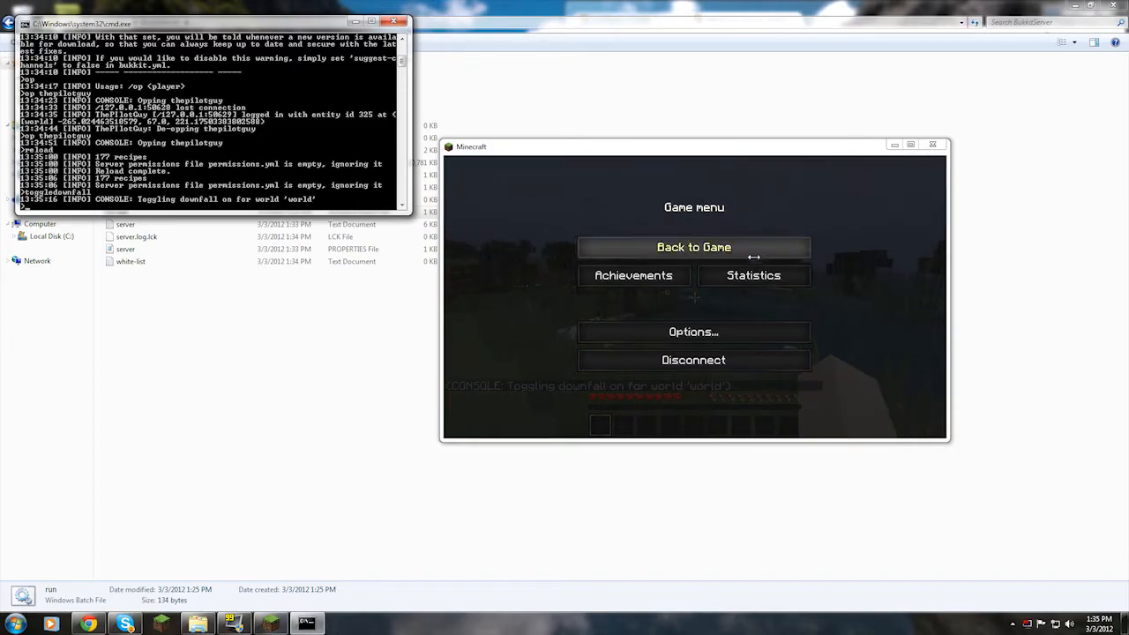
pyautogui.click(693, 247)
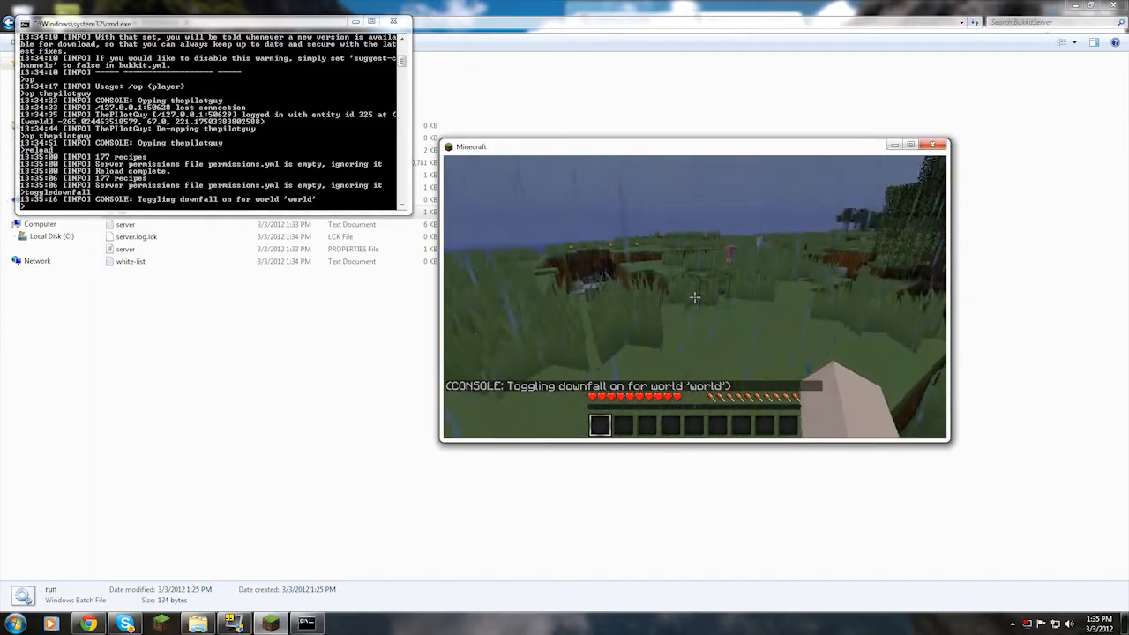
# Step: Toggle the weather from the in-game chat with /toggledownfall, and walk around to check the sky
pyautogui.press('t')
pyautogui.write('/')
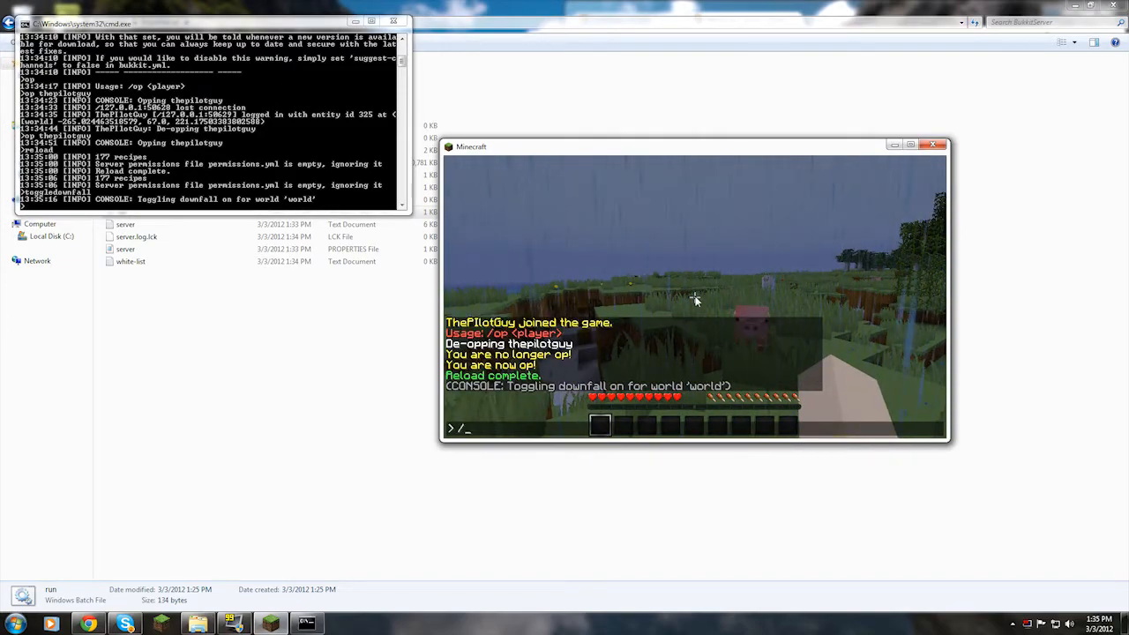
pyautogui.write('toggle')
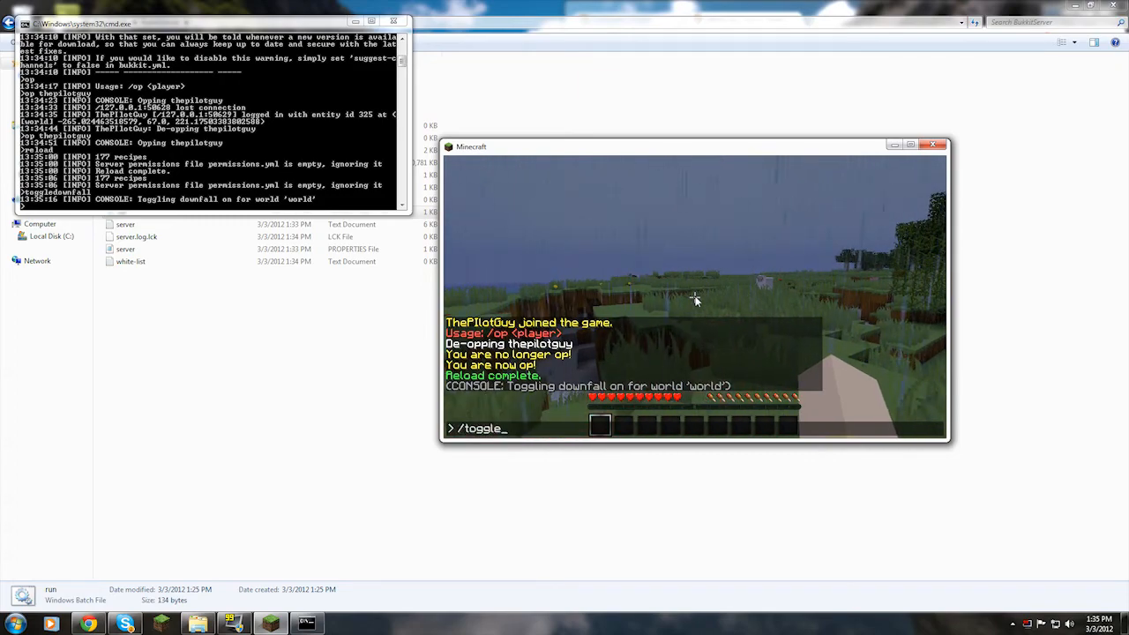
pyautogui.write('downfall')
pyautogui.press('Return')
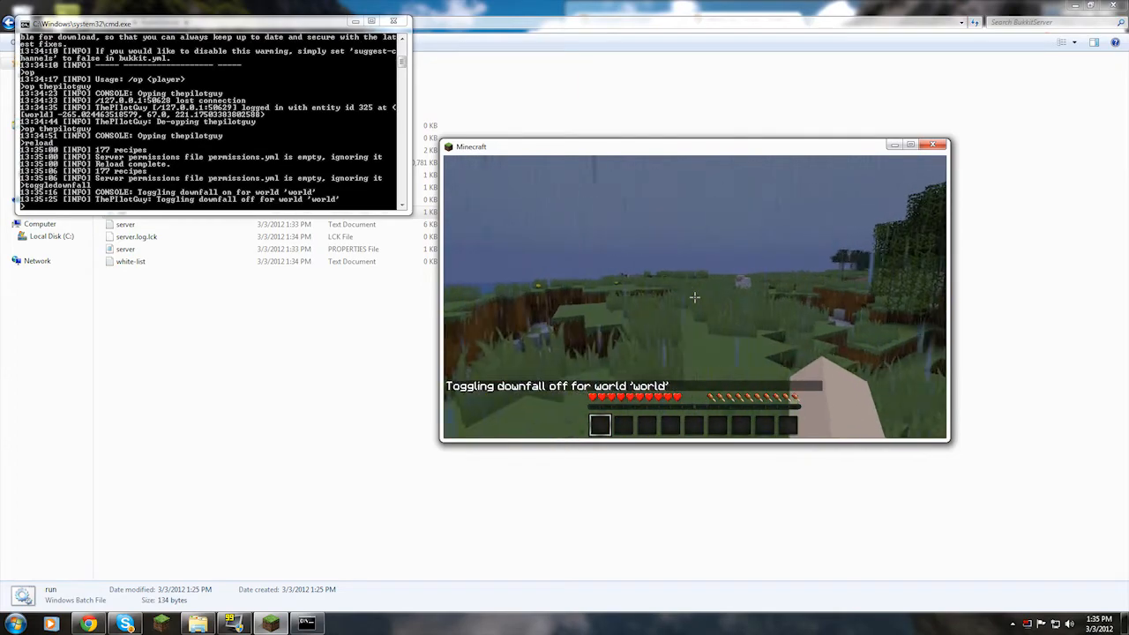
pyautogui.press('w')
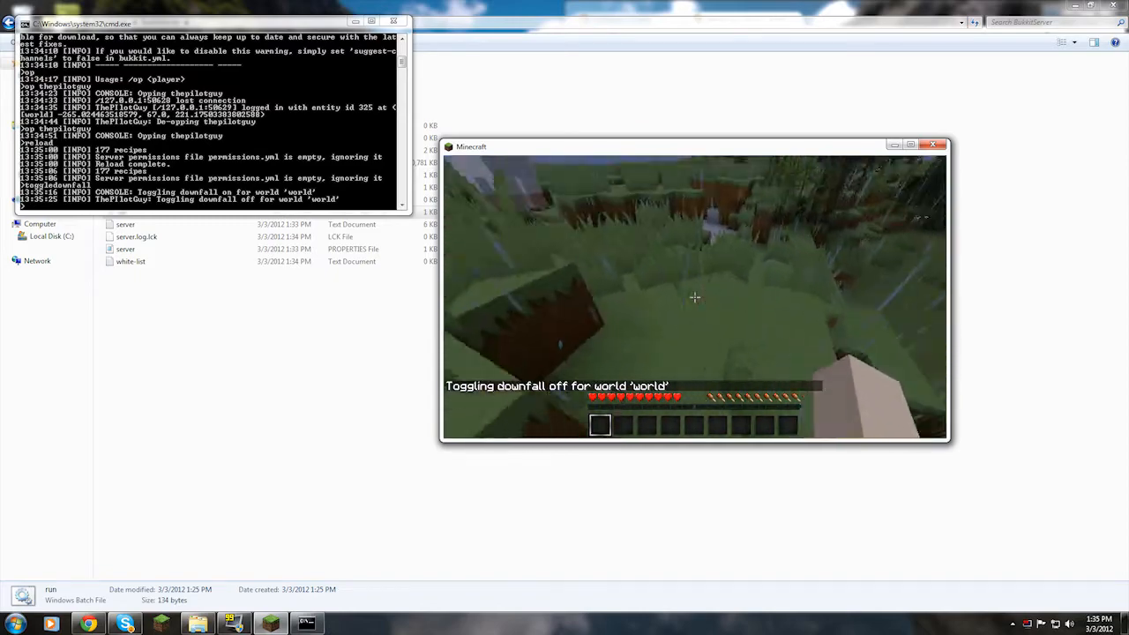
pyautogui.press('w')
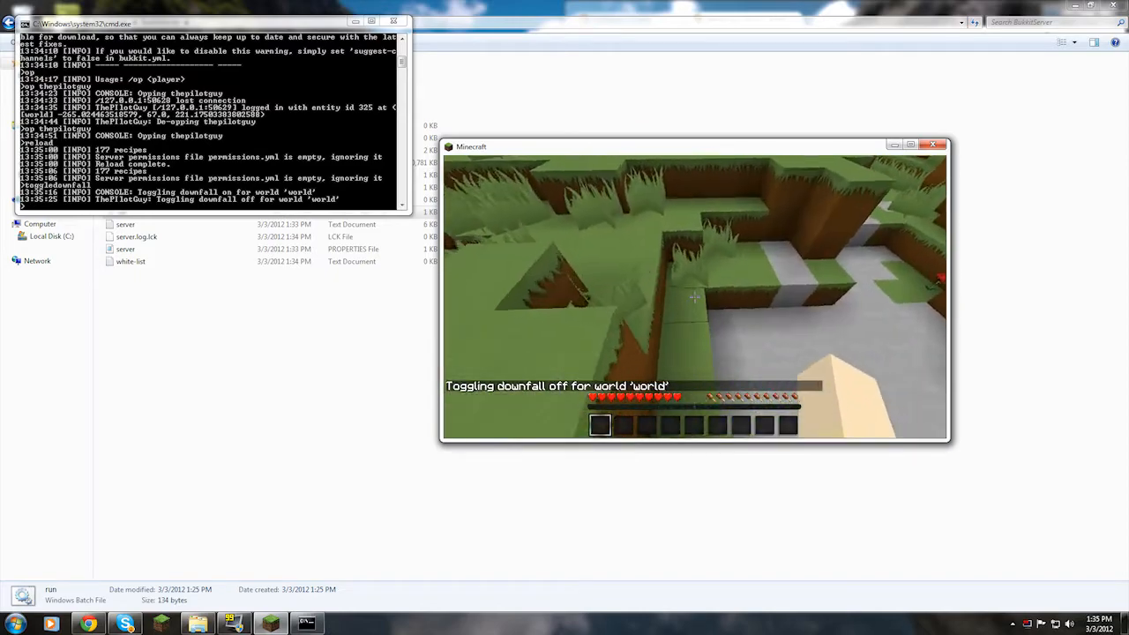
pyautogui.press('w')
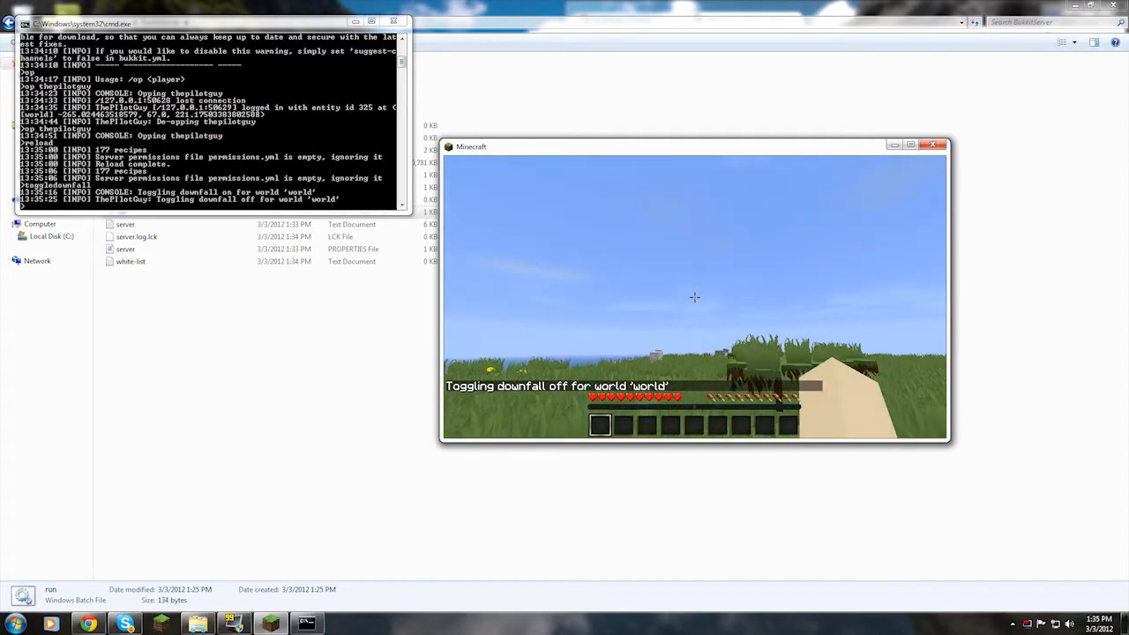
# Step: Broadcast "hi" to the players with the say command in the server console, and resume the game to read it
pyautogui.press('Escape')
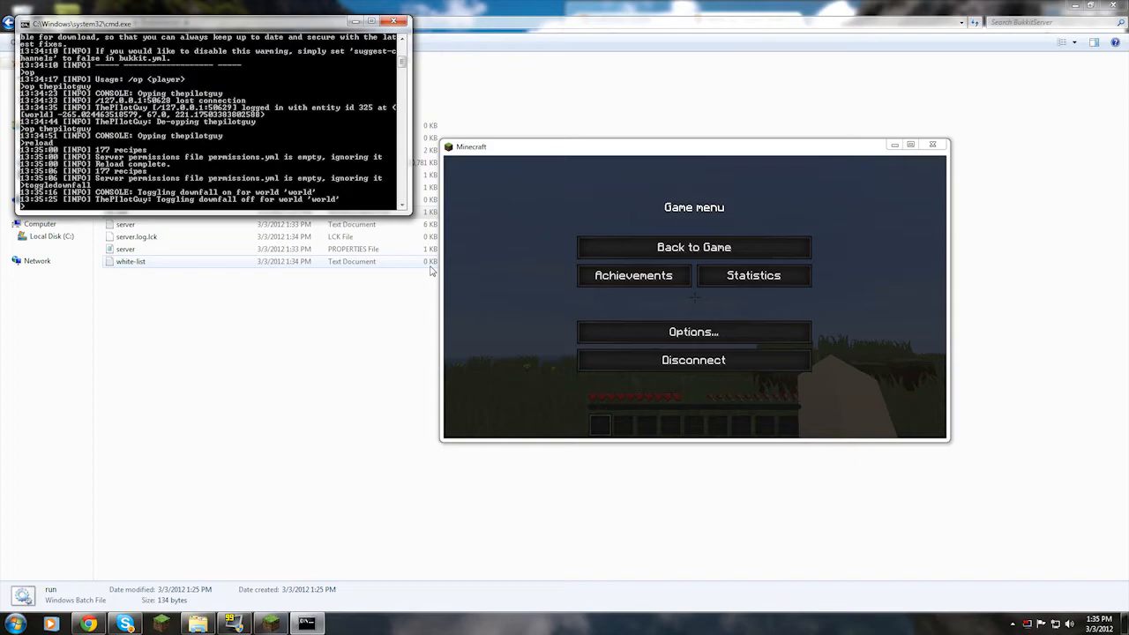
pyautogui.click(681, 251)
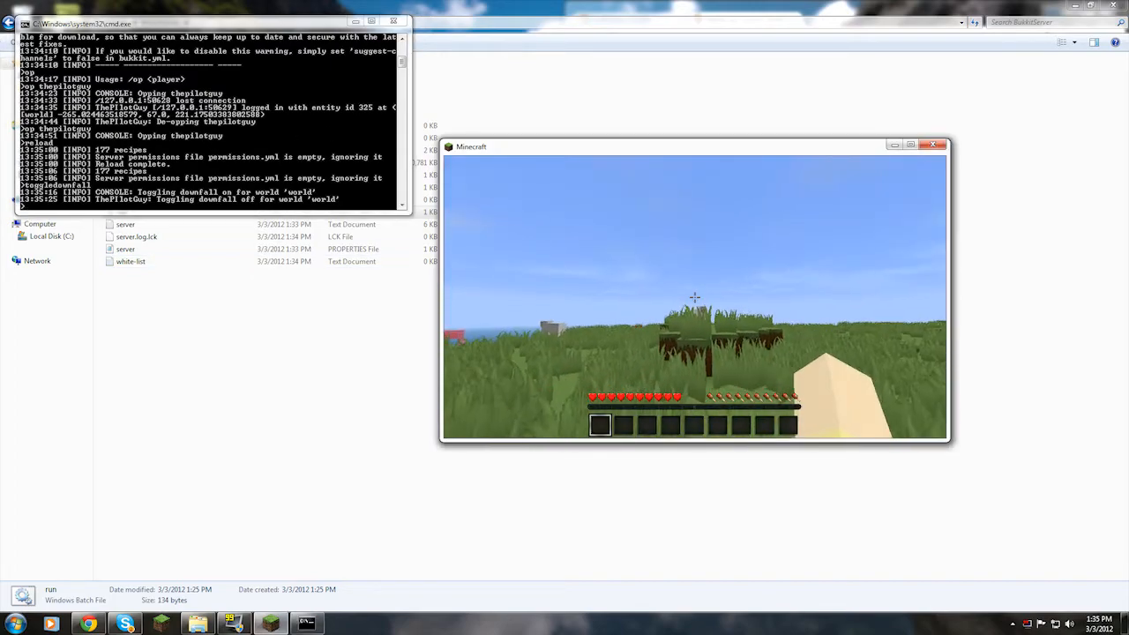
pyautogui.press('Escape')
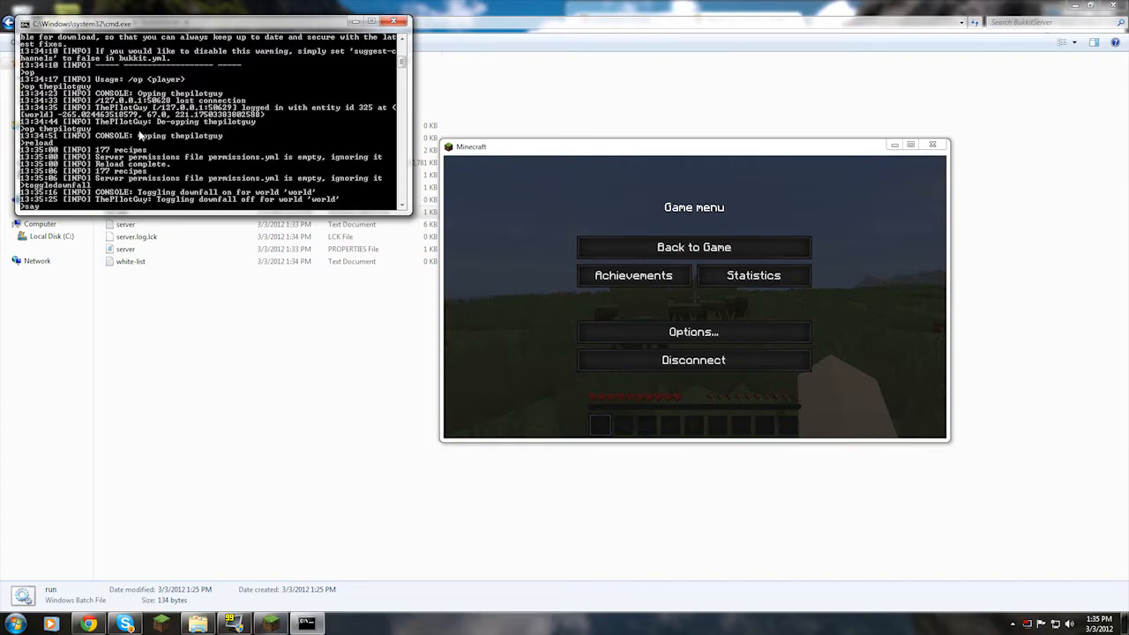
pyautogui.write('i')
pyautogui.press('Return')
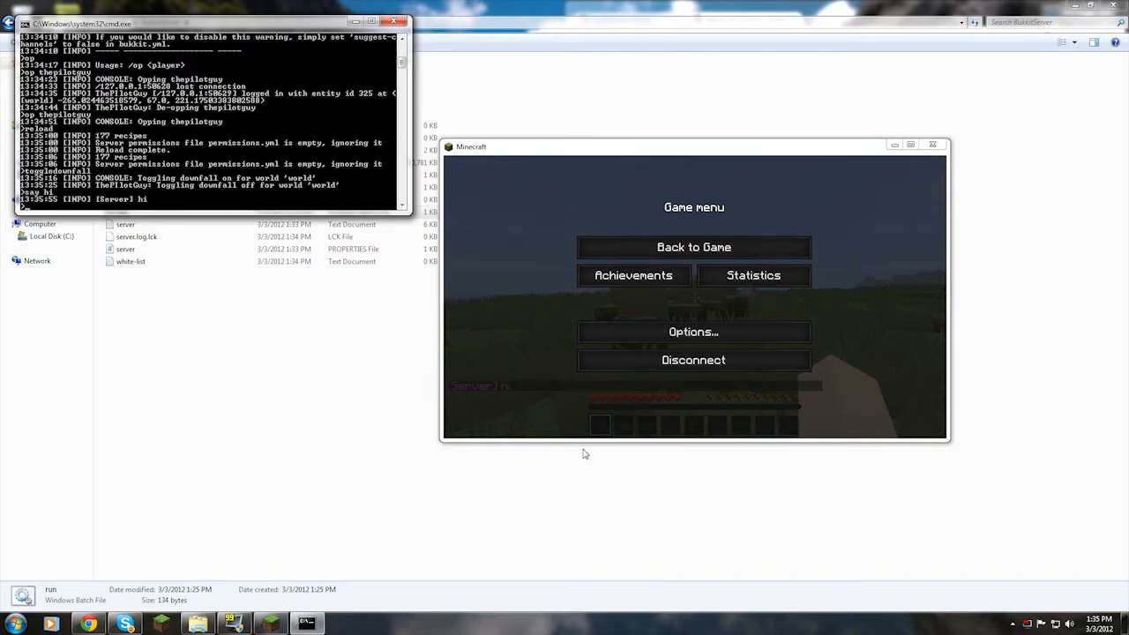
pyautogui.click(502, 376)
pyautogui.click(693, 247)
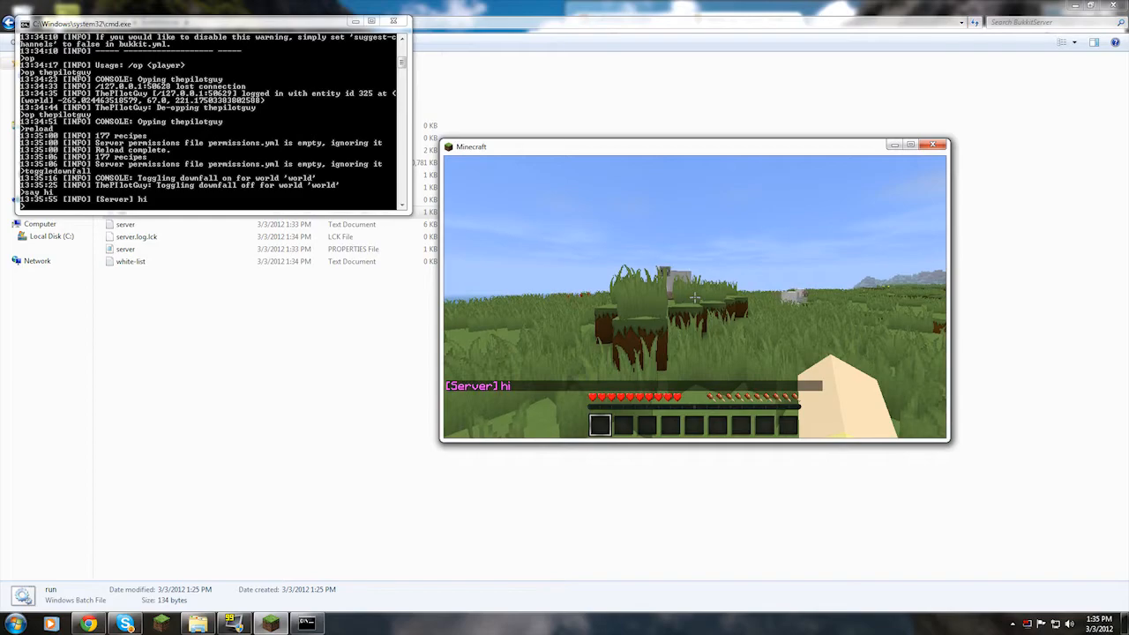
# Step: Broadcast "jhgvkhgv" with the say command in the server console, and resume the game to view it
pyautogui.press('Escape')
pyautogui.click(130, 174)
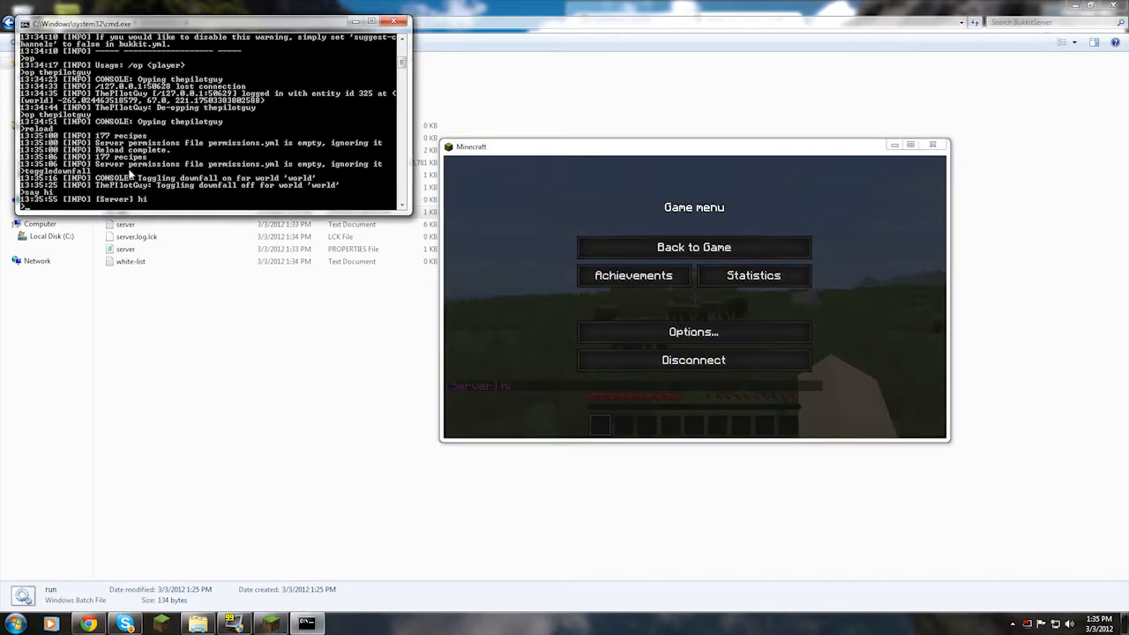
pyautogui.write('jhgvkhgv')
pyautogui.press('Return')
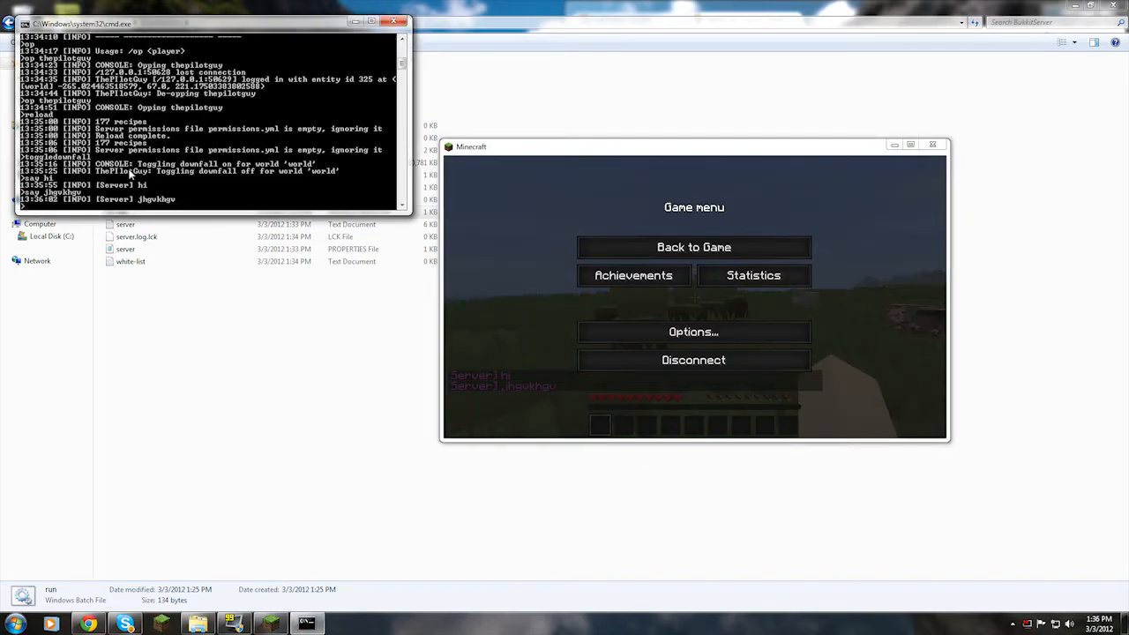
pyautogui.click(752, 242)
pyautogui.click(735, 240)
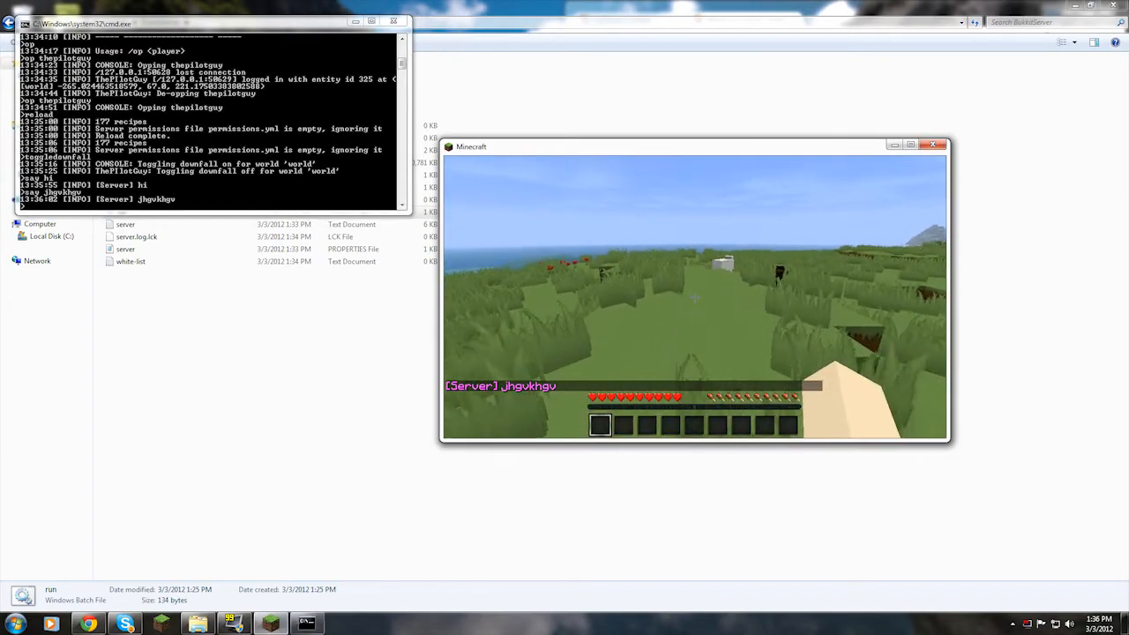
# Step: Set the player's game mode to 1 with the gamemode command in the server console, and resume the game
pyautogui.press('Escape')
pyautogui.click(148, 112)
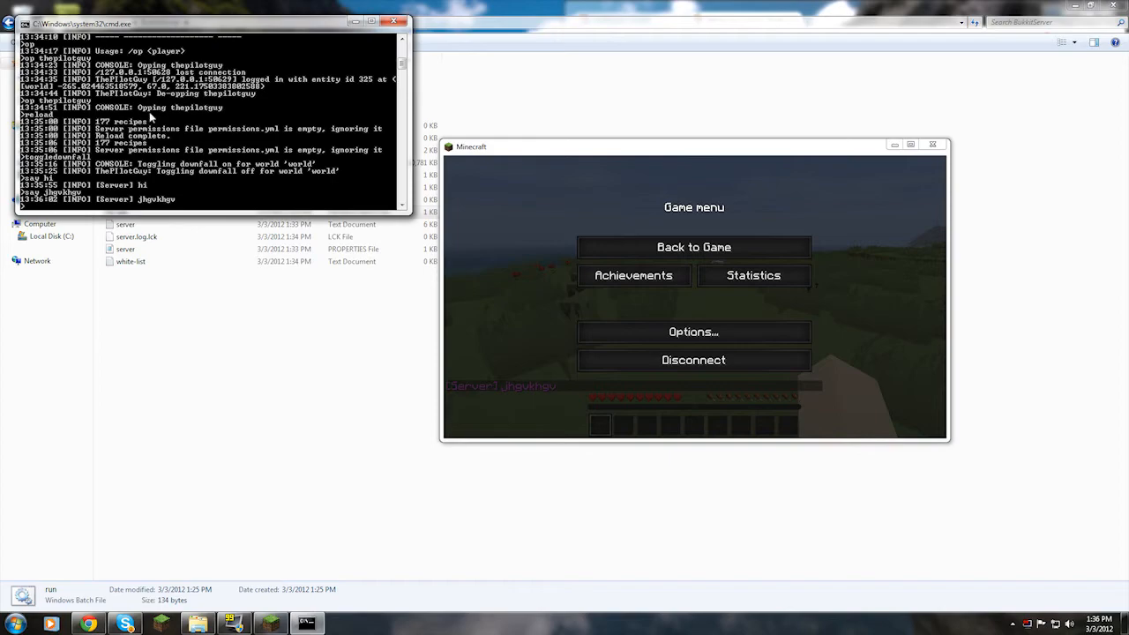
pyautogui.write('gamemode thepil')
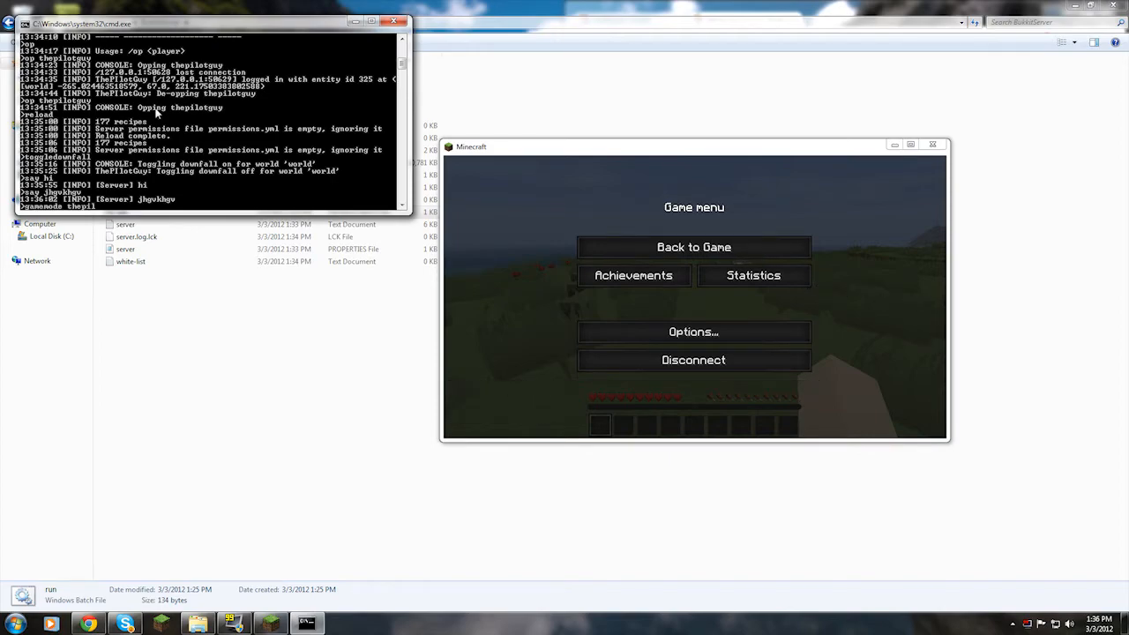
pyautogui.write('otguy 1')
pyautogui.press('Return')
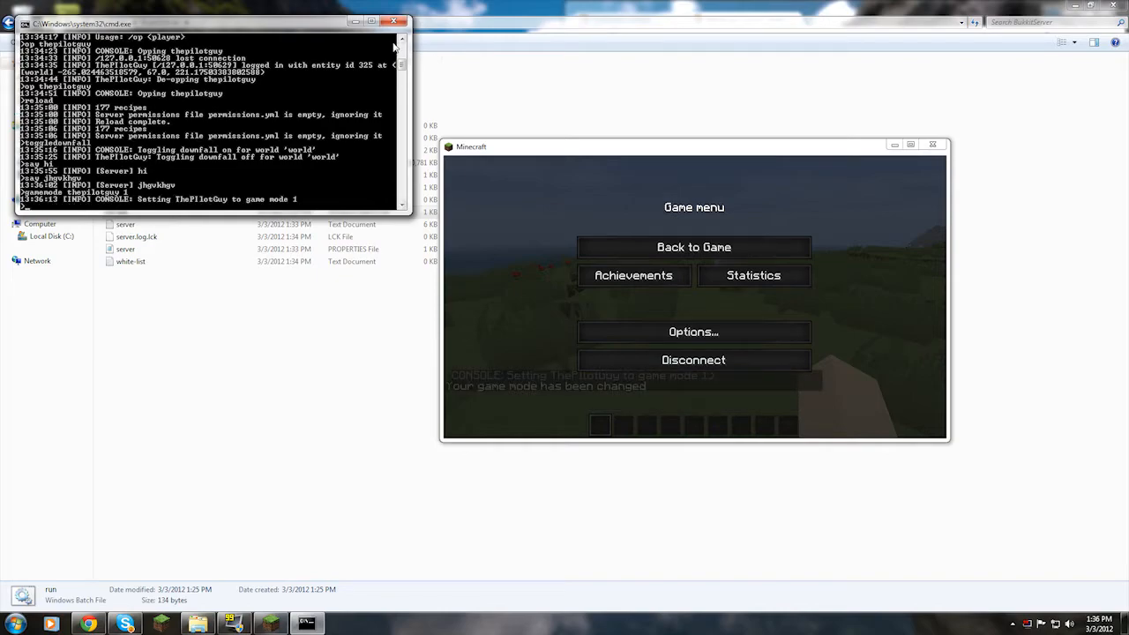
pyautogui.click(694, 247)
# Step: Pause the game and move the server console window lower to uncover the first entries of the BukkitServer folder
pyautogui.press('Escape')
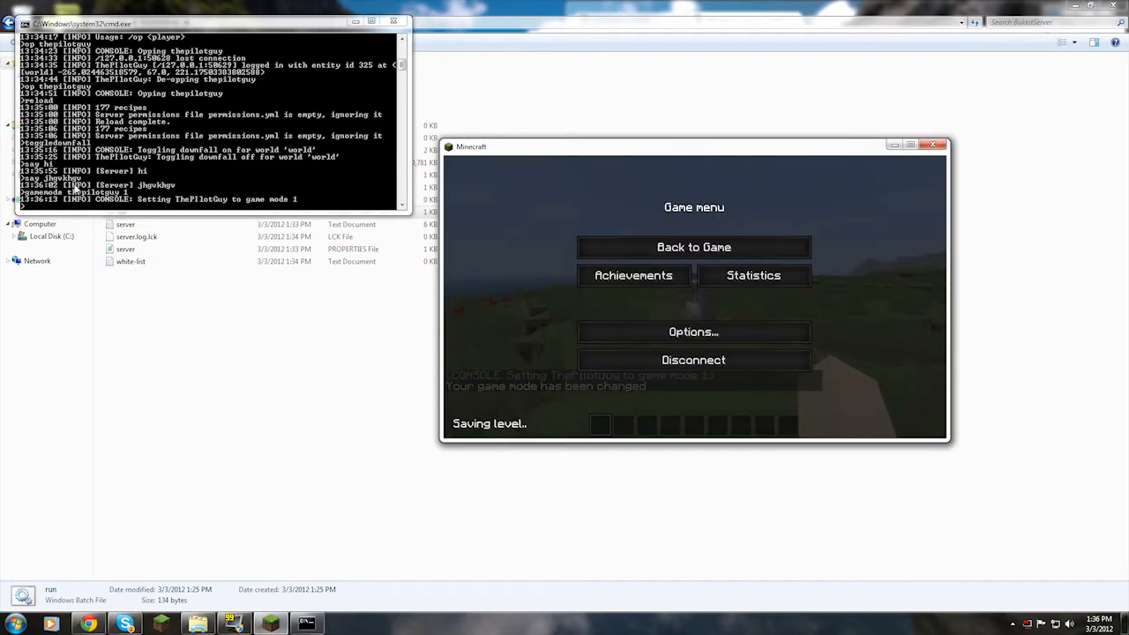
pyautogui.click(165, 27)
pyautogui.moveTo(165, 26); pyautogui.dragTo(172, 160)
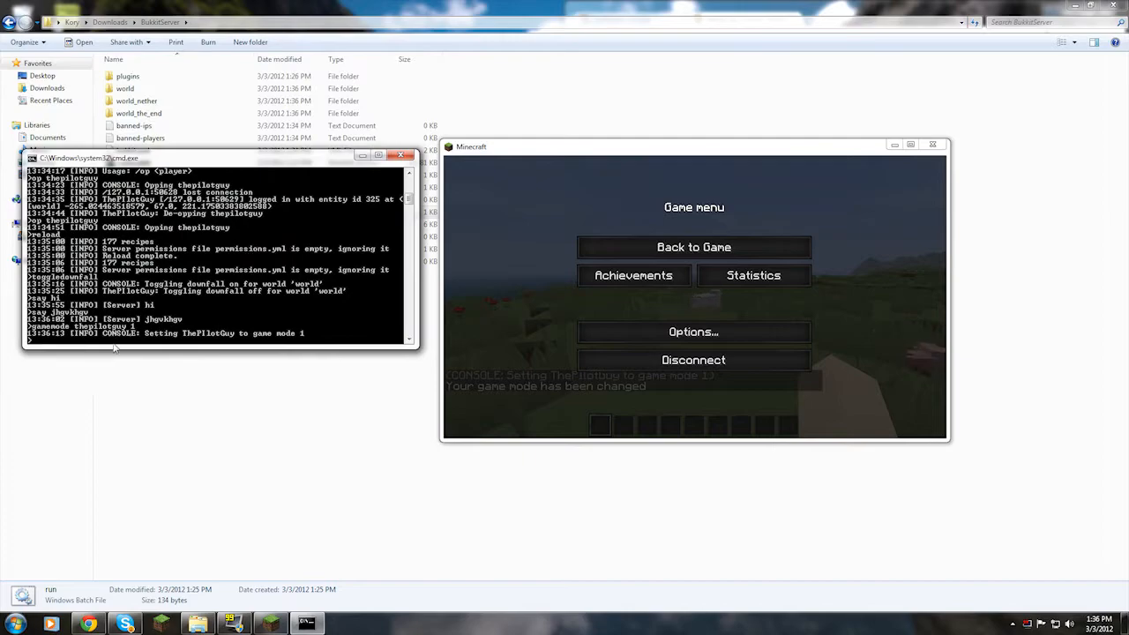
# Step: Resume the game and fly forward over the grassland in creative mode
pyautogui.click(611, 246)
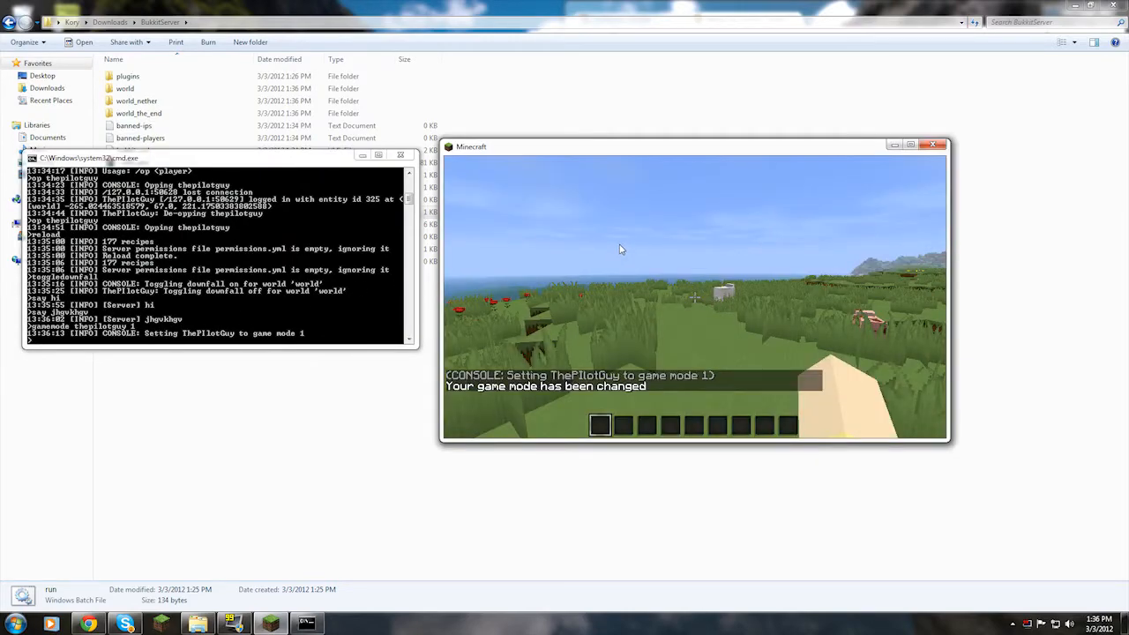
pyautogui.press('space')
pyautogui.press('space')
pyautogui.press('w')
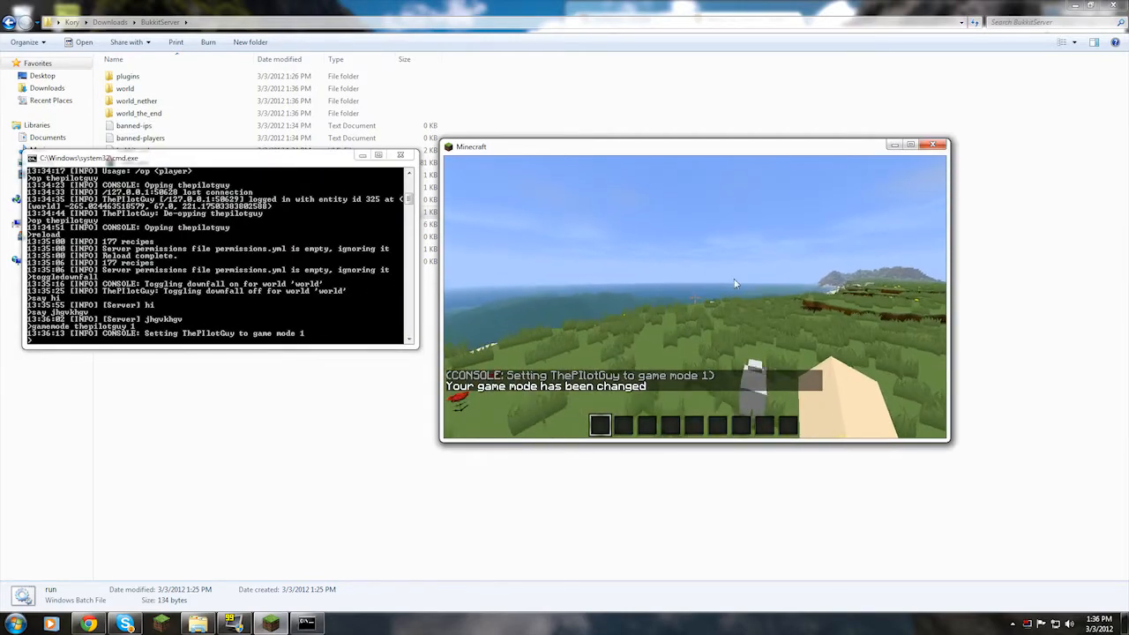
# Step: Set the player's game mode to 0 with the gamemode command in the in-game chat
pyautogui.write('t/gamemode the')
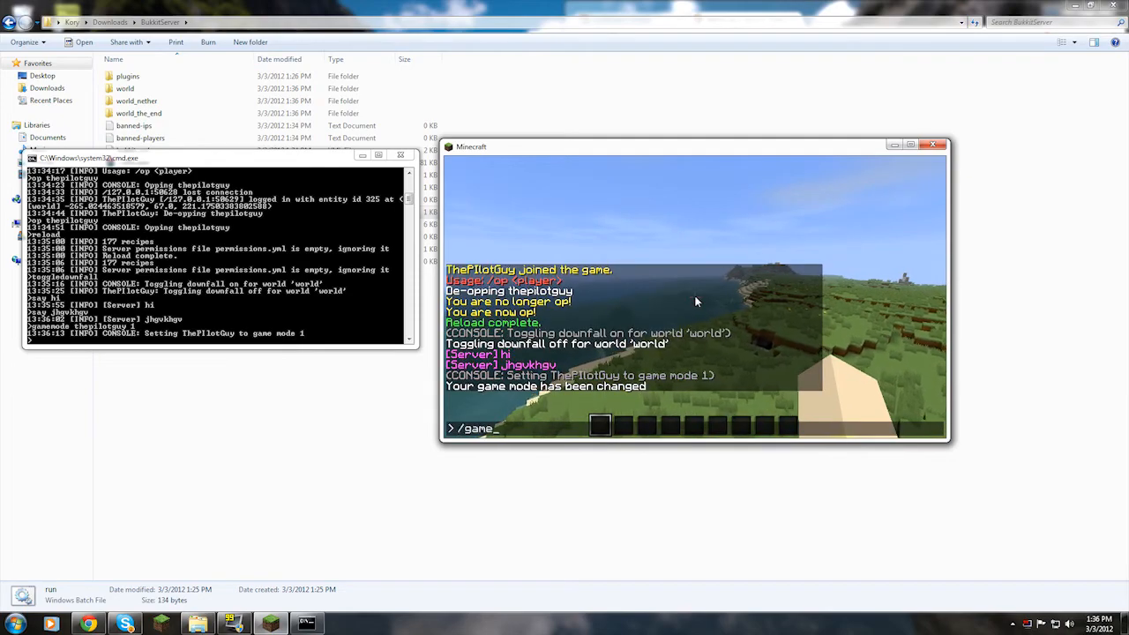
pyautogui.write('pilotgu')
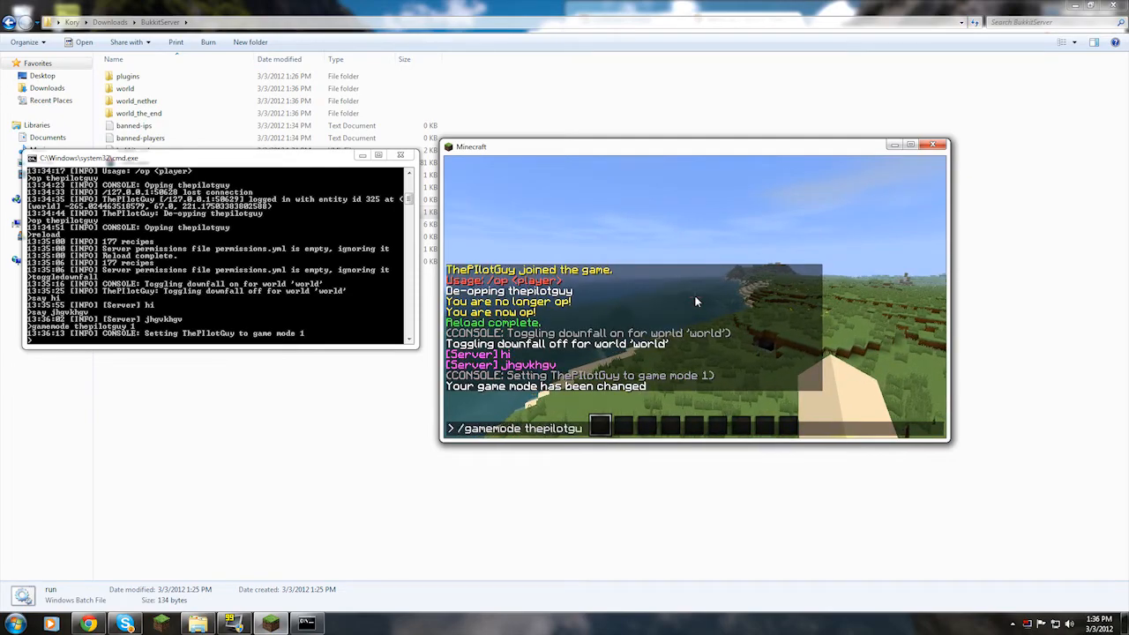
pyautogui.press('Return')
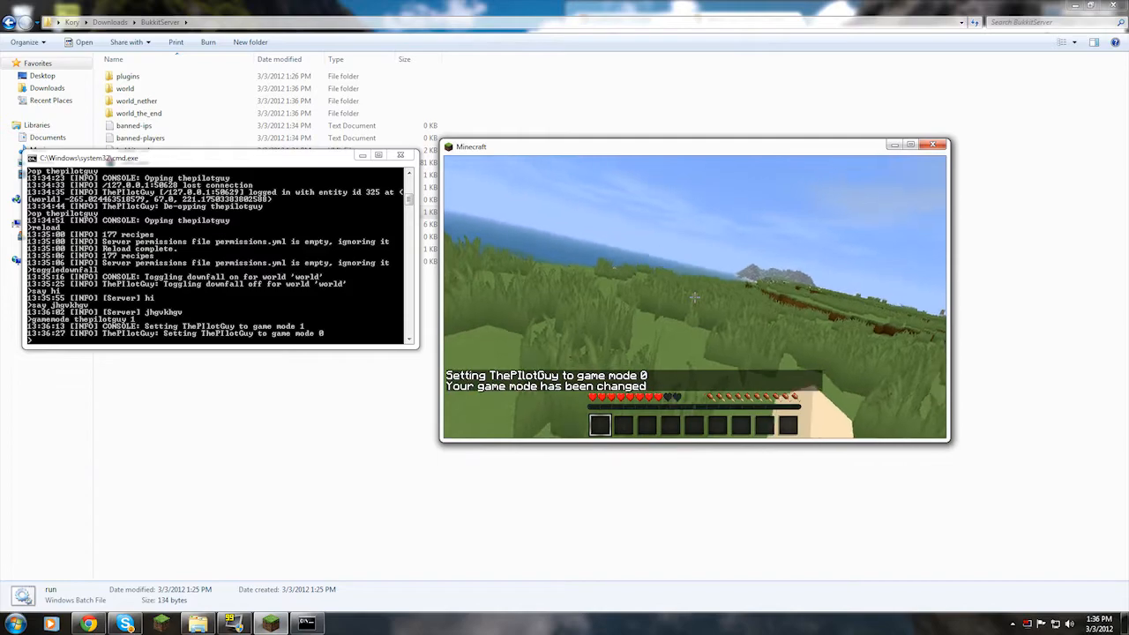
# Step: Give the player item 1 (stone) with the give command in the in-game chat
pyautogui.press('t')
pyautogui.write('/give thepilotguy')
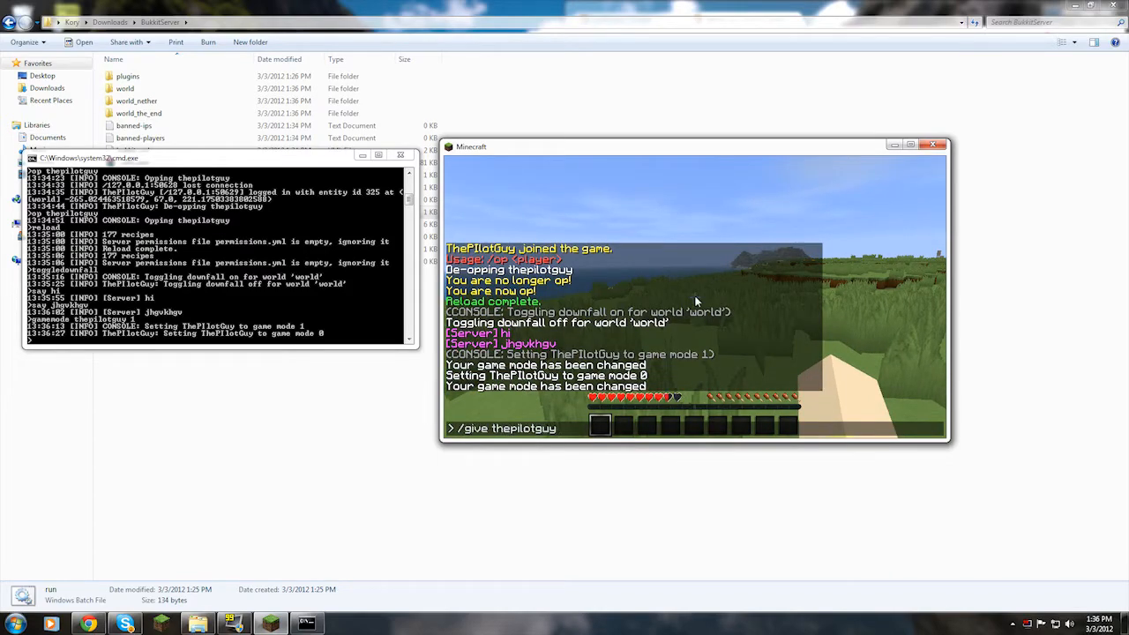
pyautogui.write(' 1')
pyautogui.press('Return')
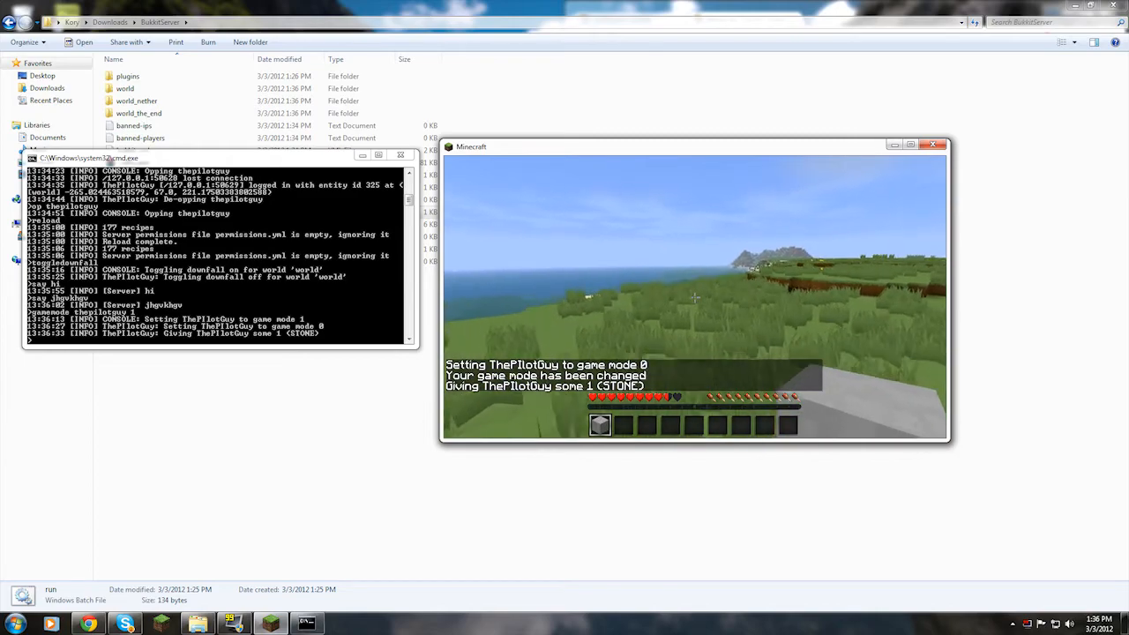
# Step: Set the player's game mode to 1 with the gamemode command in the in-game chat, and take off flying
pyautogui.press('t')
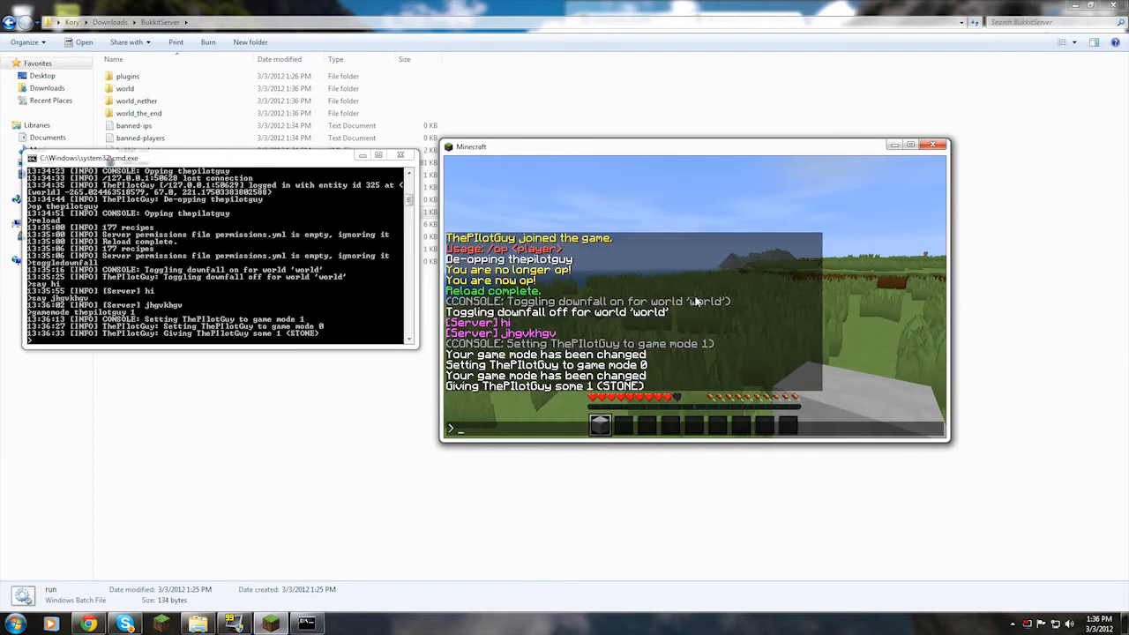
pyautogui.write('/gamemode thepilotguy 1')
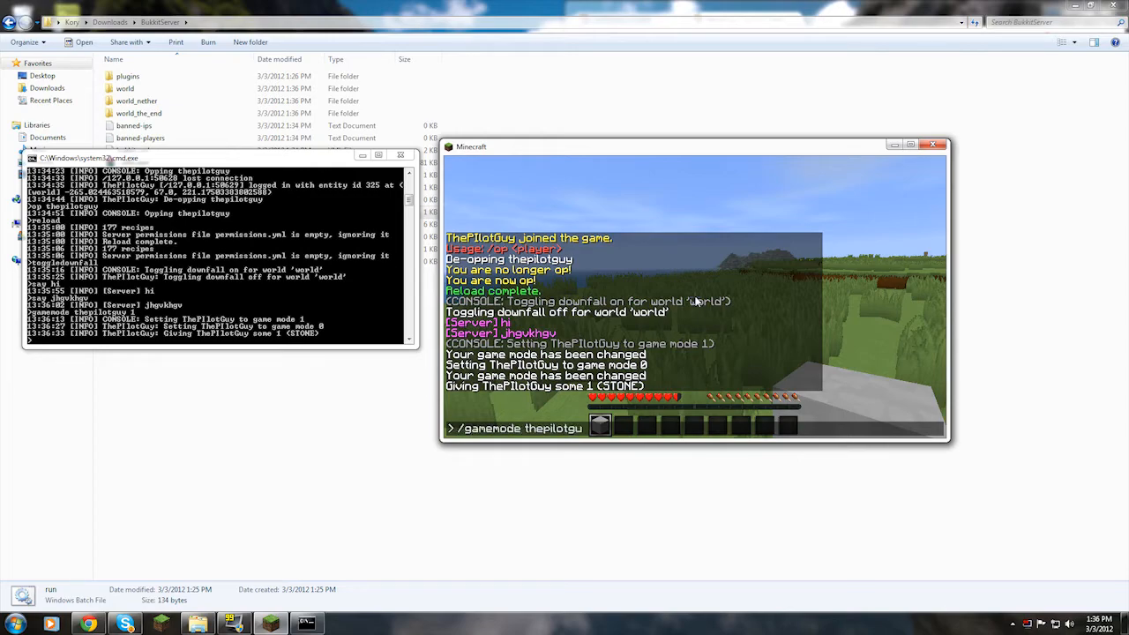
pyautogui.press('Return')
pyautogui.press('space')
pyautogui.press('space')
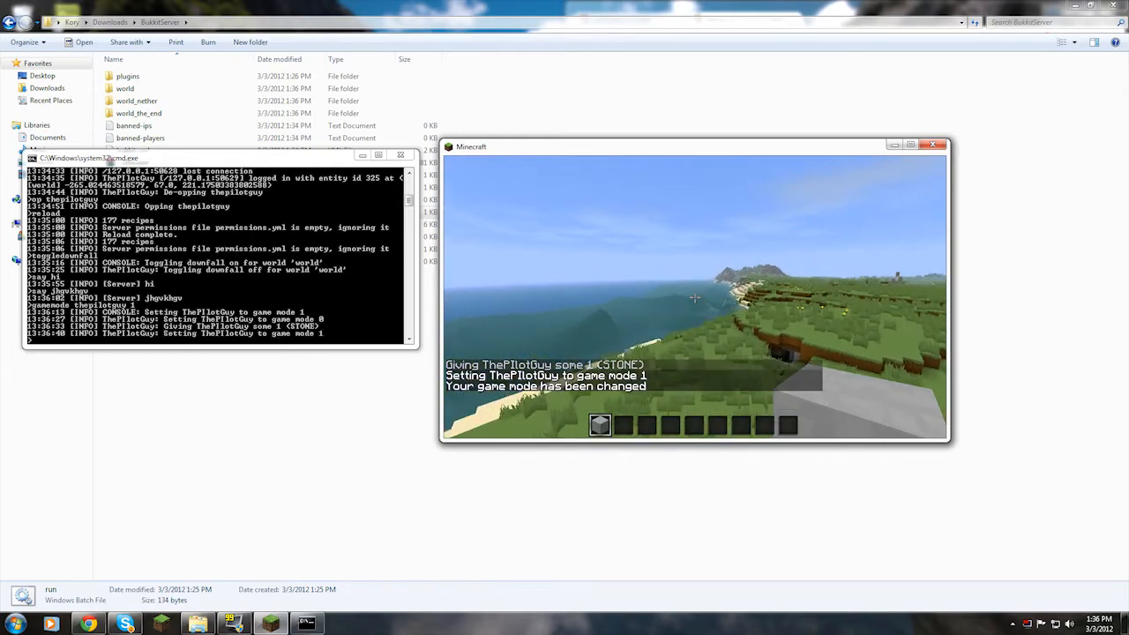
# Step: Pause the game, give the player 64 of item 1 with the give command in the server console, and resume the game
pyautogui.press('Escape')
pyautogui.hotkey('alt', 'Tab')
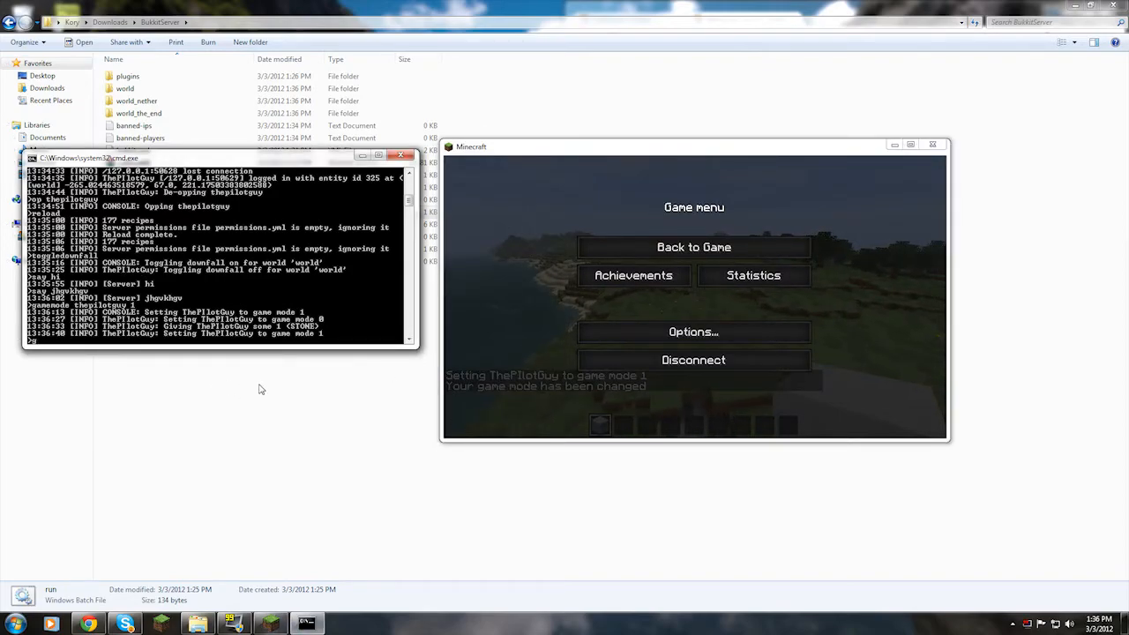
pyautogui.write('give thepilotg')
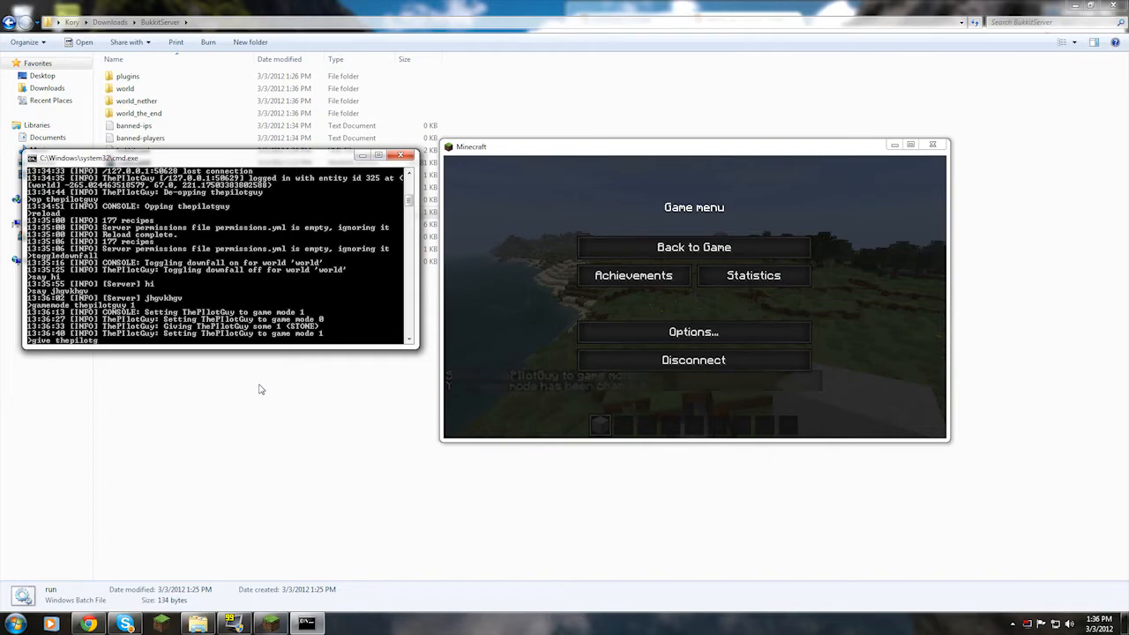
pyautogui.write('uy 1 64')
pyautogui.press('Return')
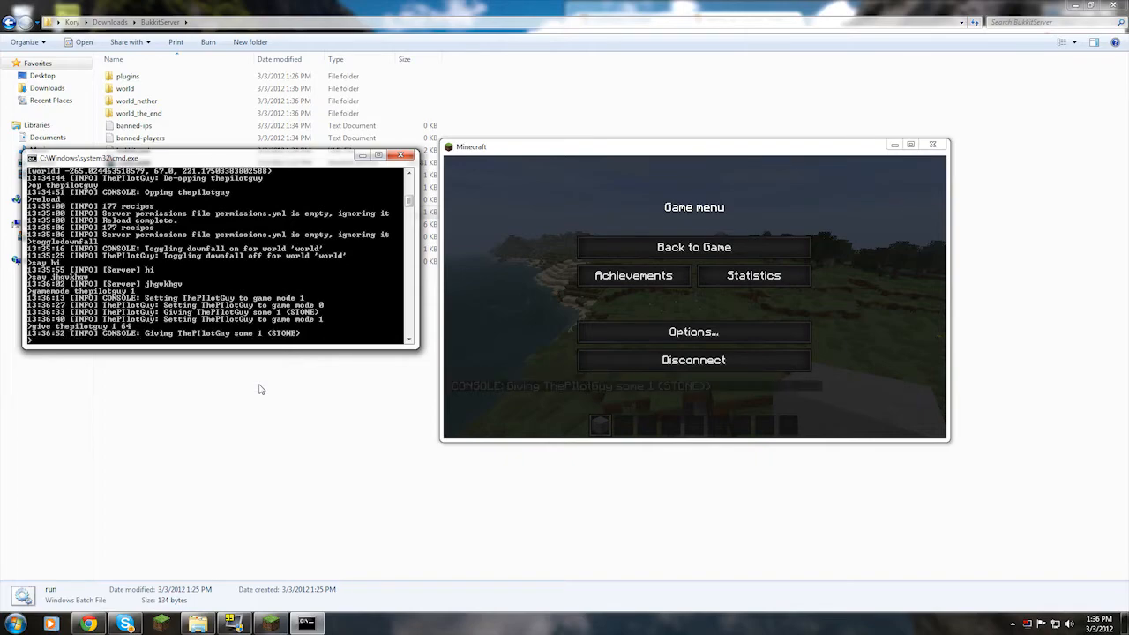
pyautogui.click(698, 252)
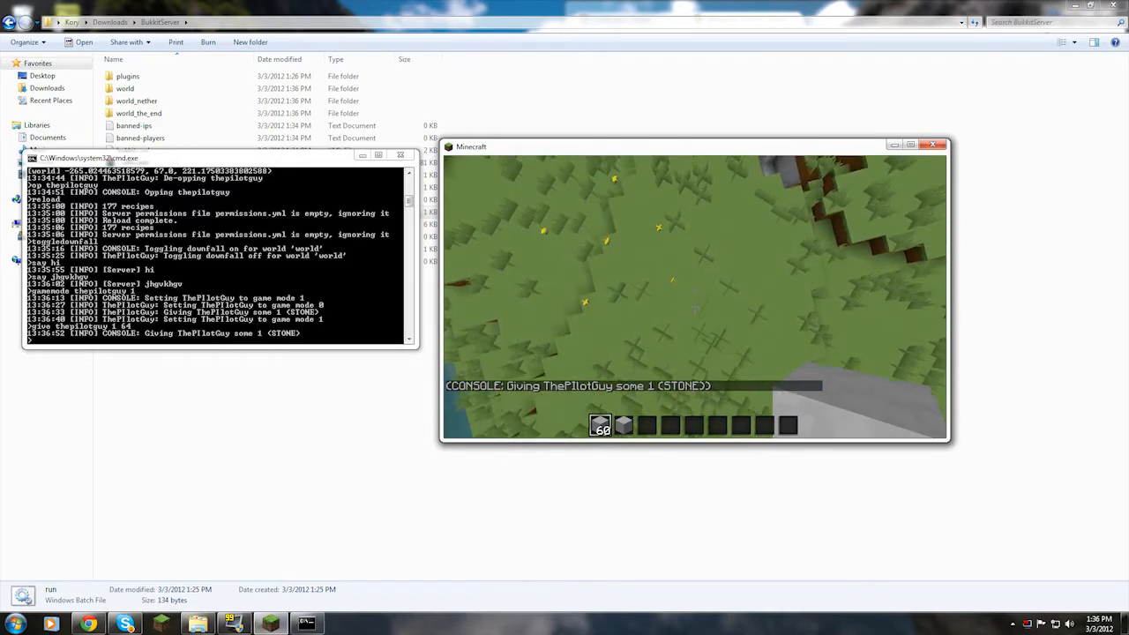
# Step: Look over the creative item selection and the received stone, and move across the grassland past the trees
pyautogui.press('e')
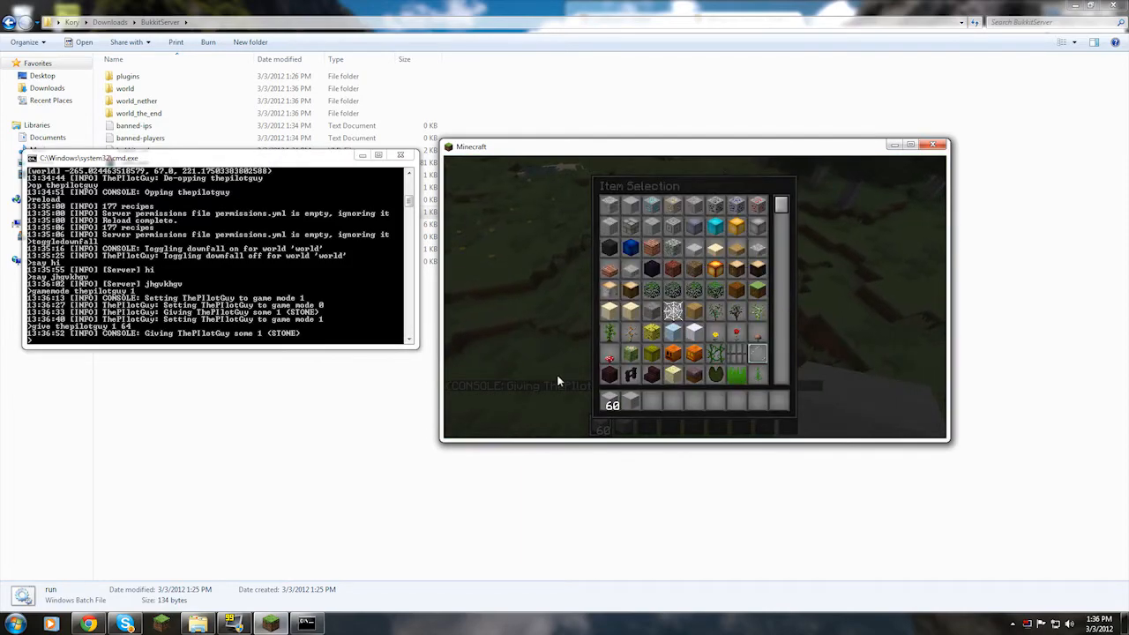
pyautogui.press('e')
pyautogui.press('w')
pyautogui.press('w')
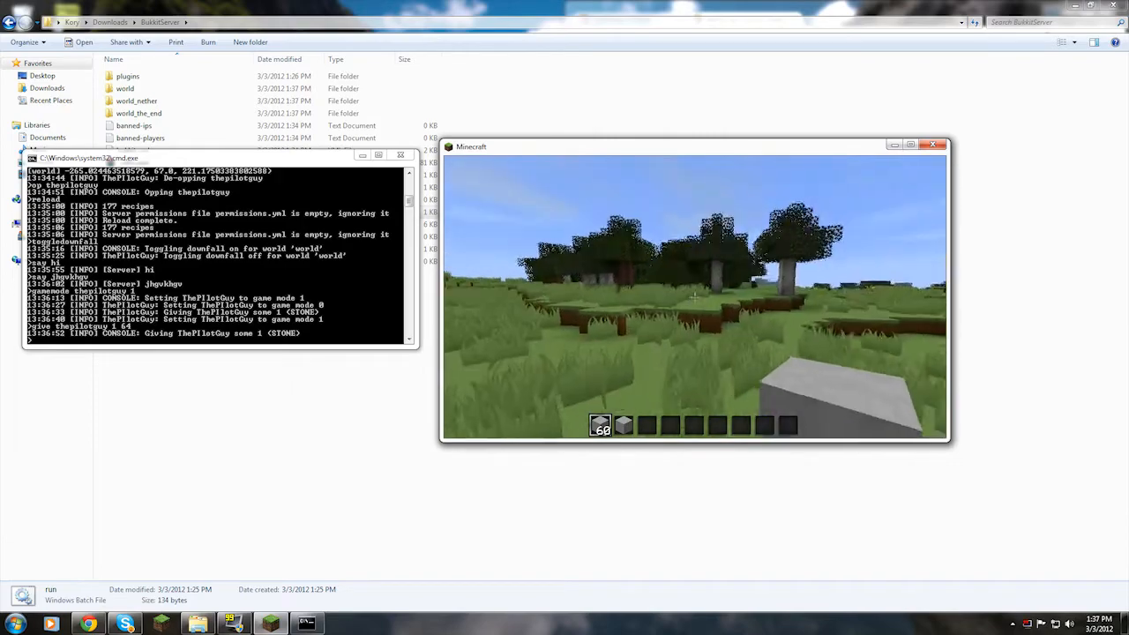
pyautogui.press('w')
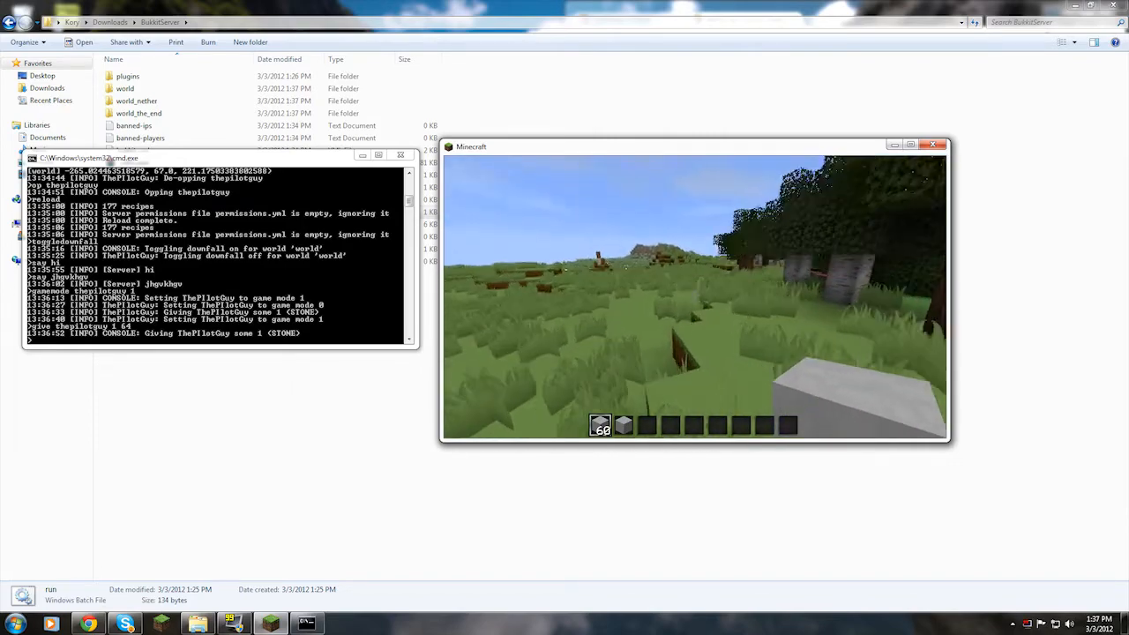
pyautogui.press('w')
pyautogui.press('t')
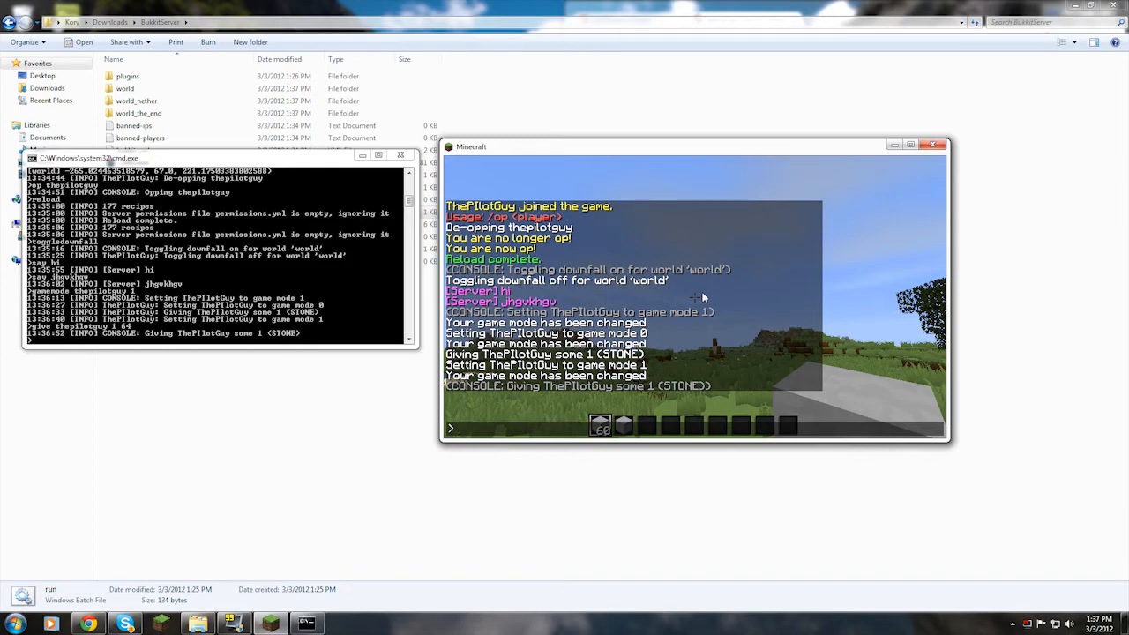
pyautogui.press('Escape')
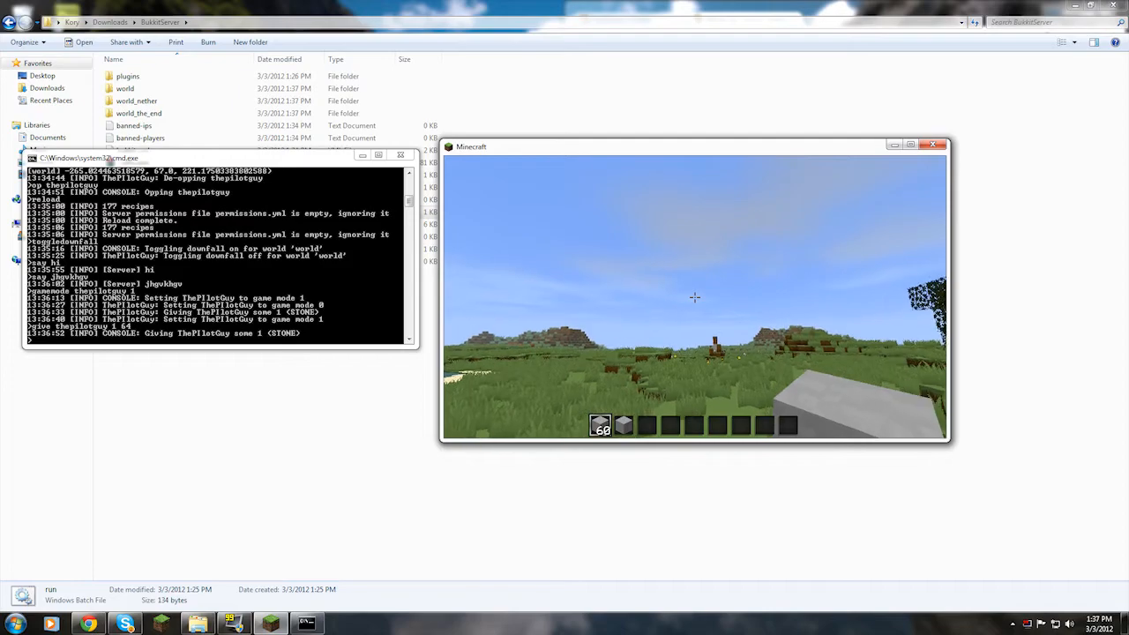
pyautogui.press('Escape')
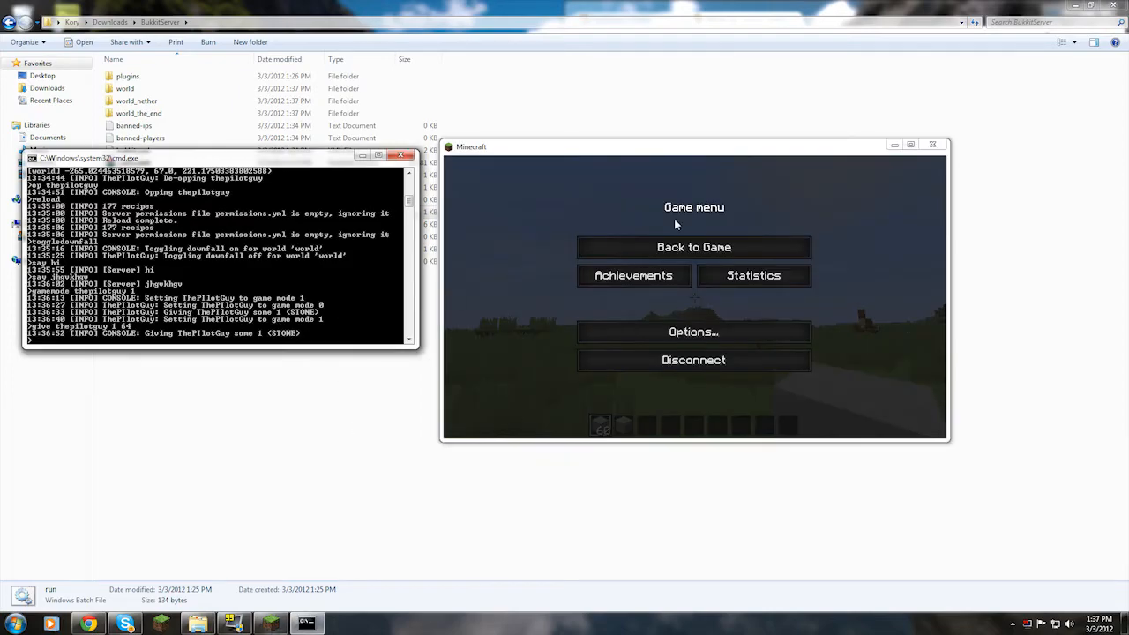
pyautogui.click(657, 249)
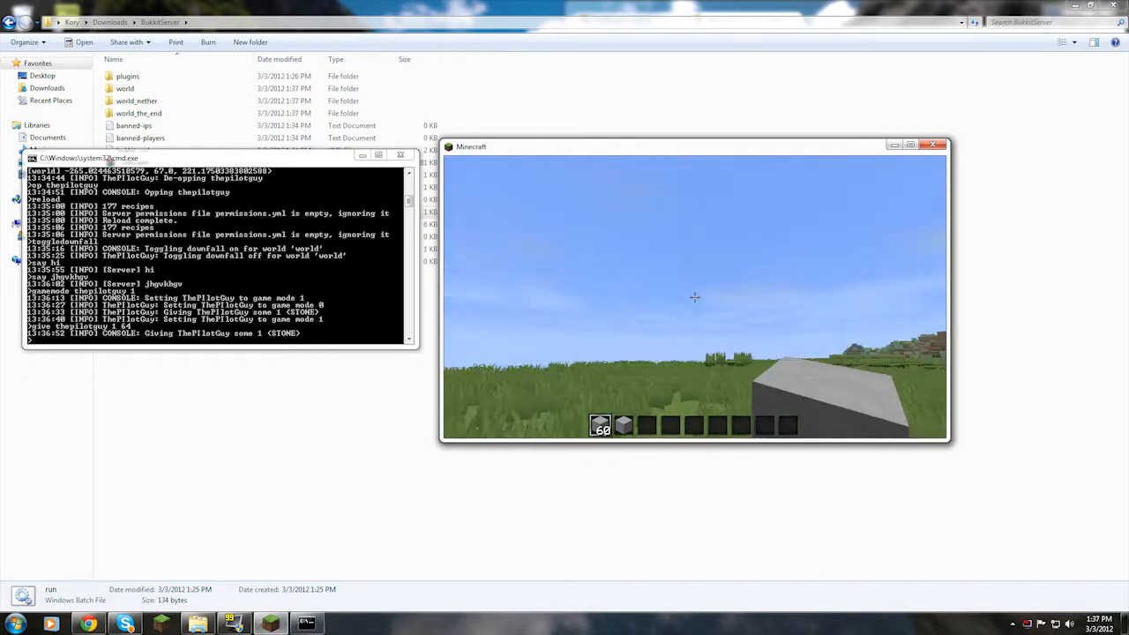
# Step: Pause the game, maximize its window, and resume playing
pyautogui.press('Escape')
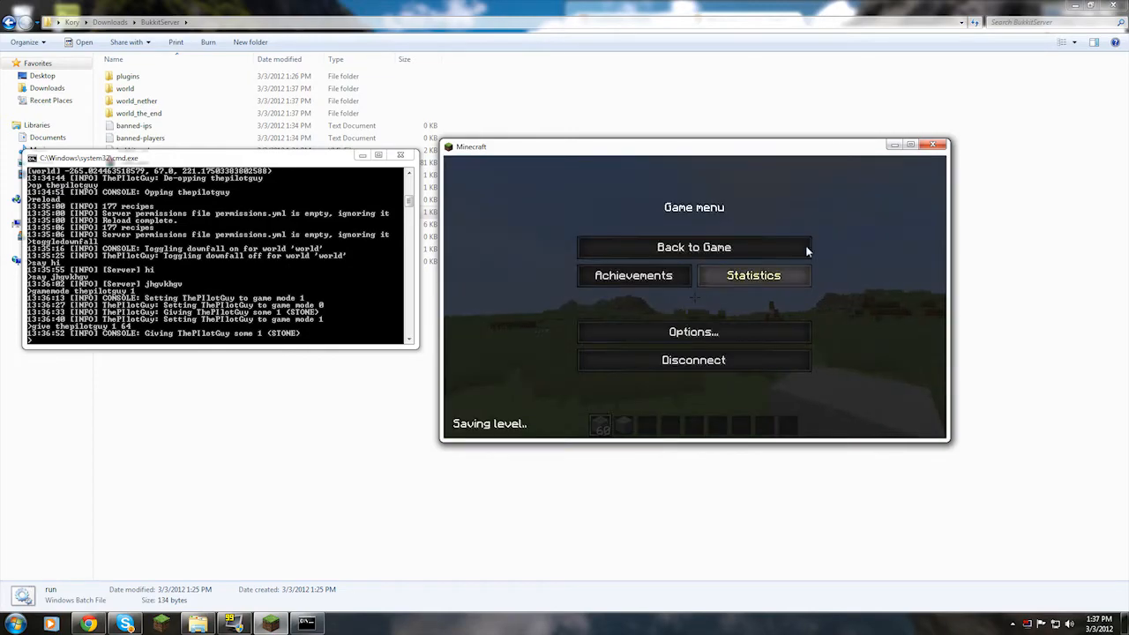
pyautogui.click(910, 145)
pyautogui.click(652, 219)
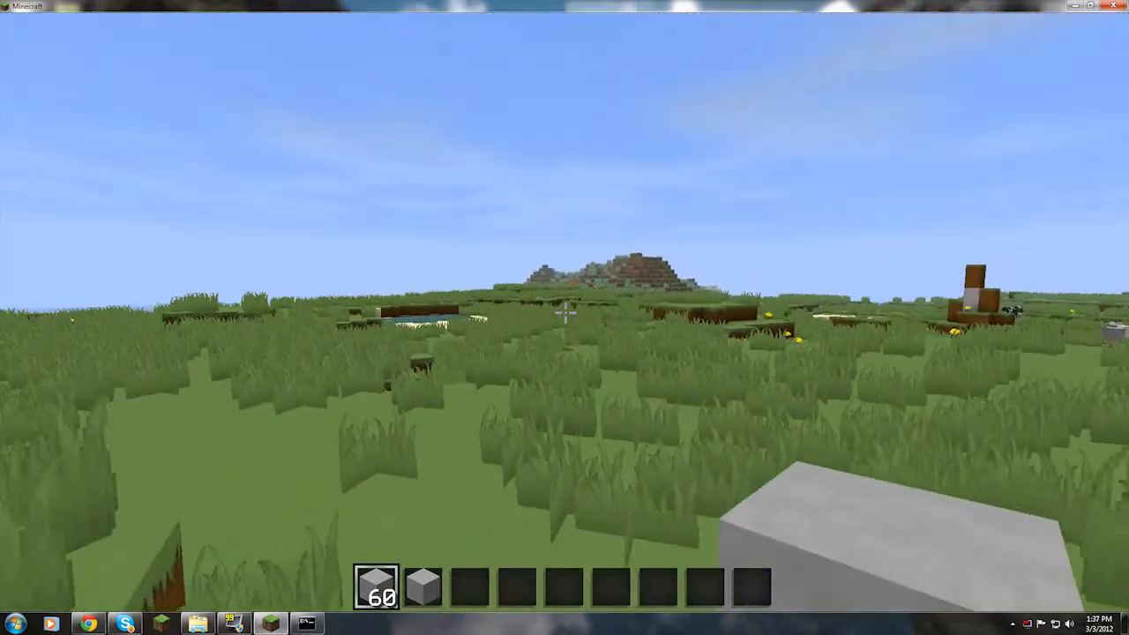
# Step: Try to teleport the player to another player with the tp command in the in-game chat
pyautogui.write('t/t')
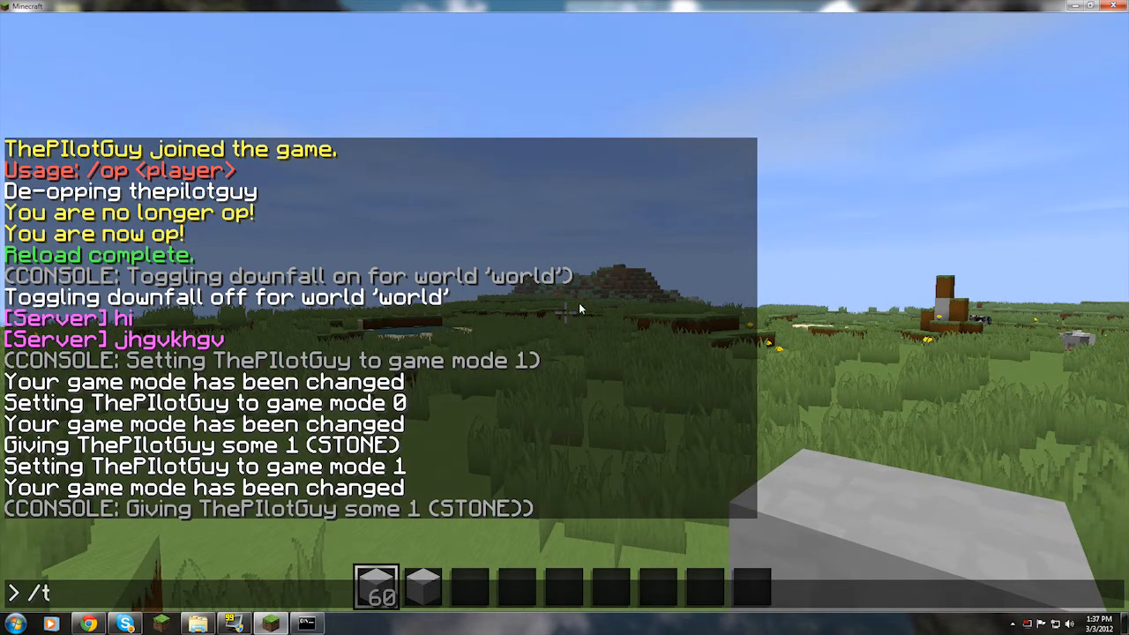
pyautogui.write('p thepilotguy')
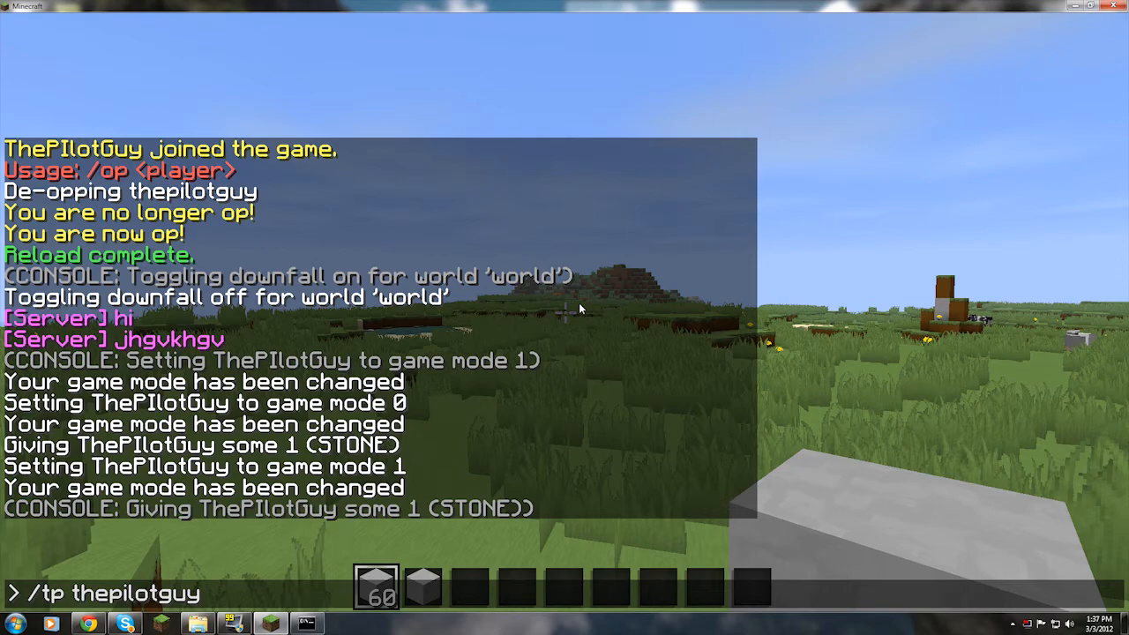
pyautogui.write(' jakubshark')
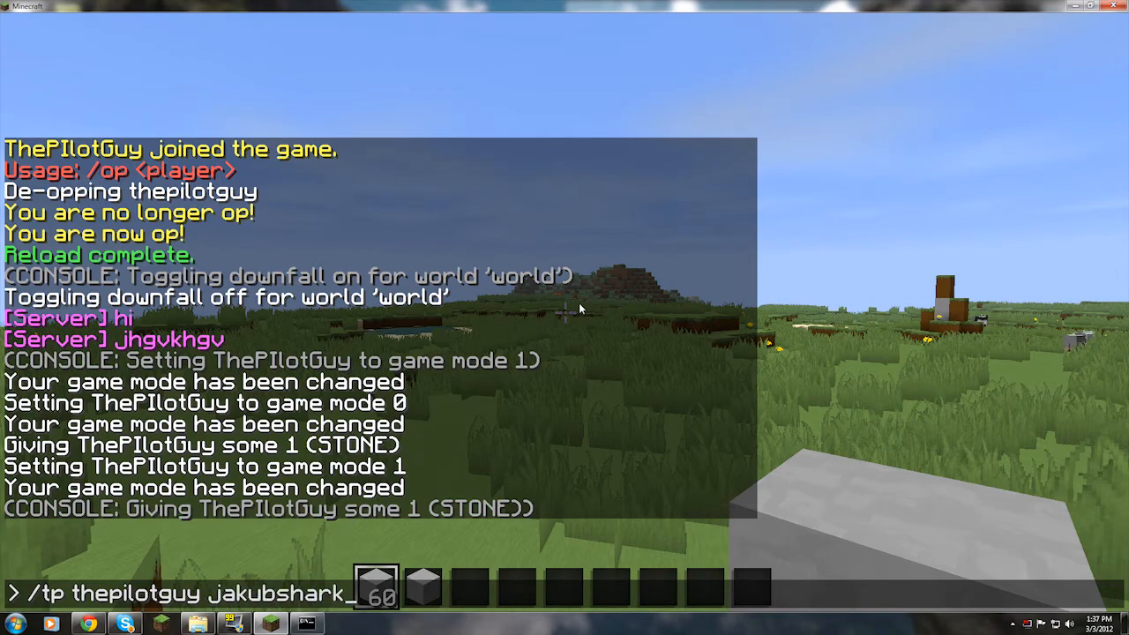
pyautogui.press('Return')
# Step: Move across the grassland and fly up to look over the dirt hills and flowers
pyautogui.press('w')
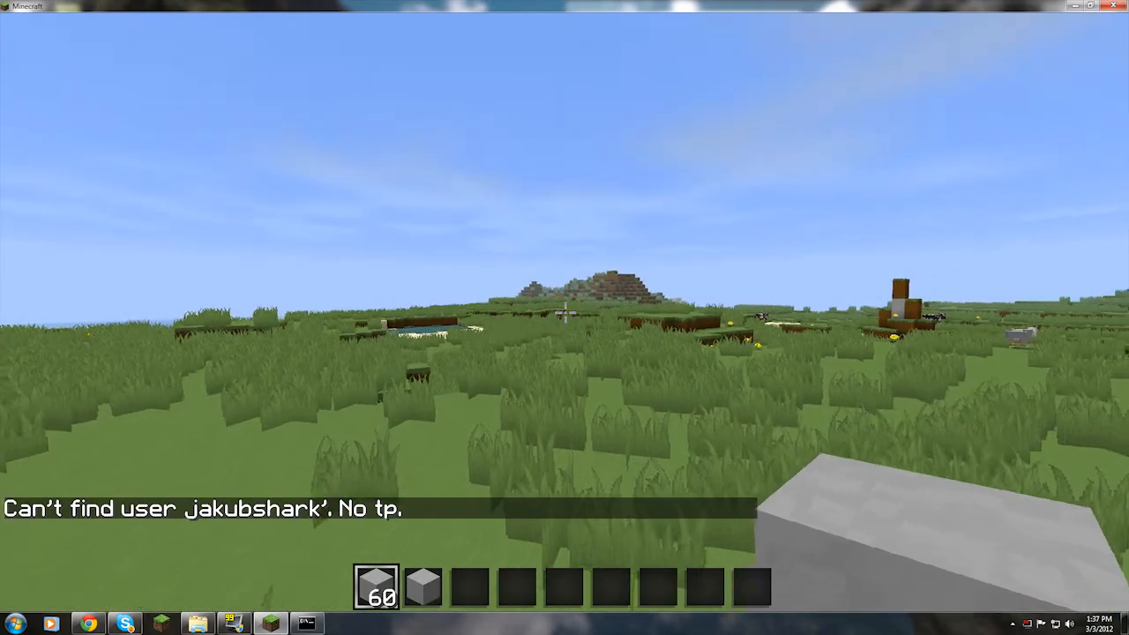
pyautogui.press('w')
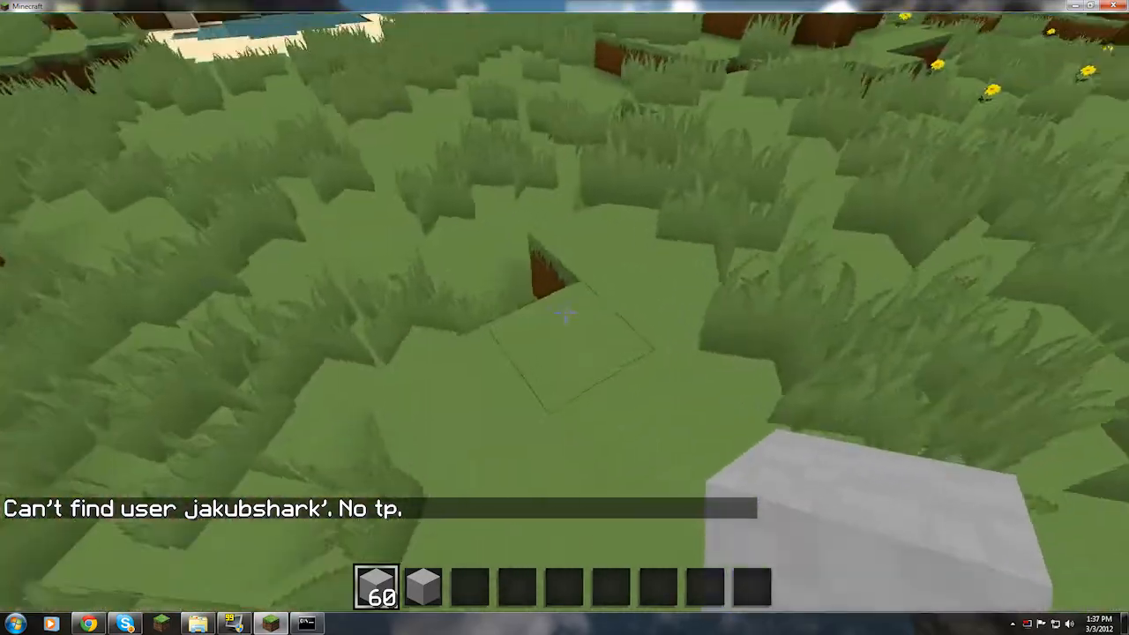
pyautogui.press('w')
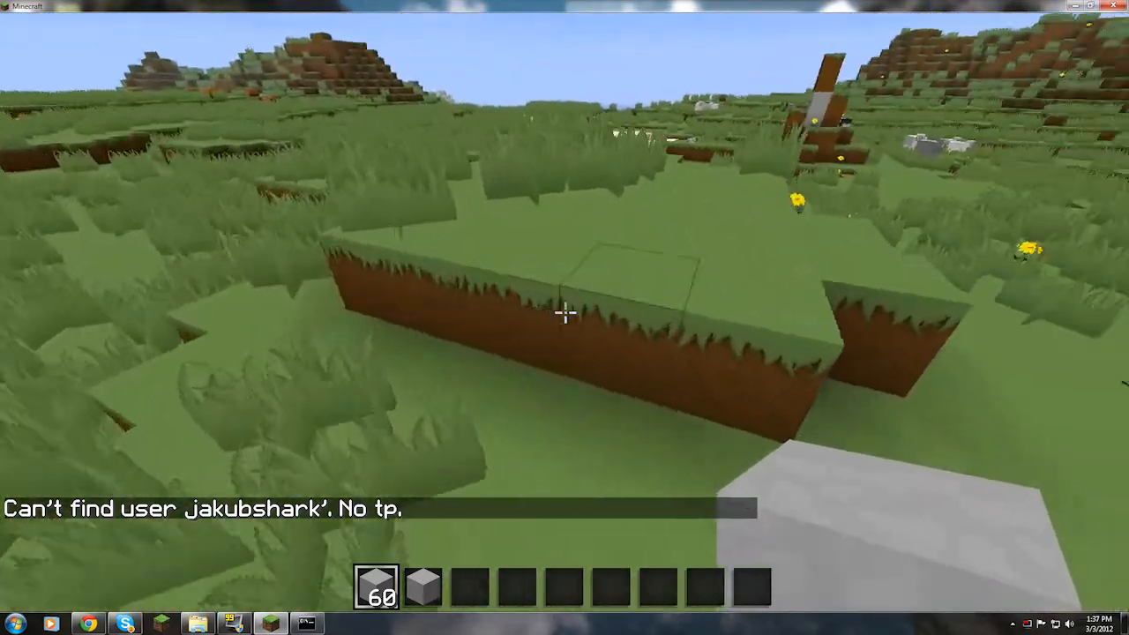
pyautogui.press('space')
pyautogui.press('space')
pyautogui.press('w')
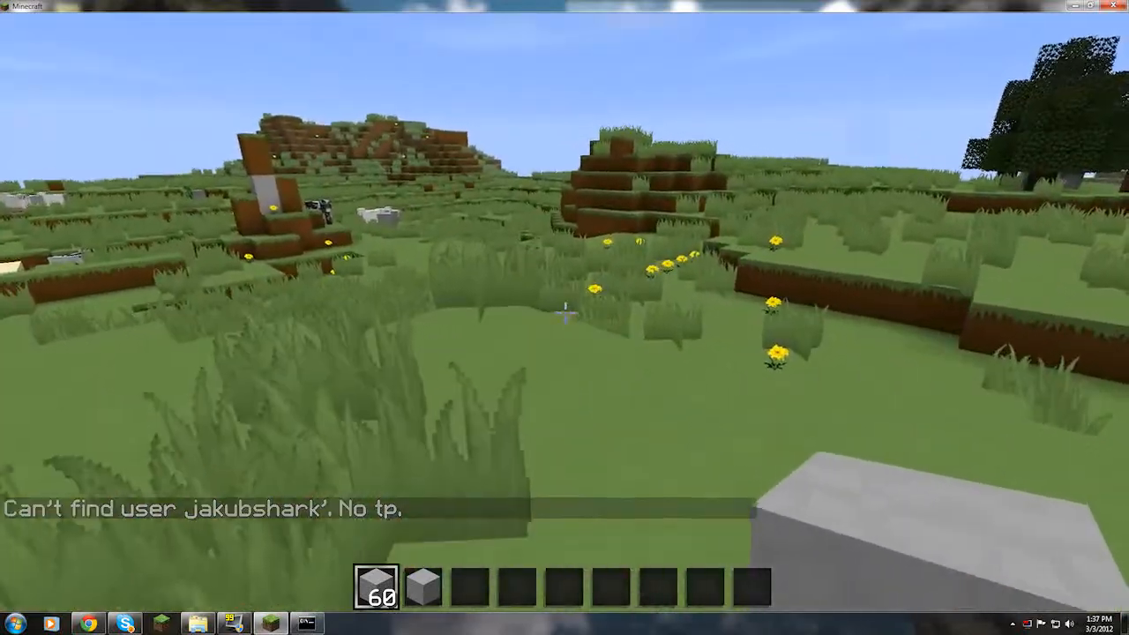
# Step: Pause the game and try to teleport the player to "t" with the tp command in the server console
pyautogui.press('Escape')
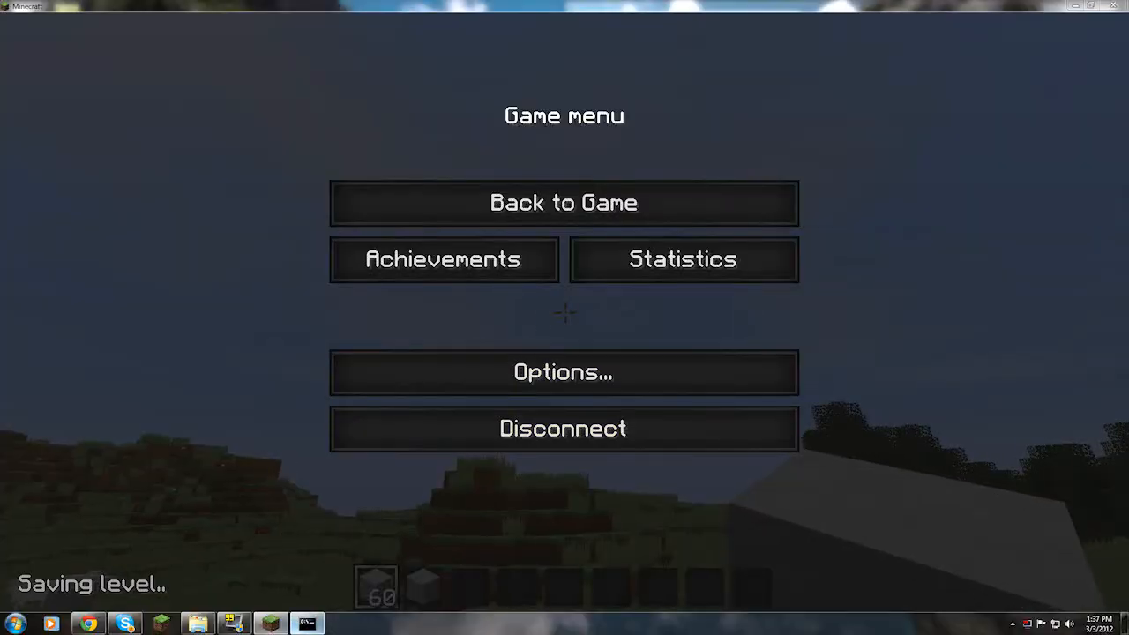
pyautogui.click(306, 624)
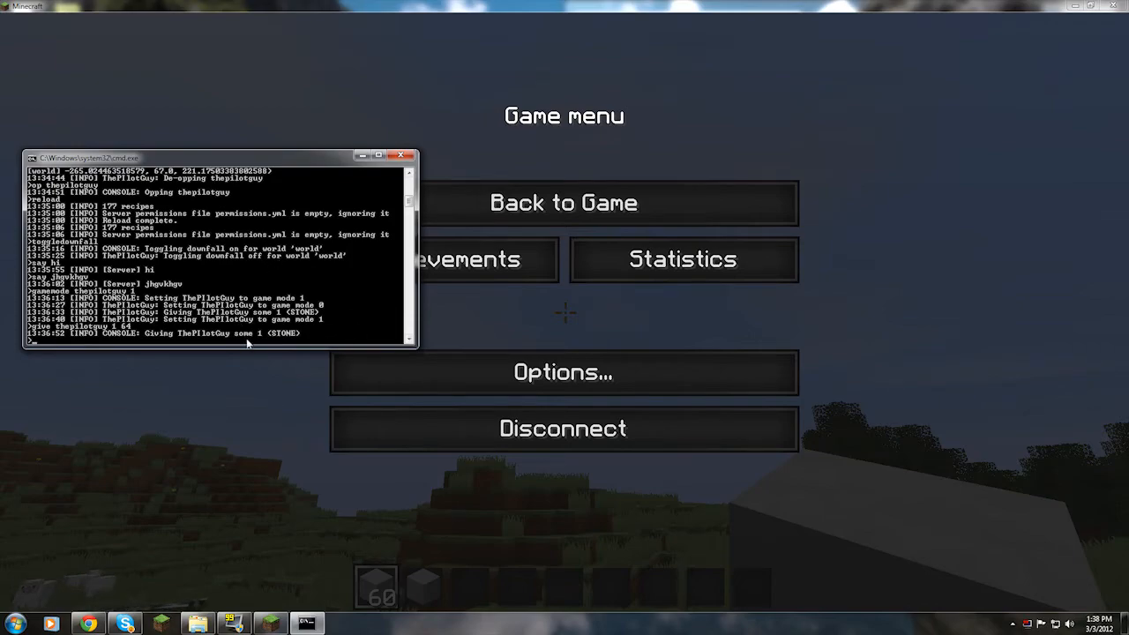
pyautogui.write('tp thpilotguy t')
pyautogui.press('Return')
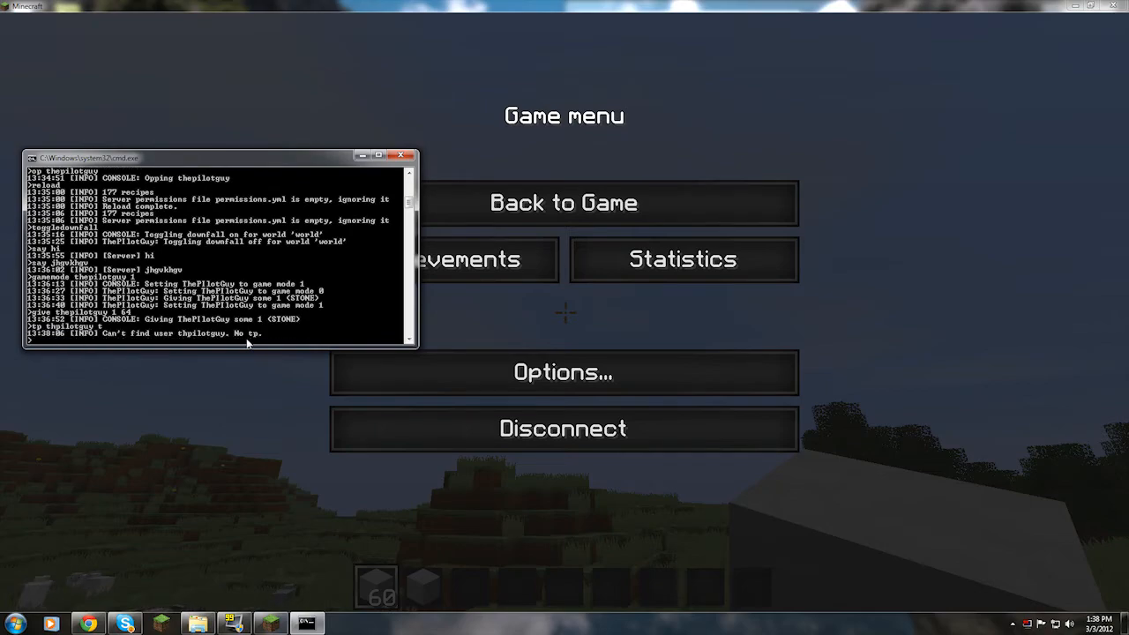
# Step: Resume the game and hide the hotbar, crosshair and held block from the view
pyautogui.click(582, 203)
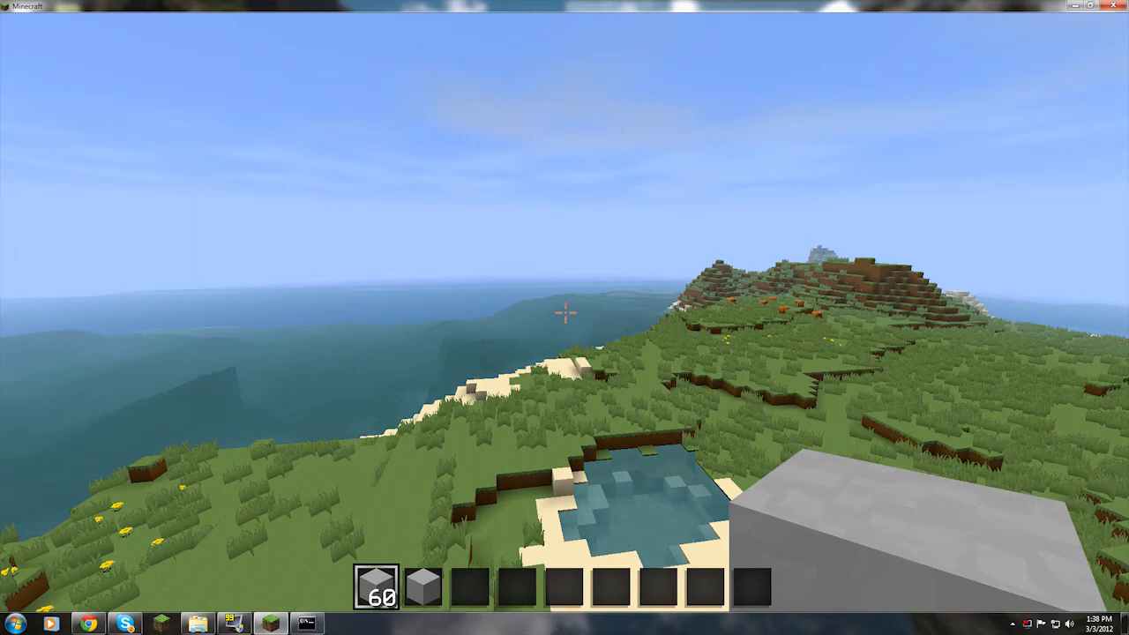
pyautogui.press('F1')
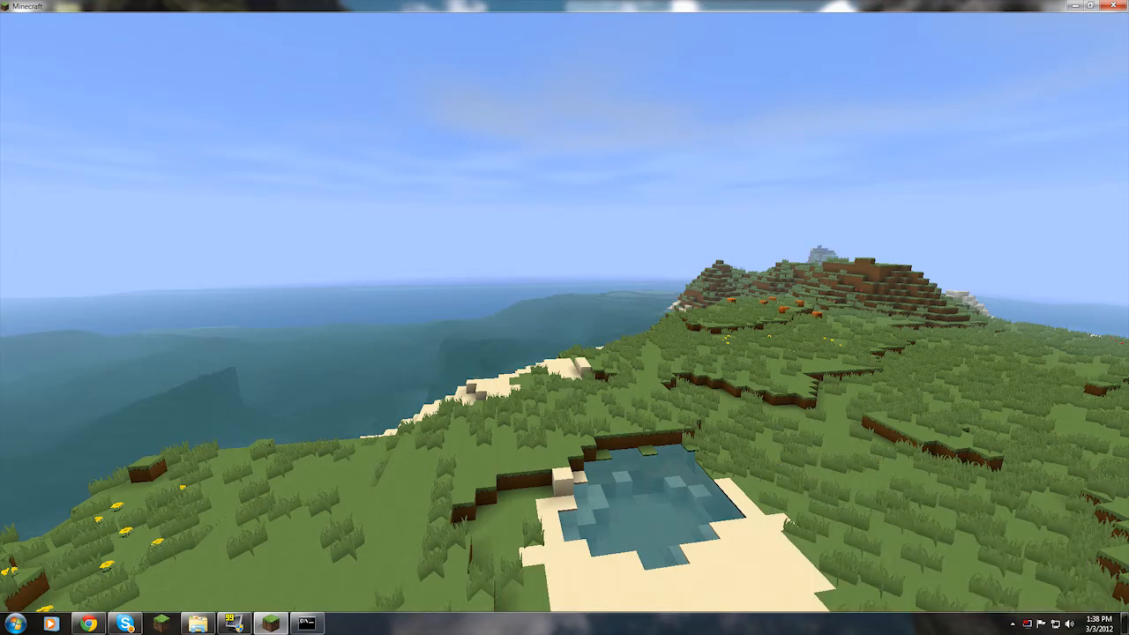